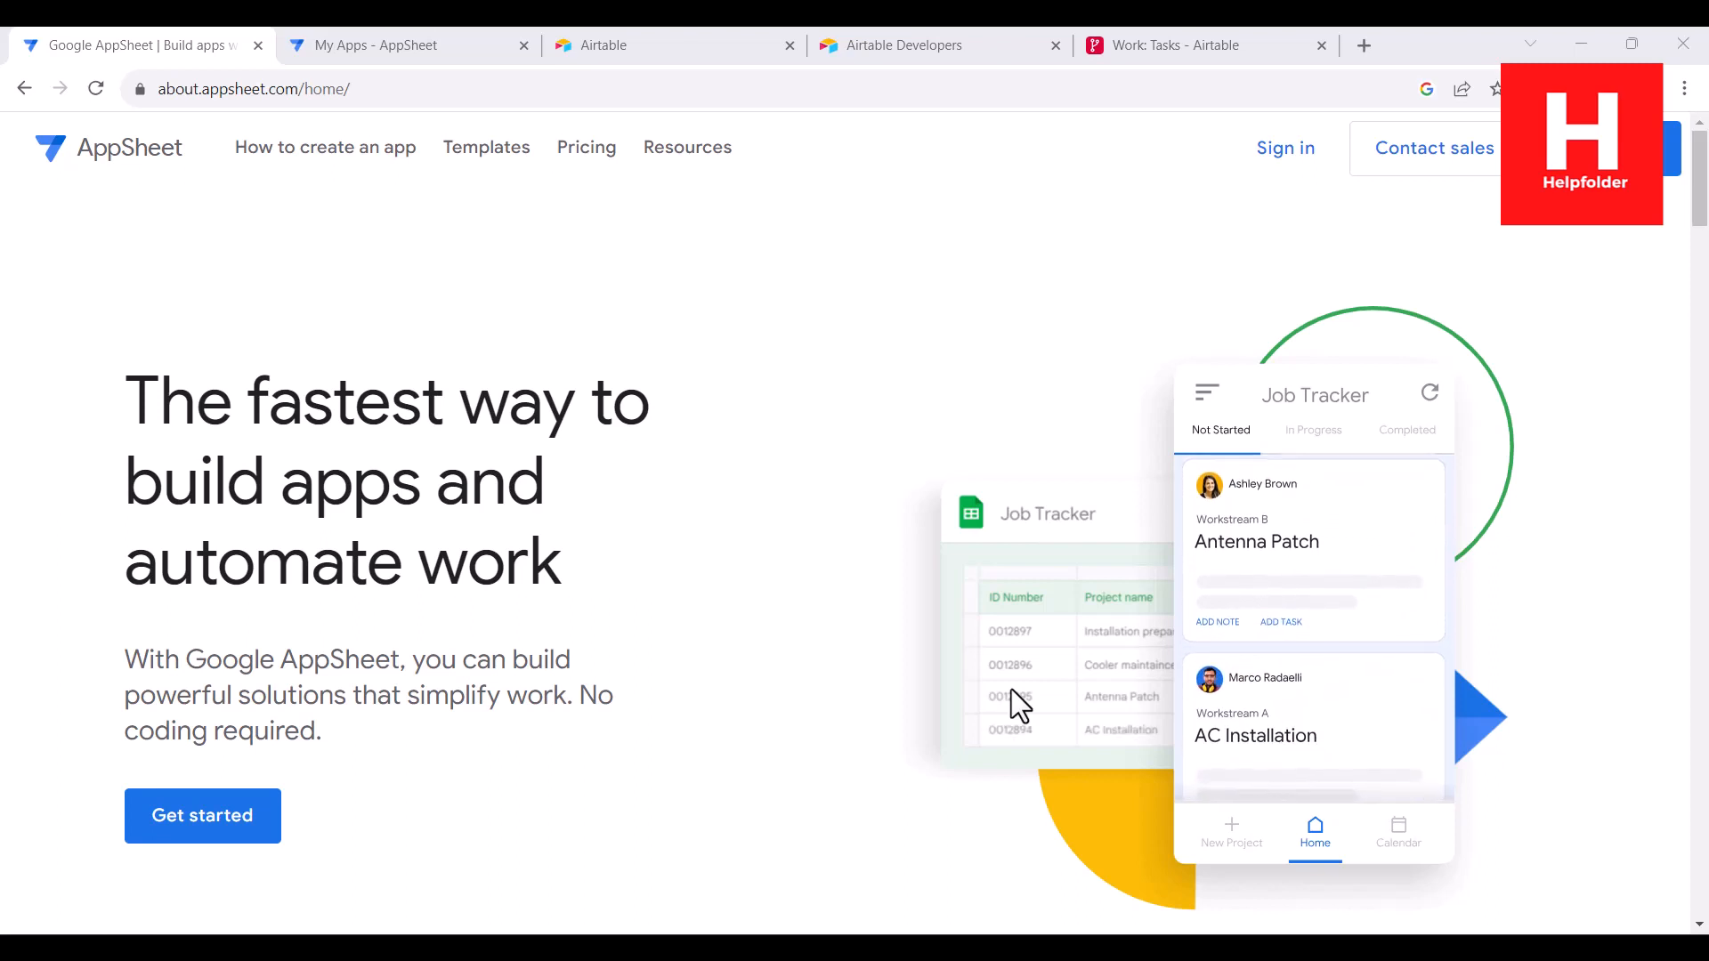
- Open the Work base in Airtable and delete the Attachments field from the Tasks table
left_click(629, 44)
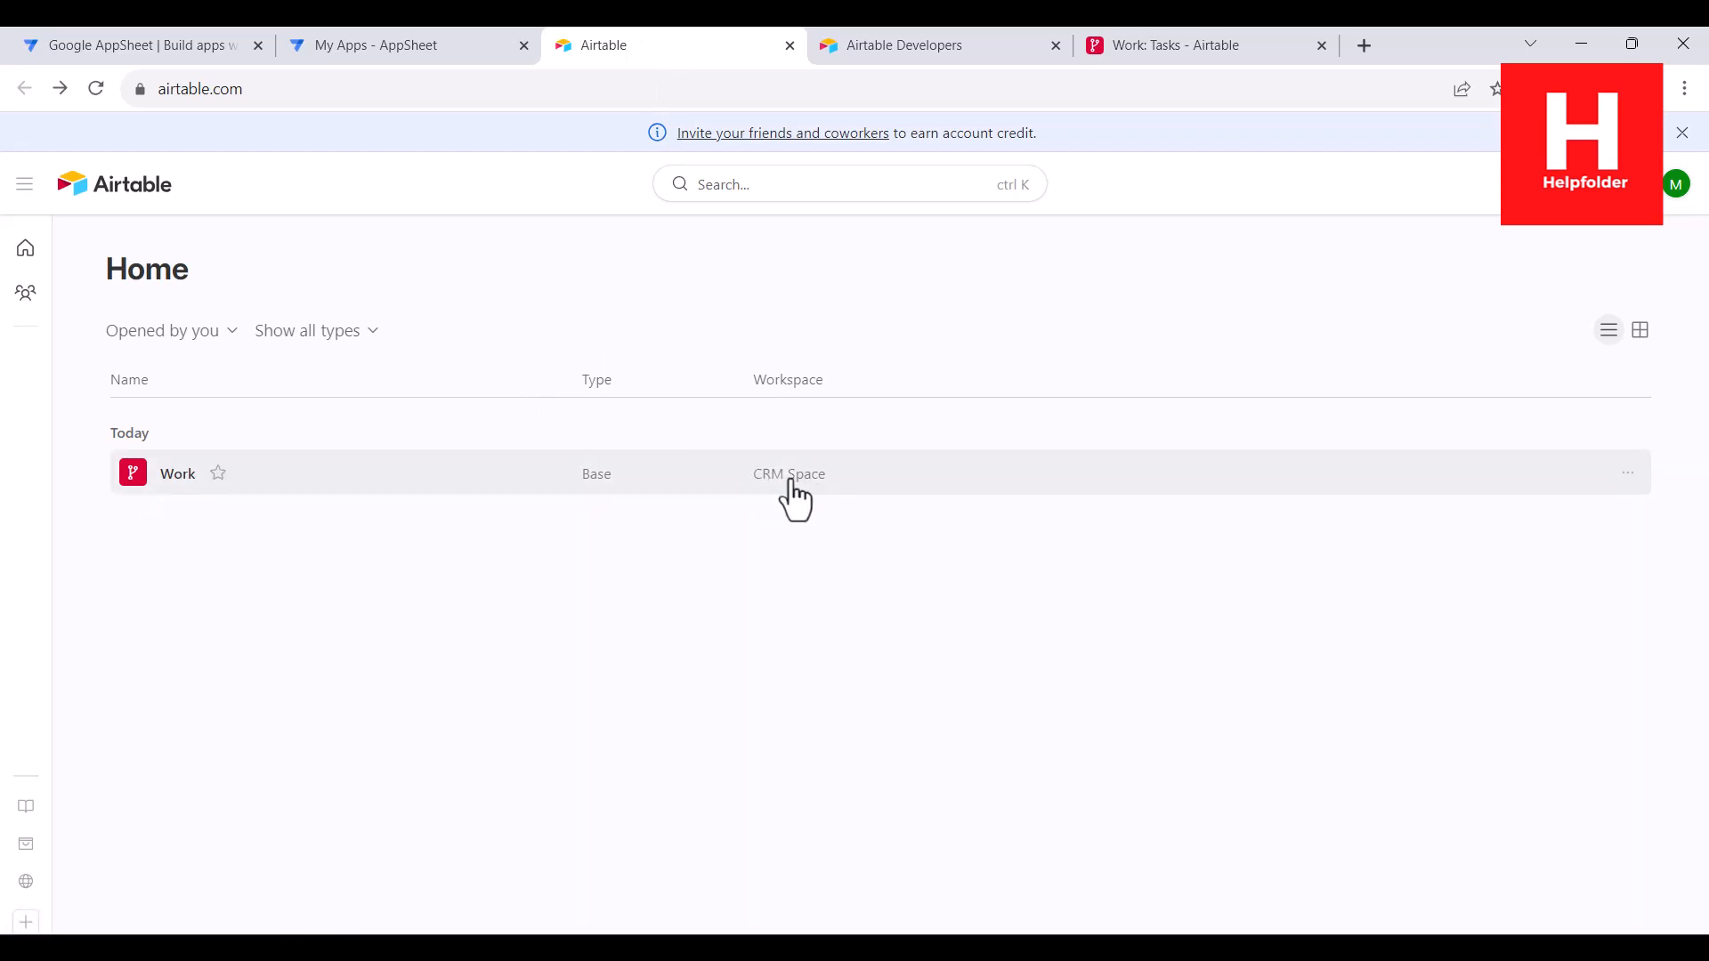
left_click(167, 485)
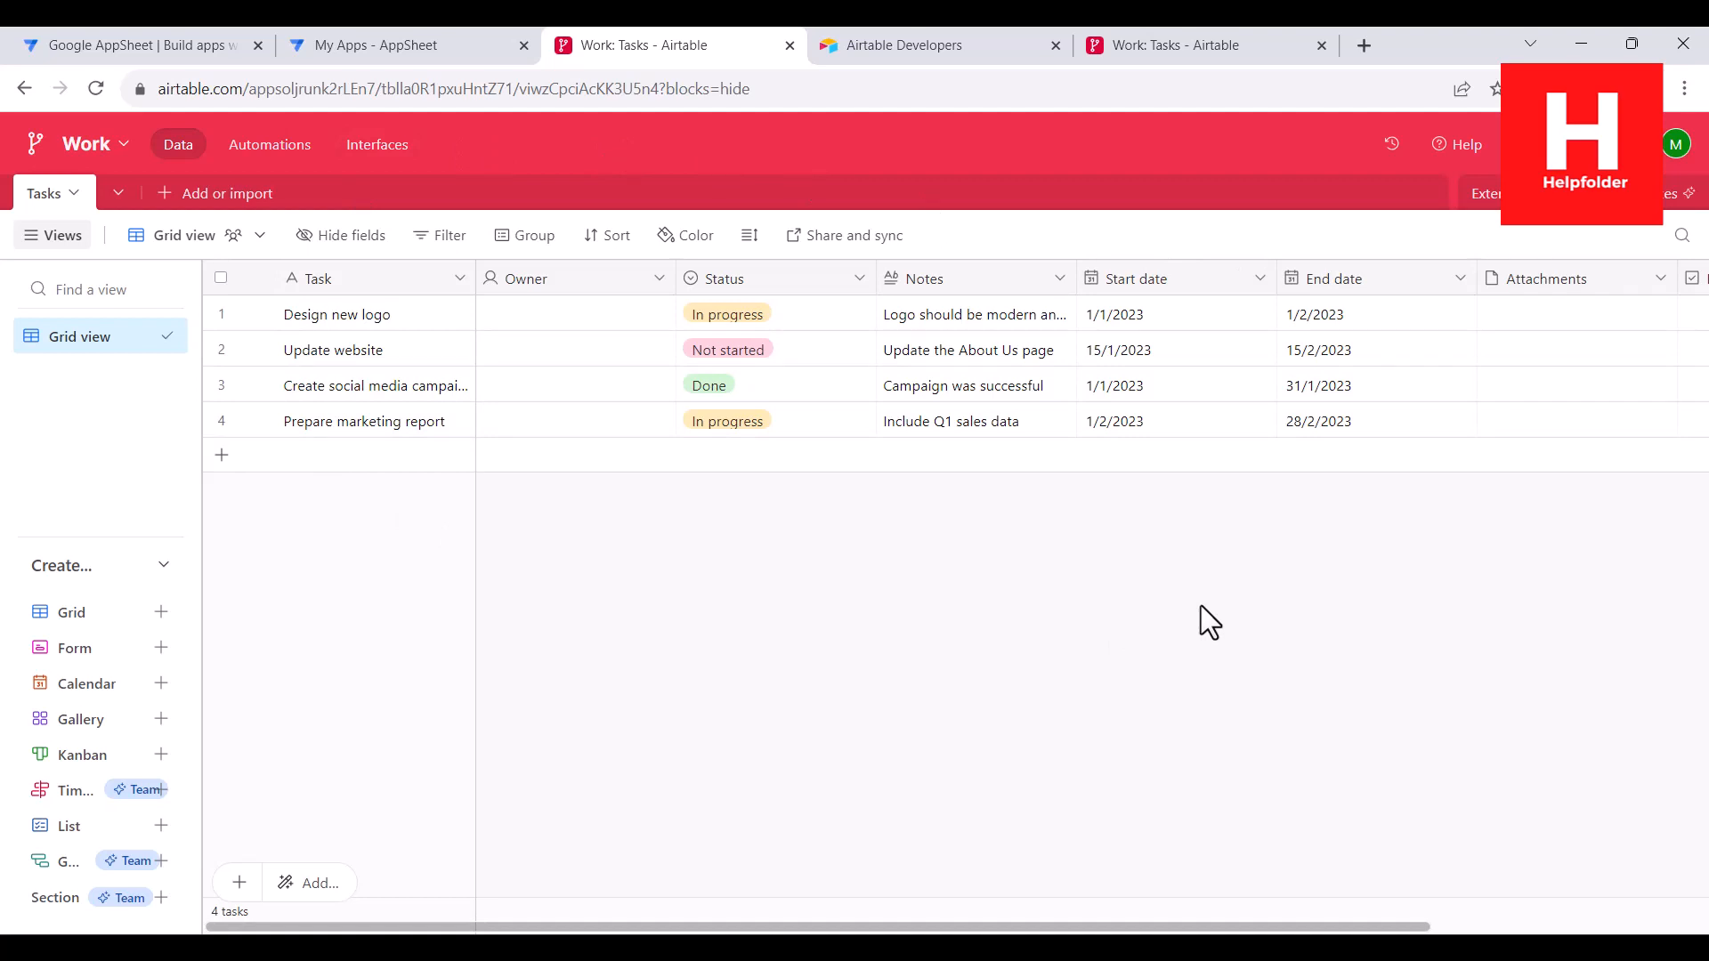
left_click(658, 280)
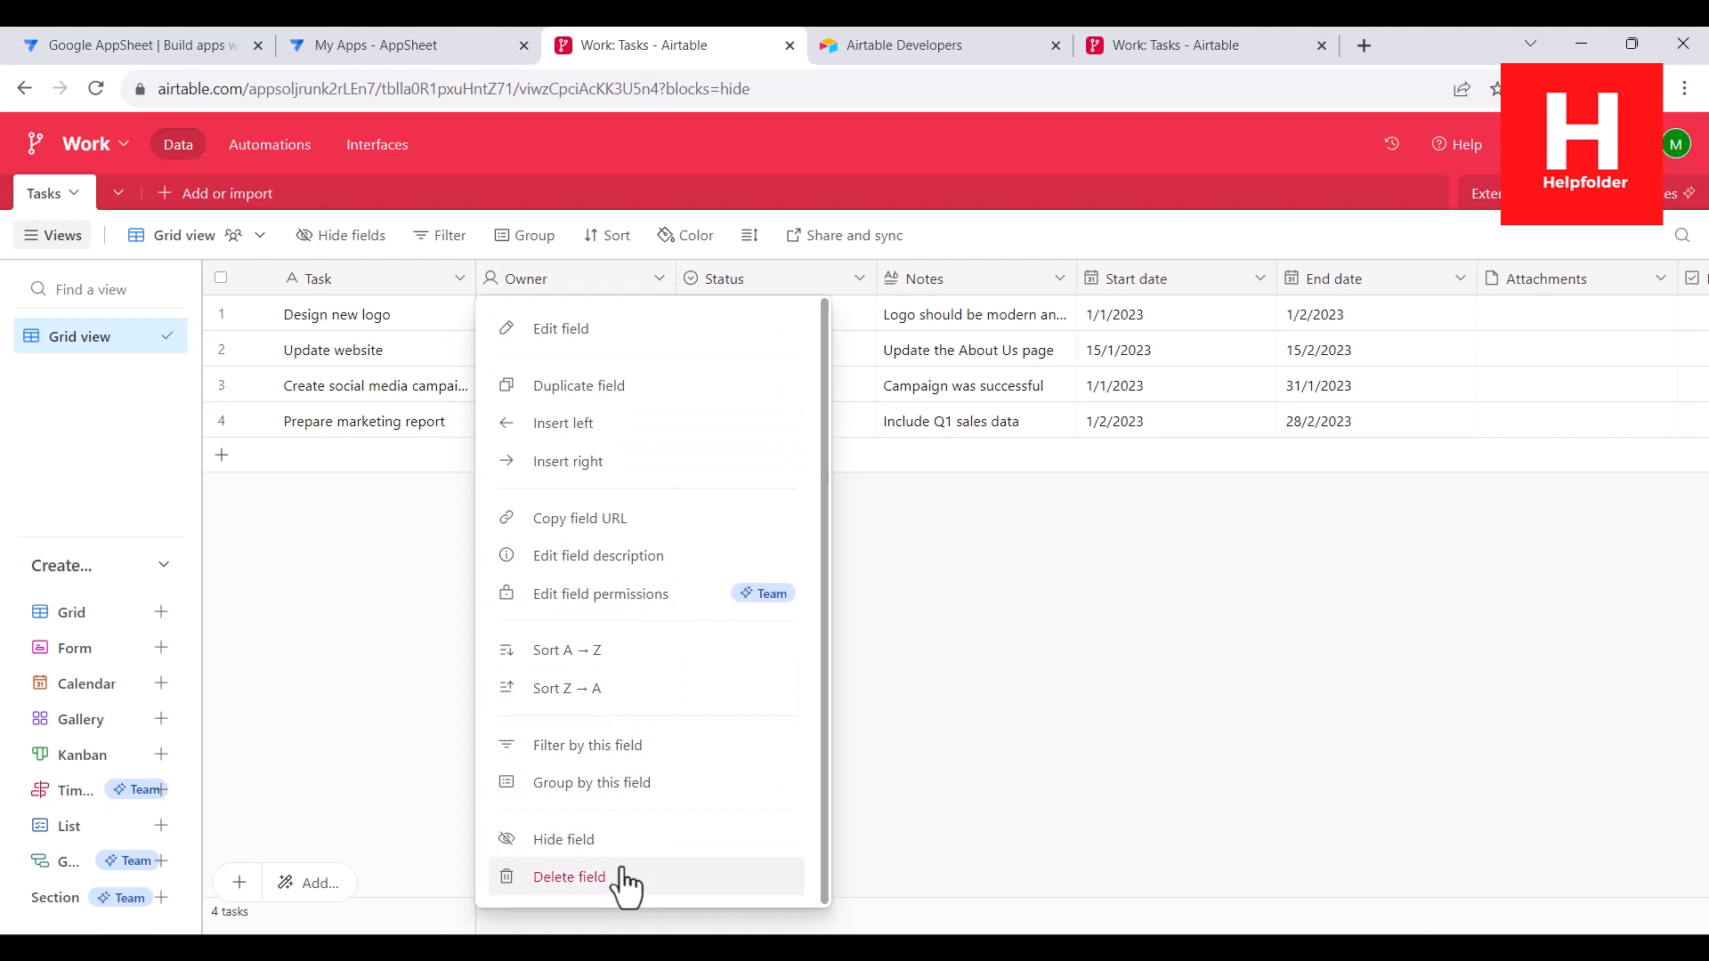
left_click(1289, 692)
left_click(1661, 283)
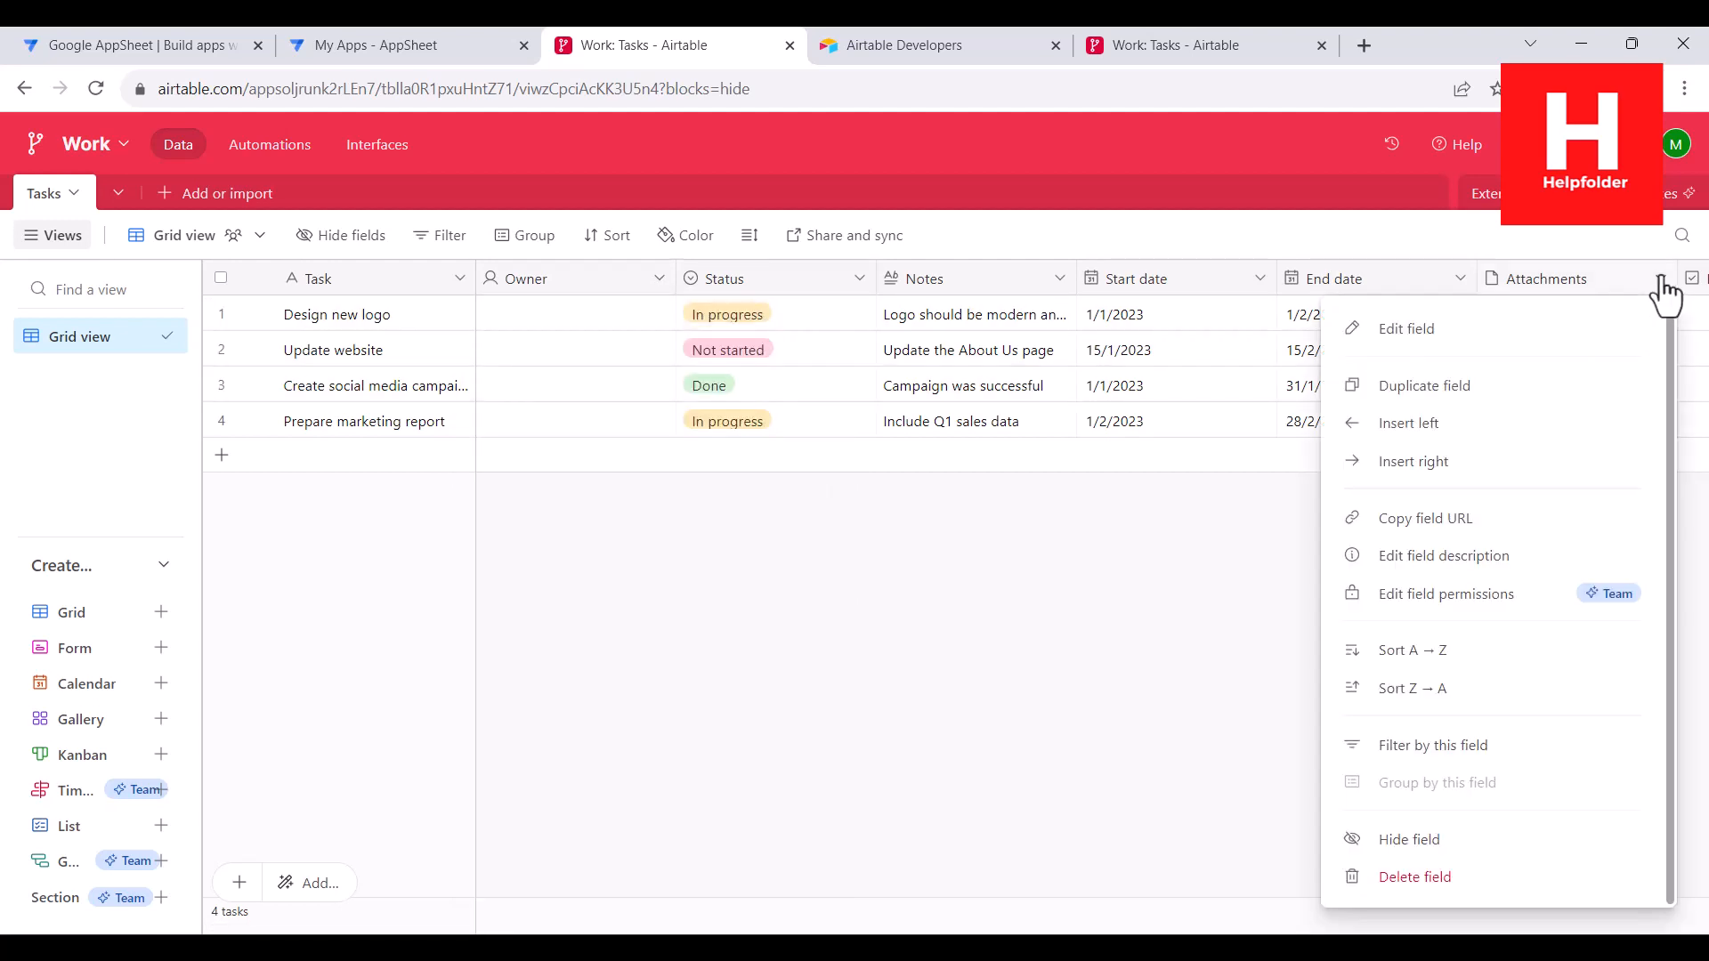
left_click(1242, 842)
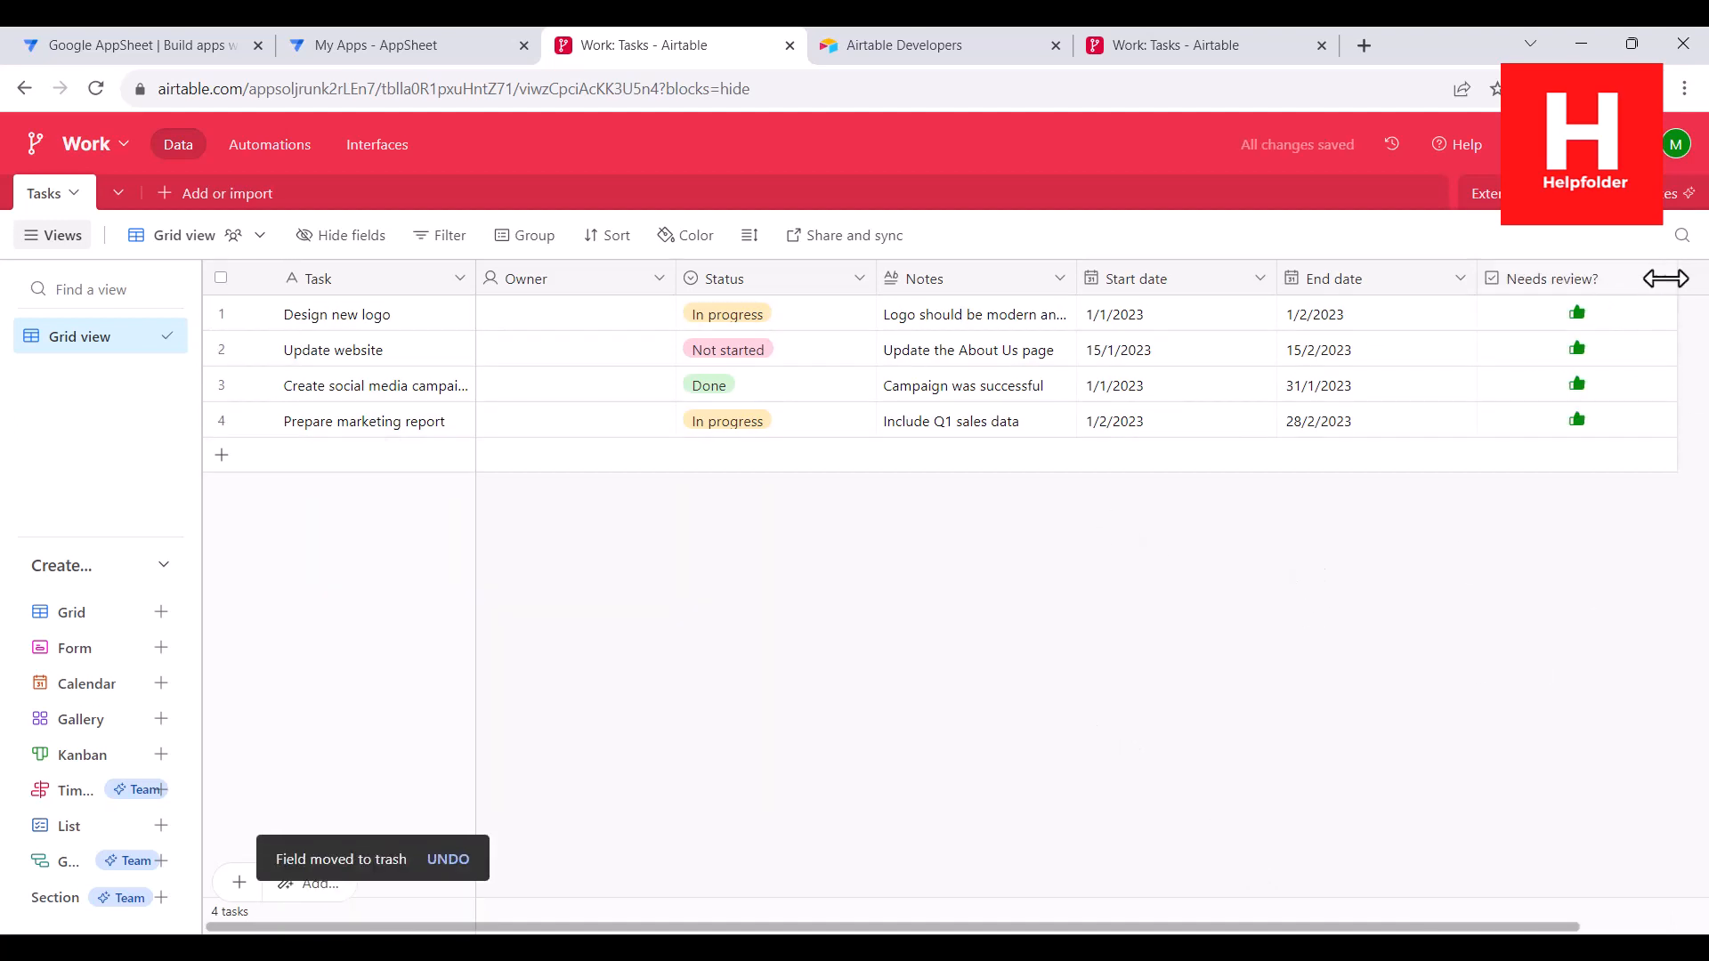
- Delete the Needs review? and Owner fields from the Tasks table
left_click(1661, 281)
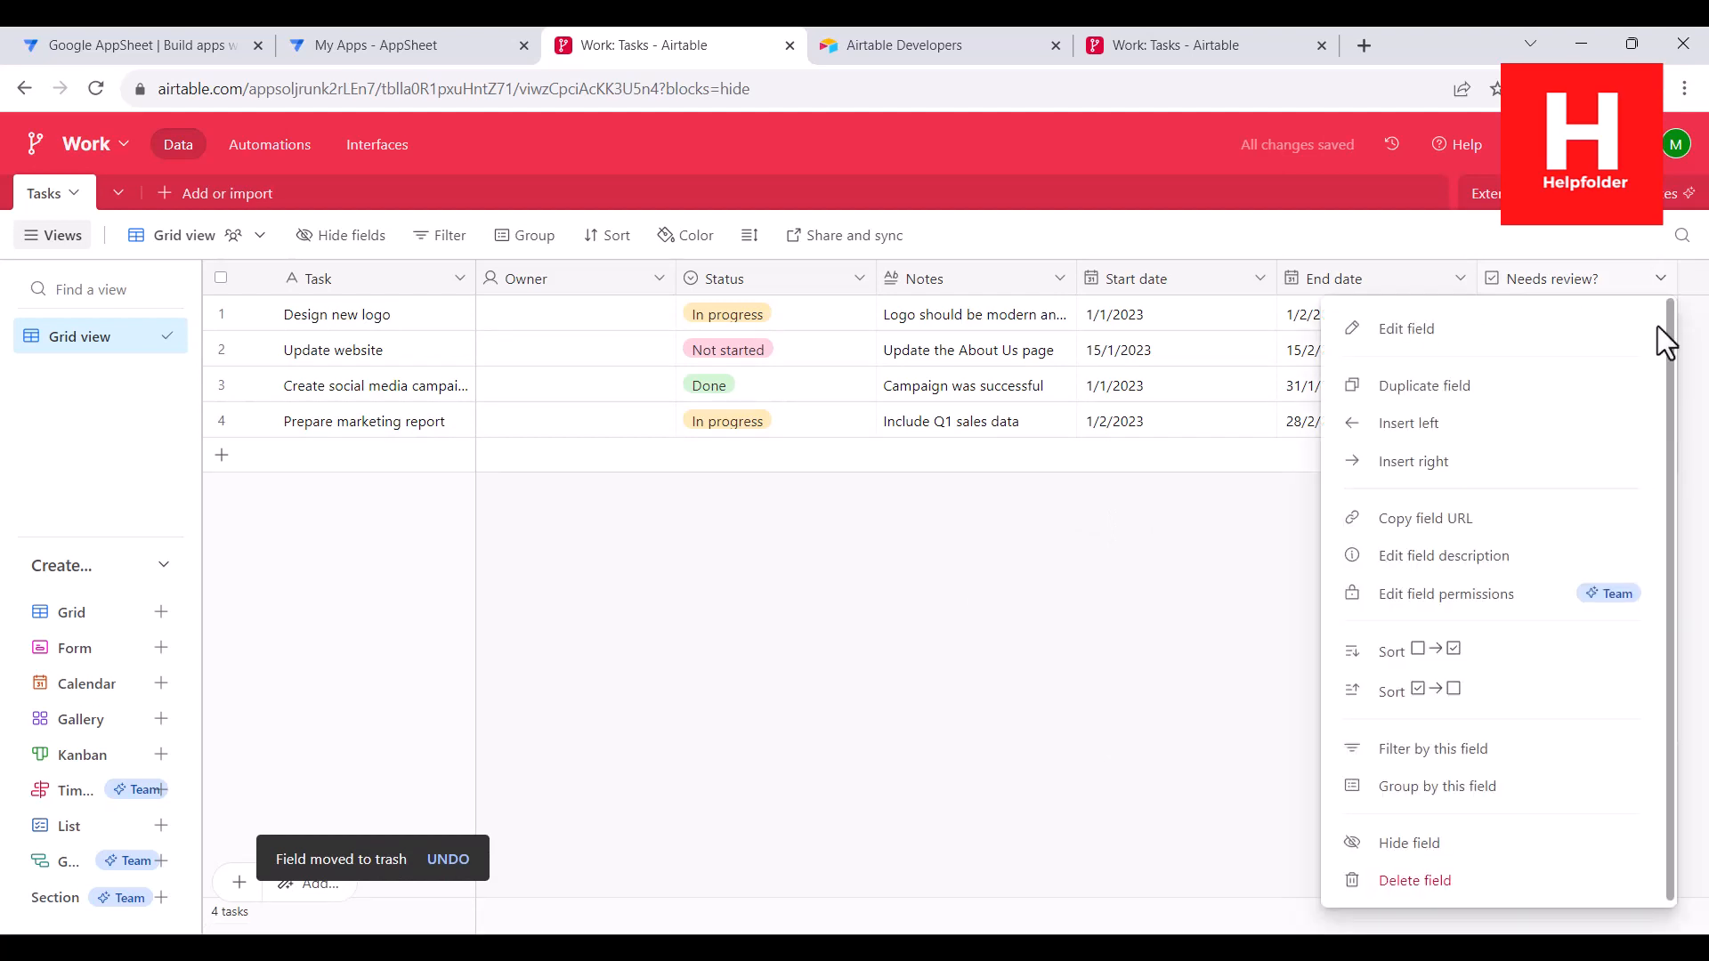
left_click(1416, 881)
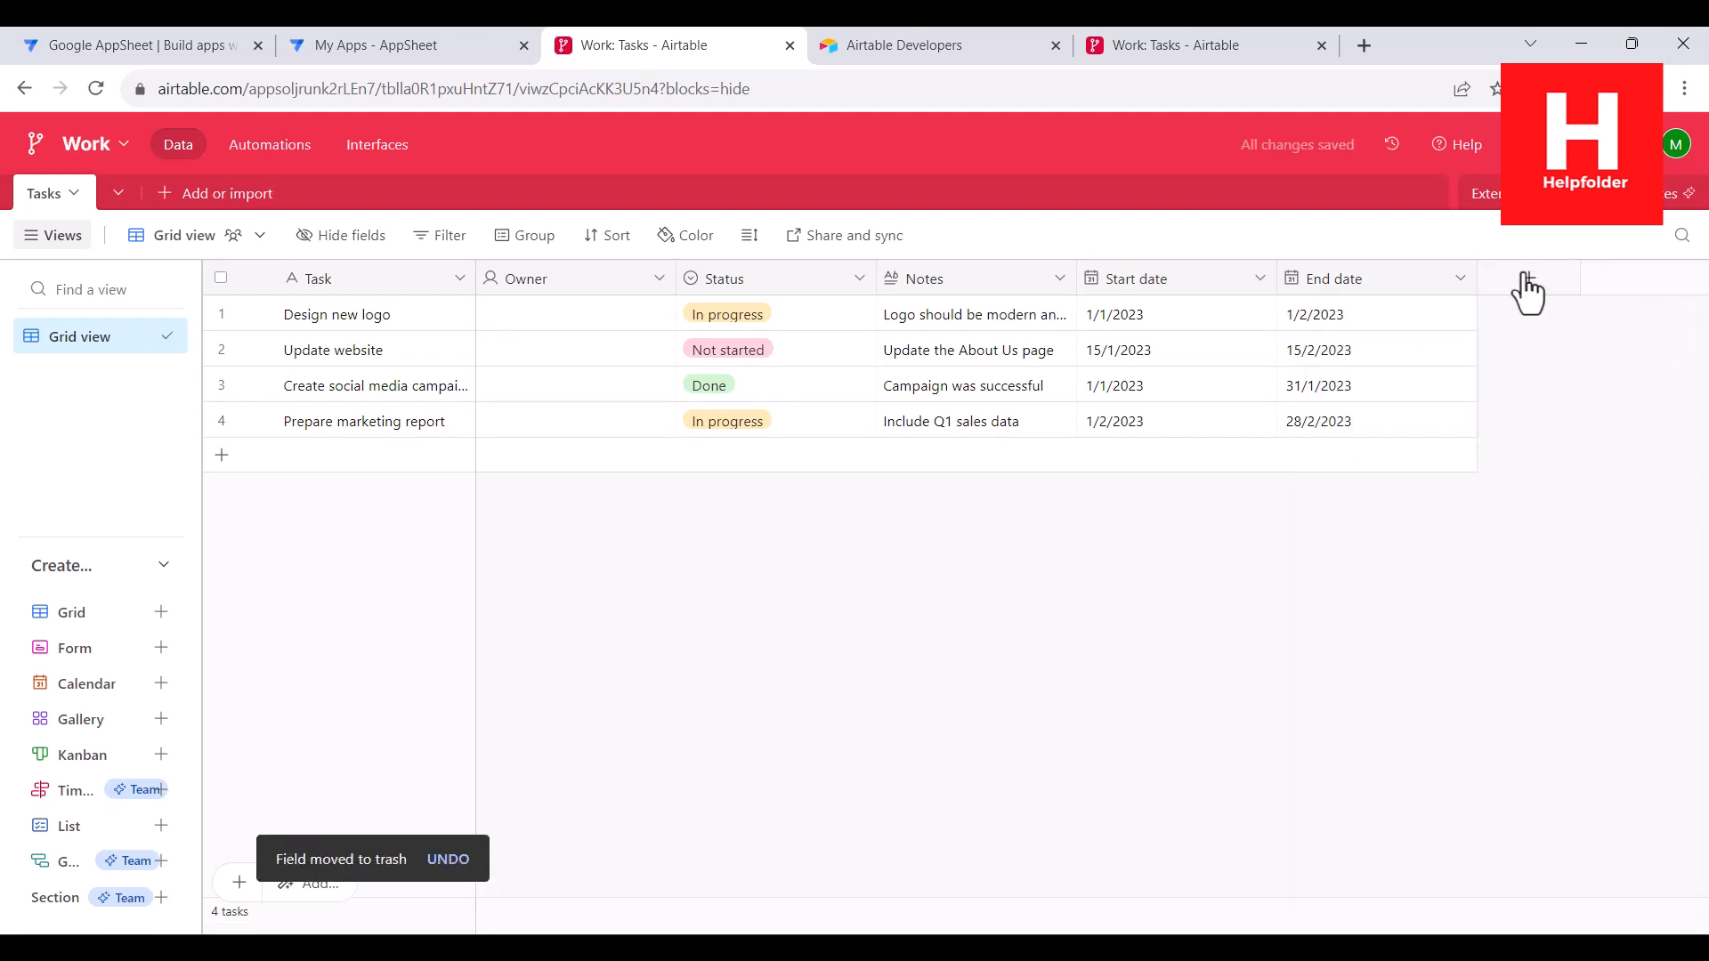
left_click(660, 281)
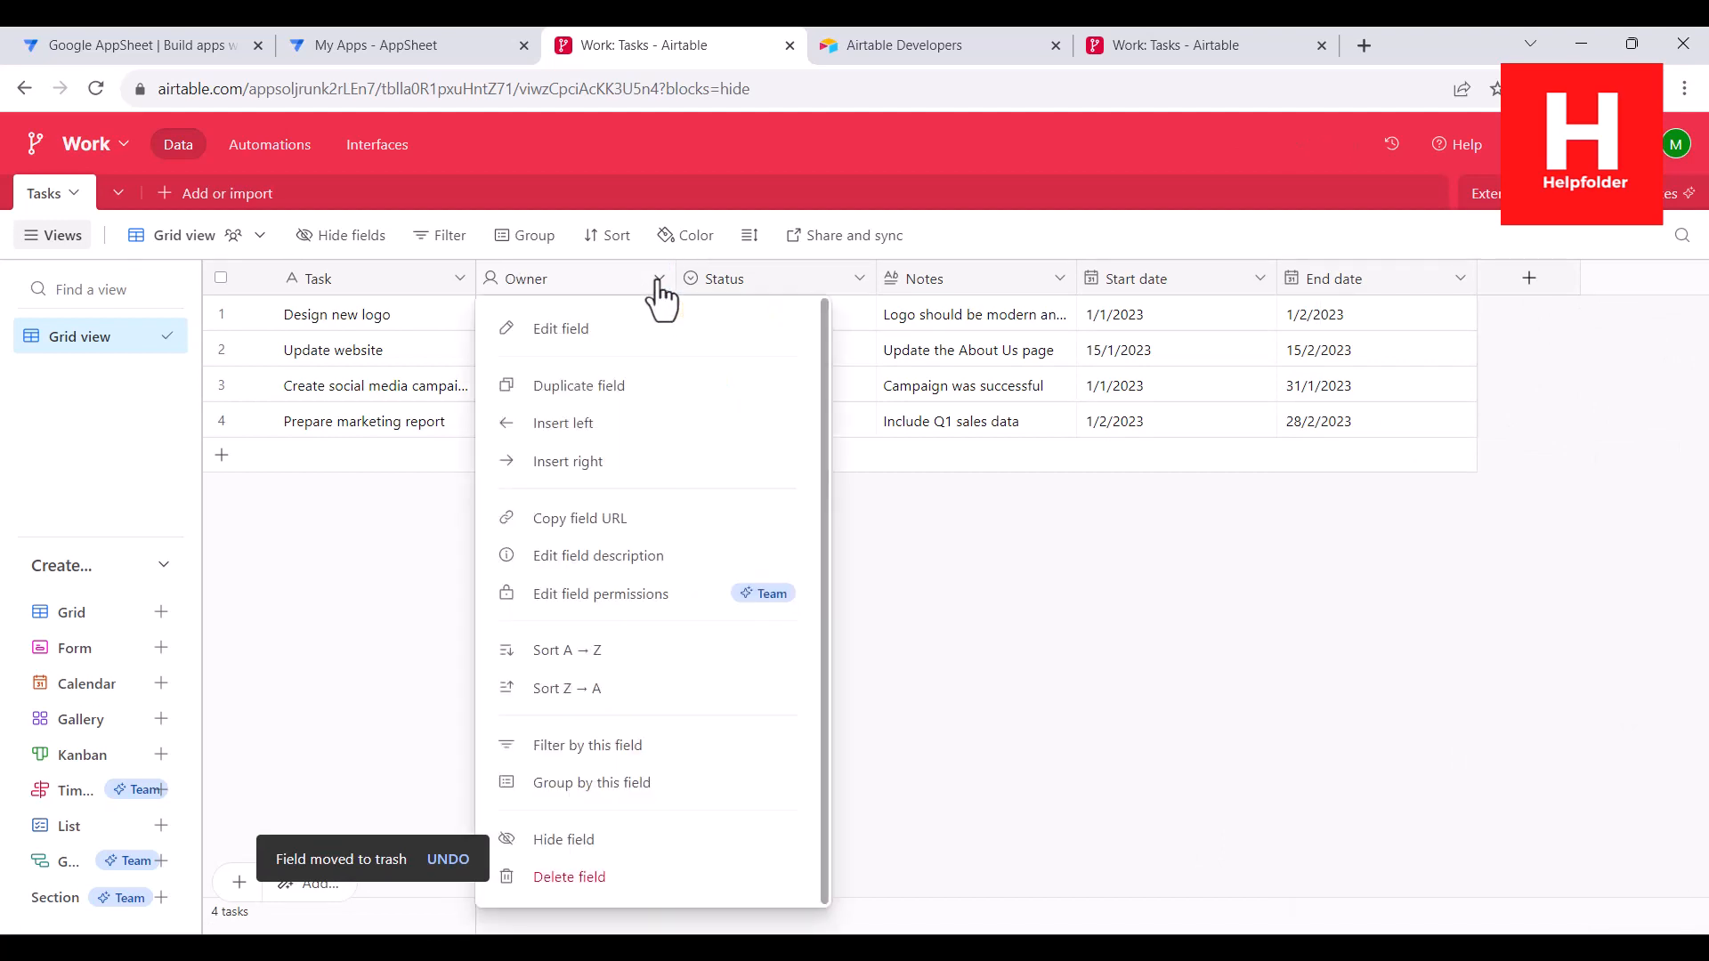
left_click(586, 882)
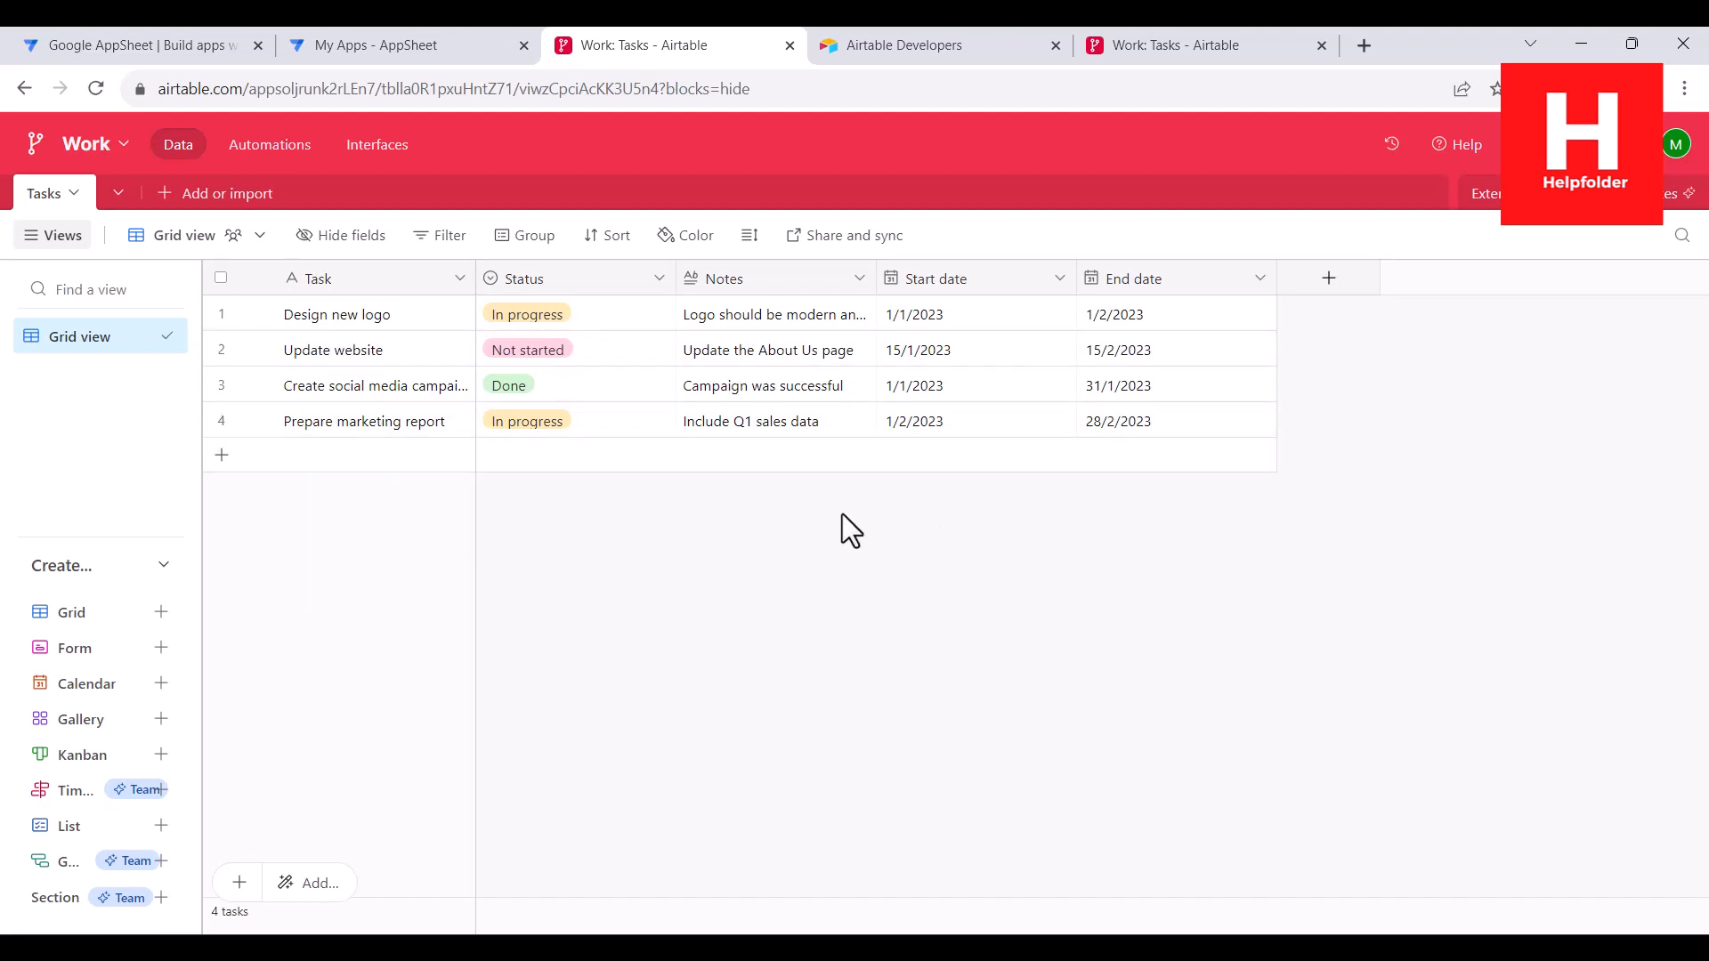
- Switch to AppSheet's My Apps page and look through the options for creating an app or a database
left_click(119, 41)
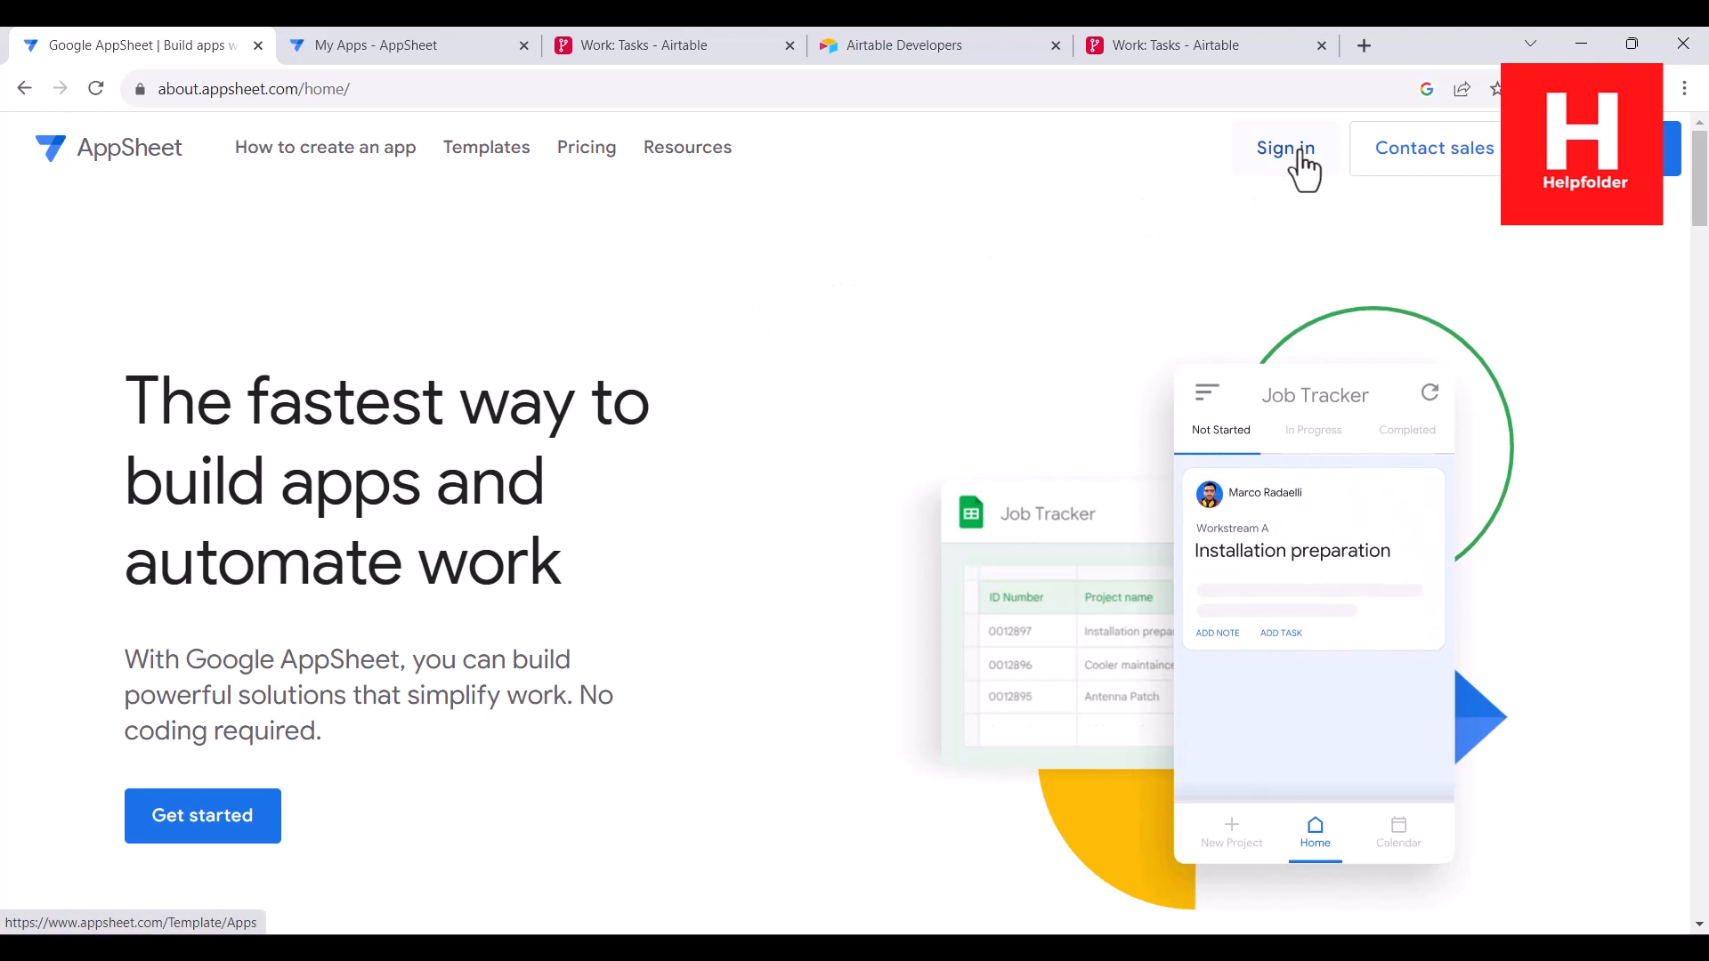
left_click(414, 43)
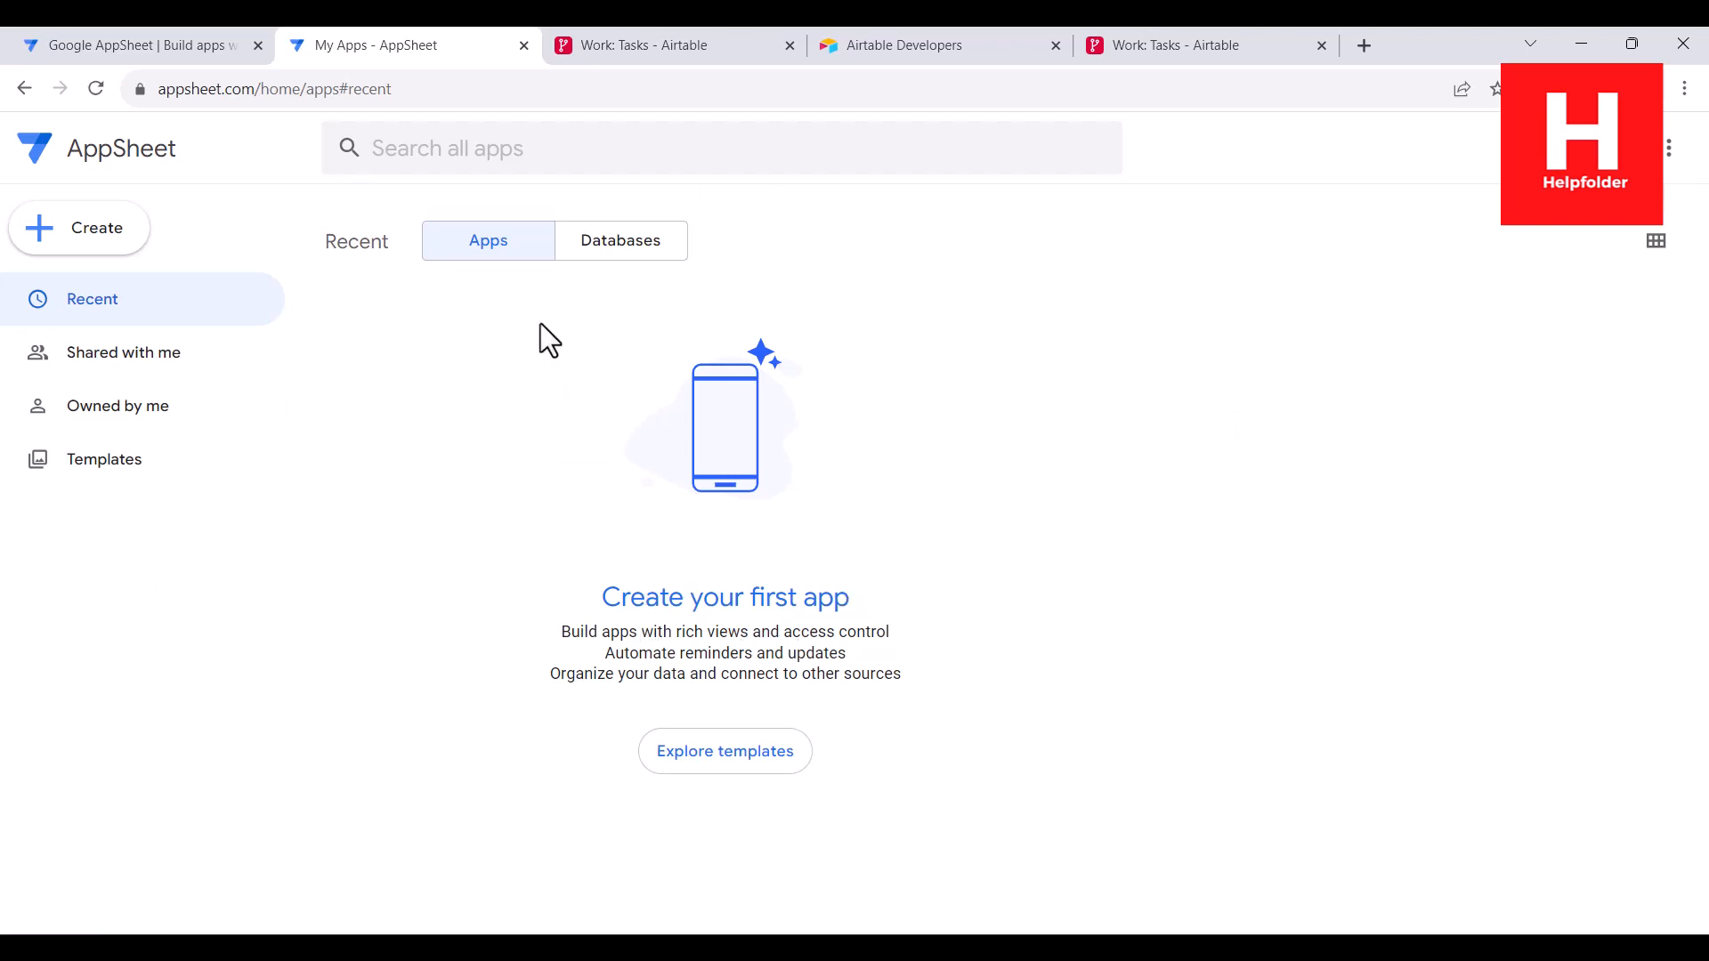
left_click(589, 251)
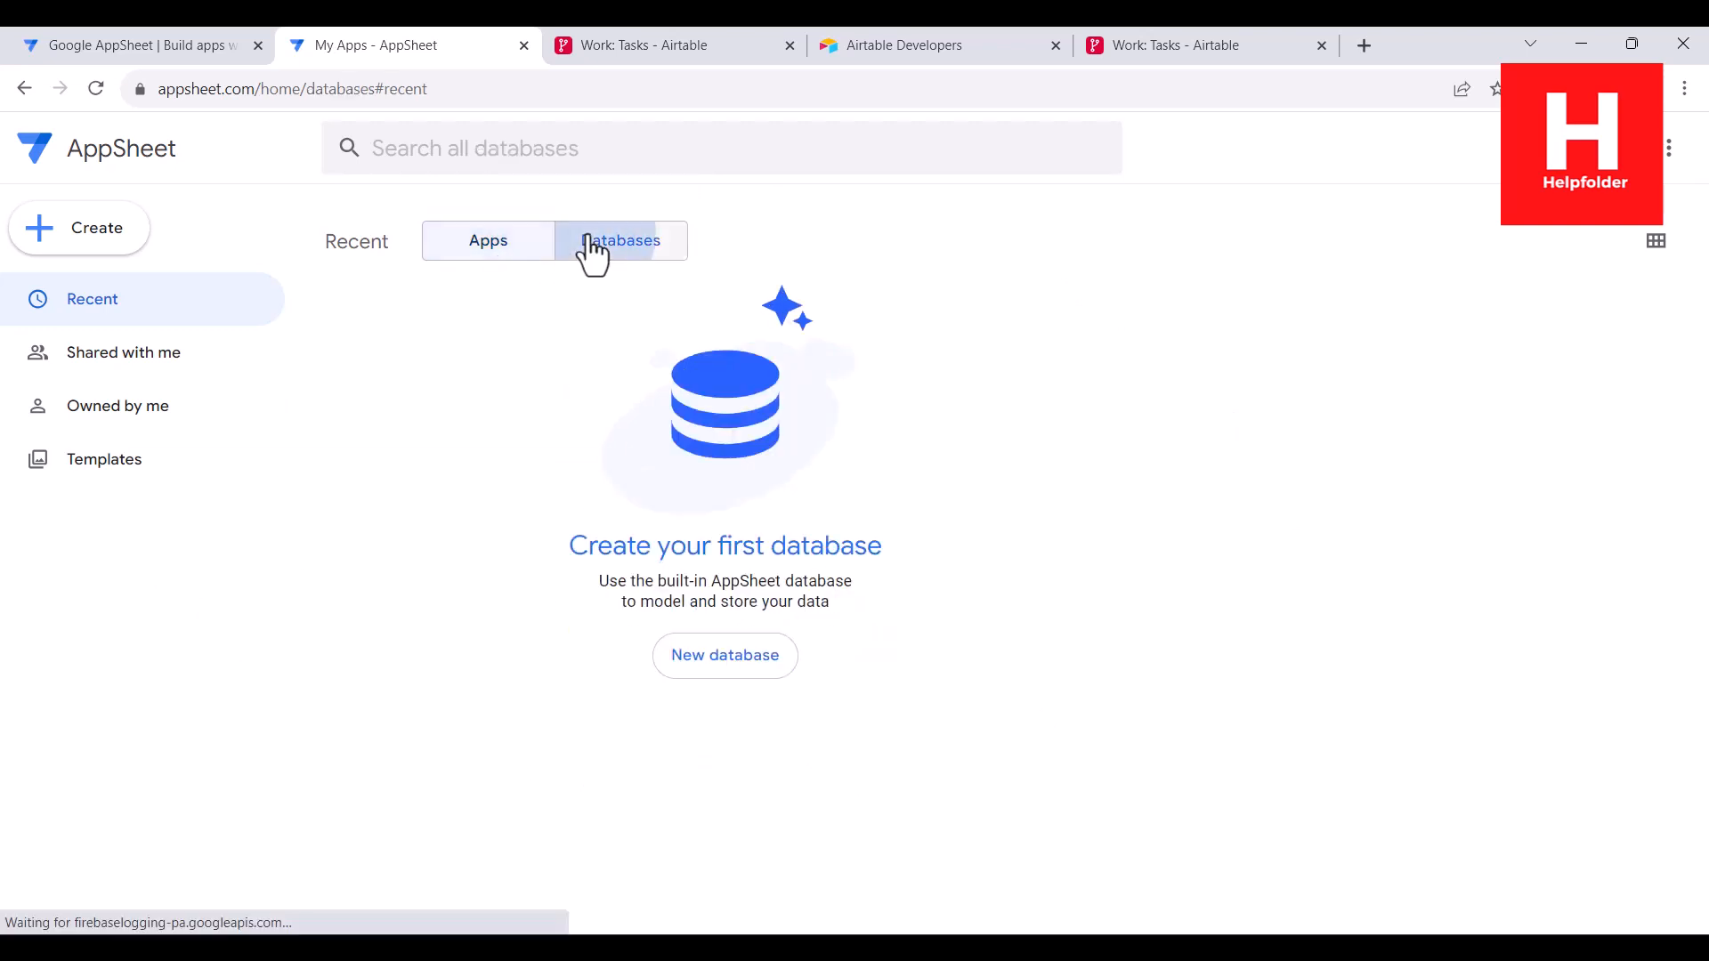
left_click(92, 240)
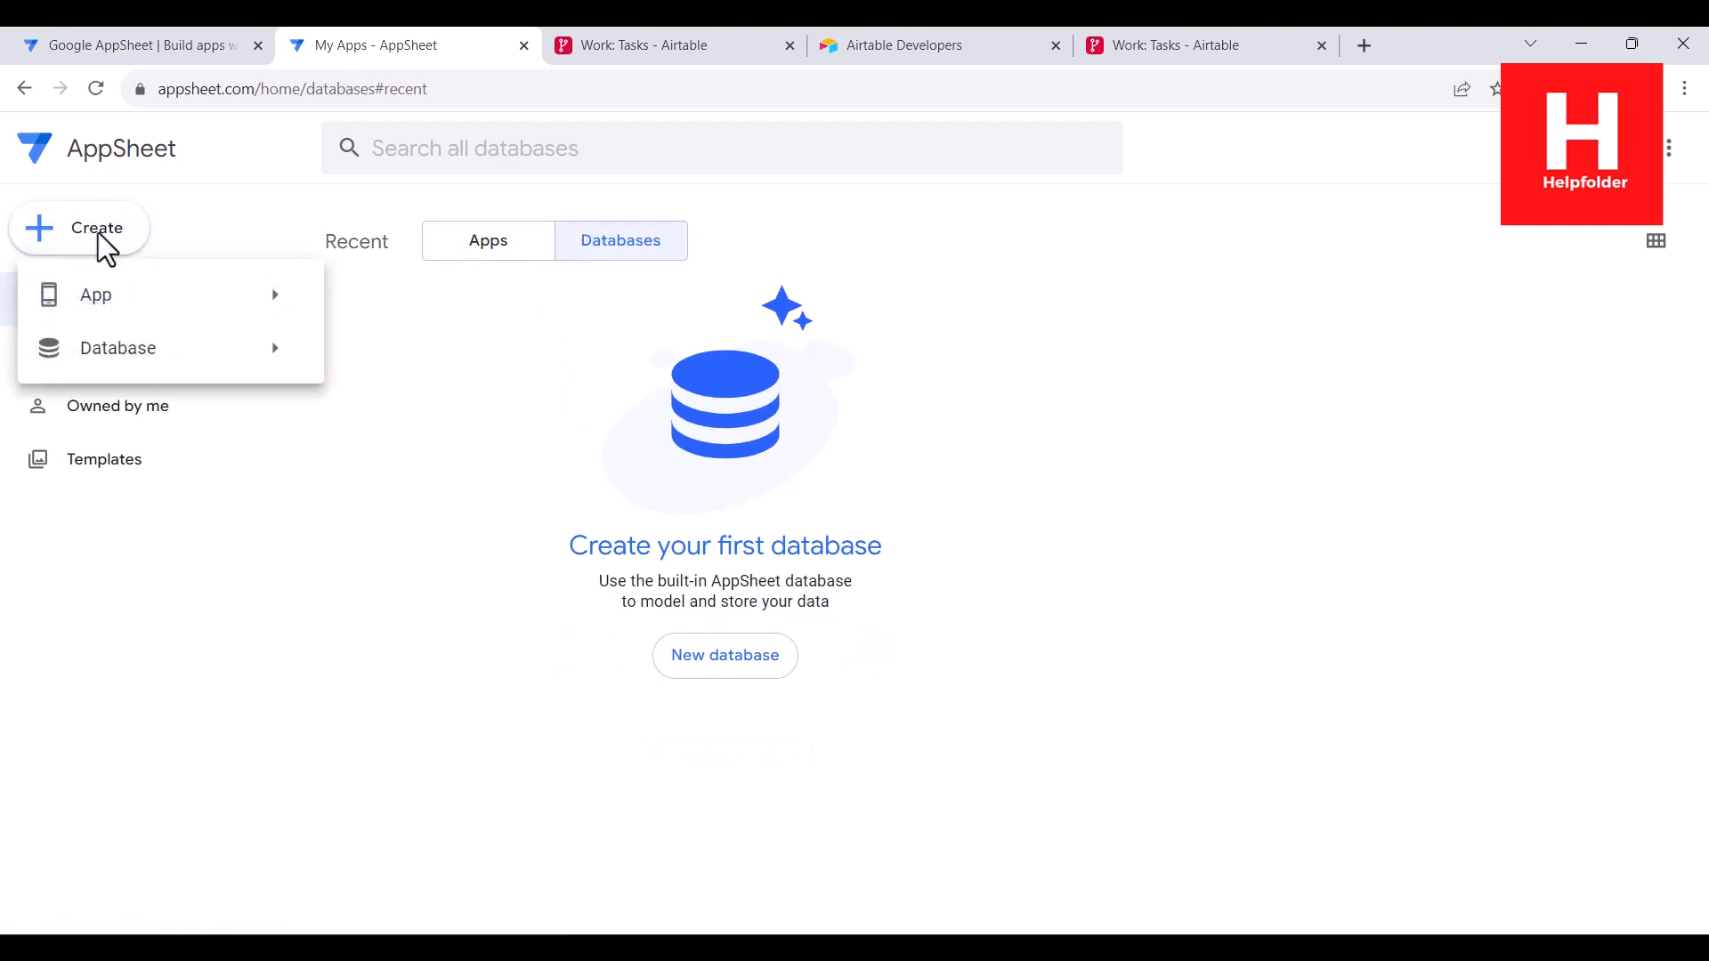
mouse_move(125, 314)
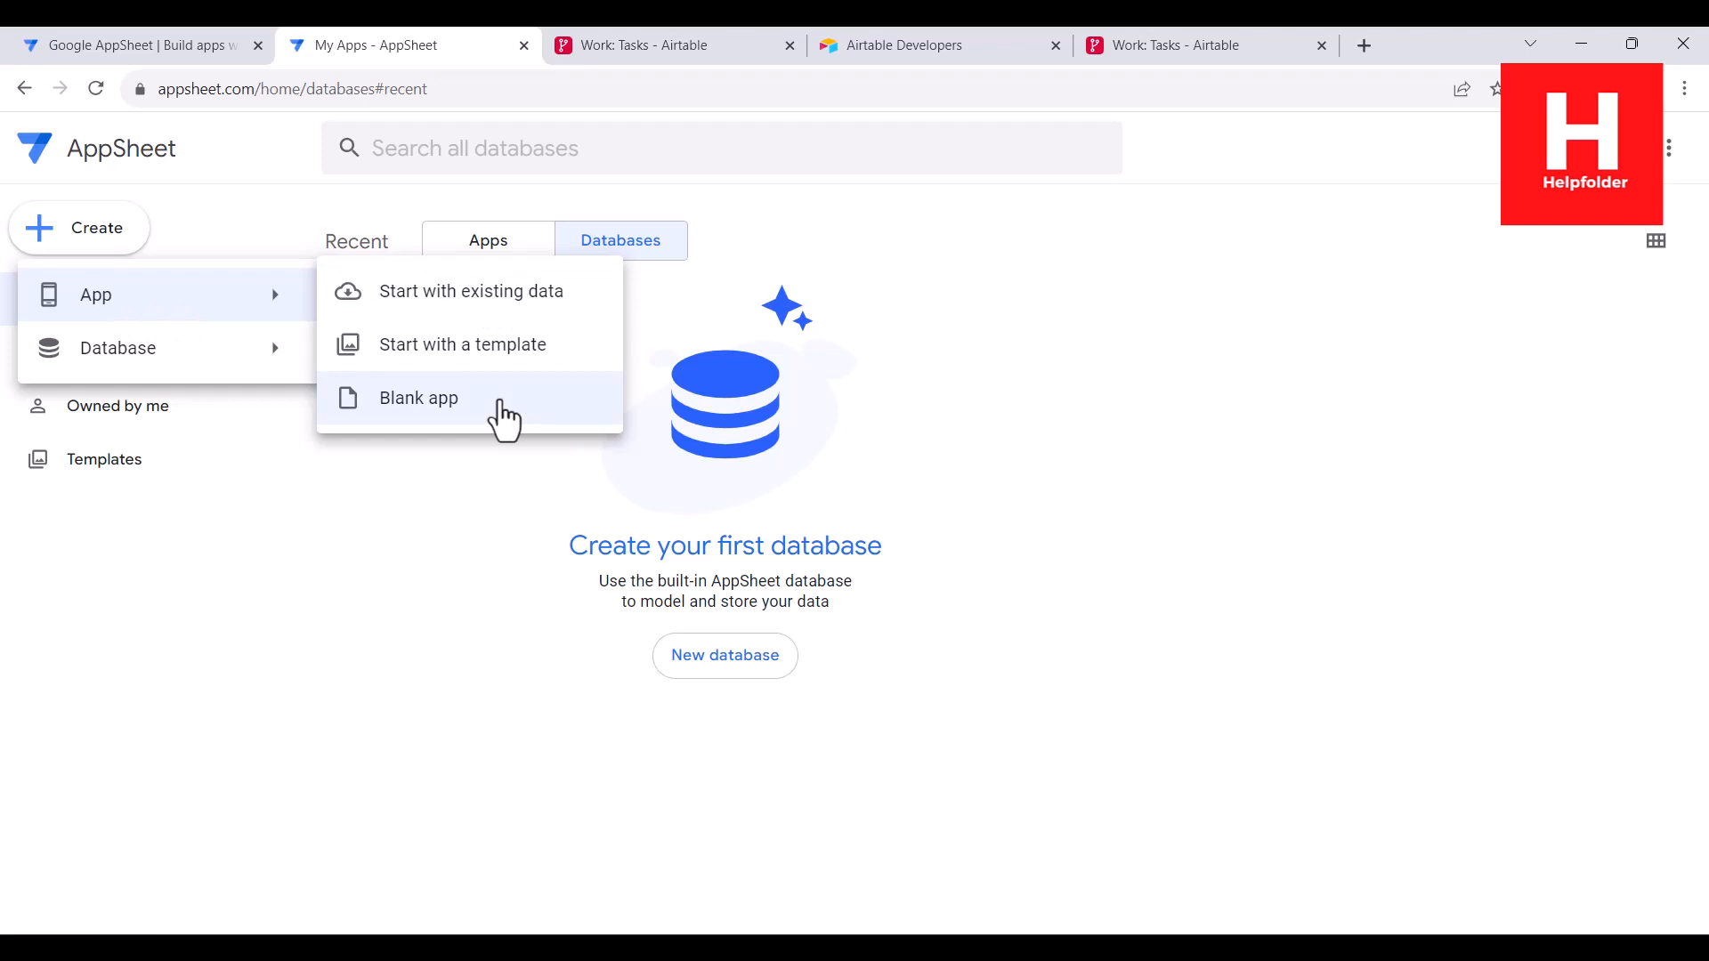
mouse_move(221, 356)
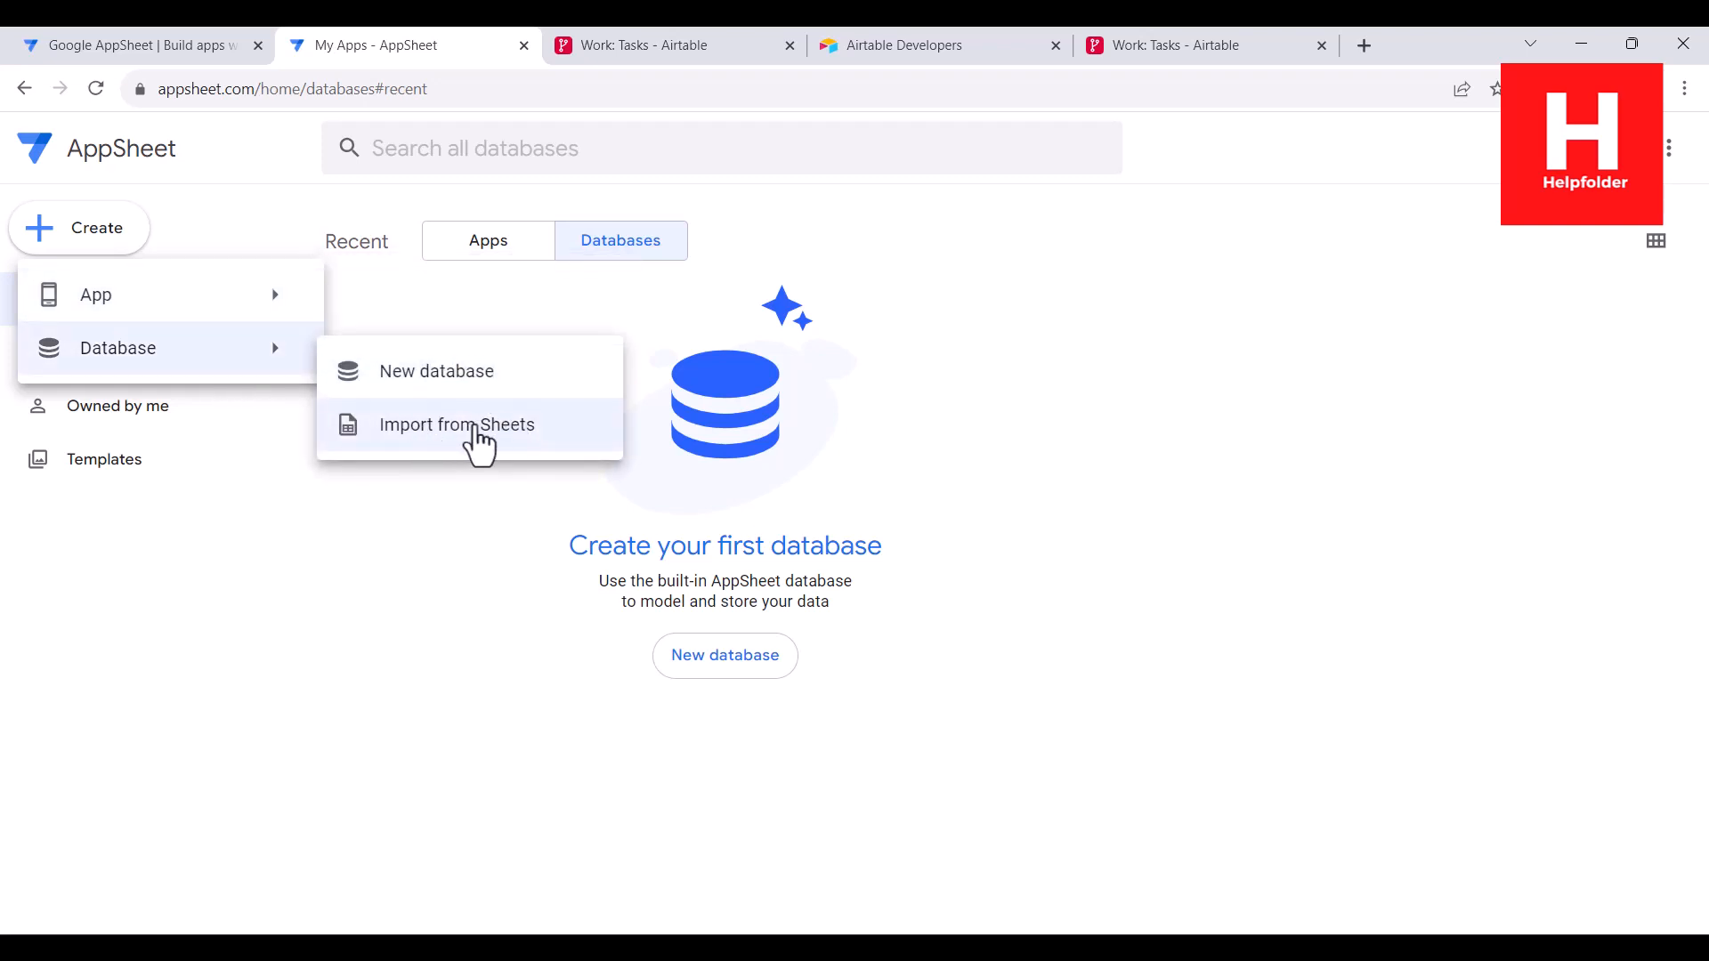
left_click(1259, 443)
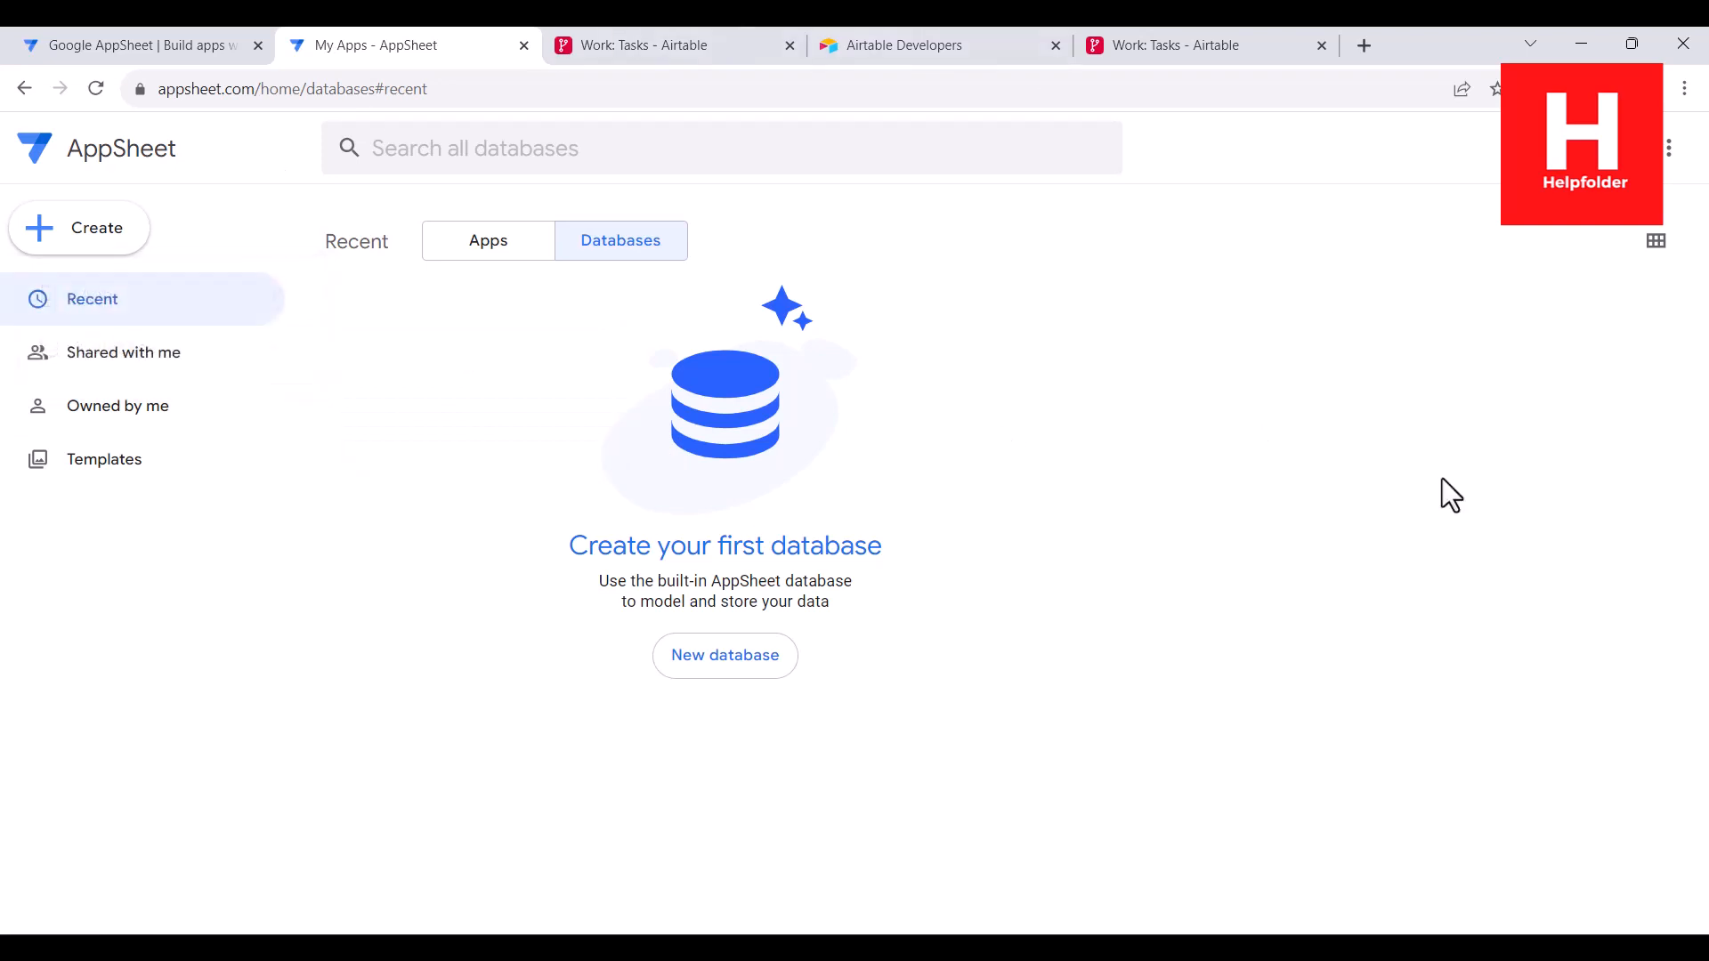
left_click(709, 55)
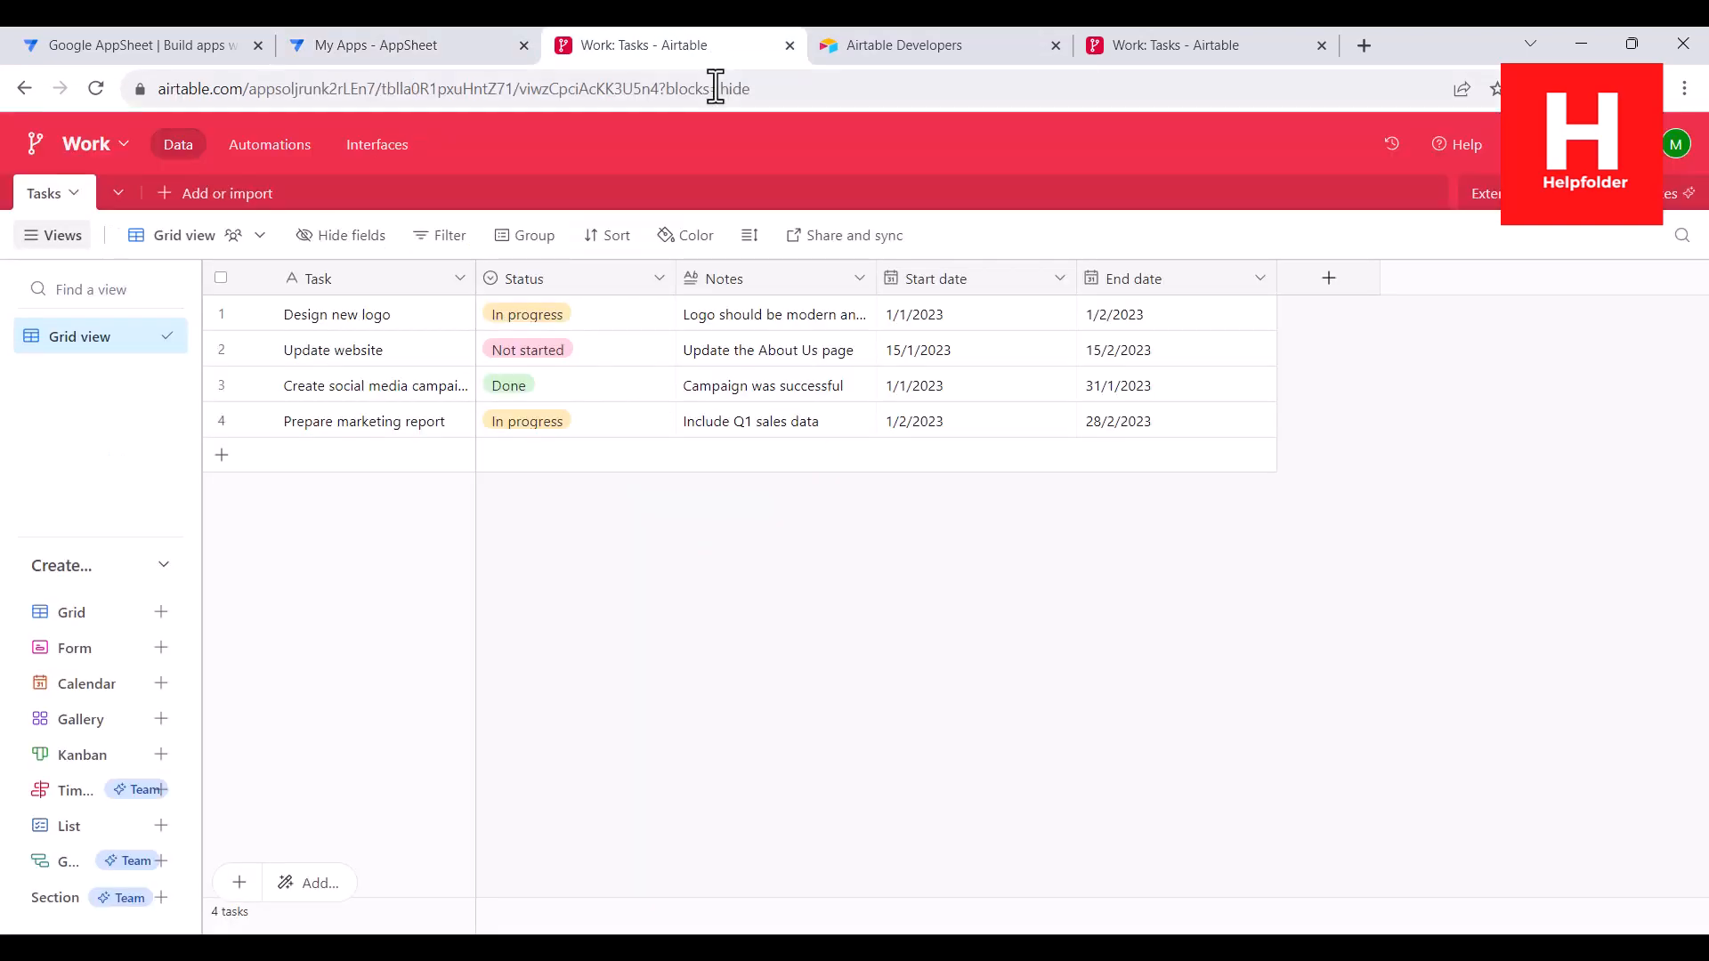
left_click(420, 53)
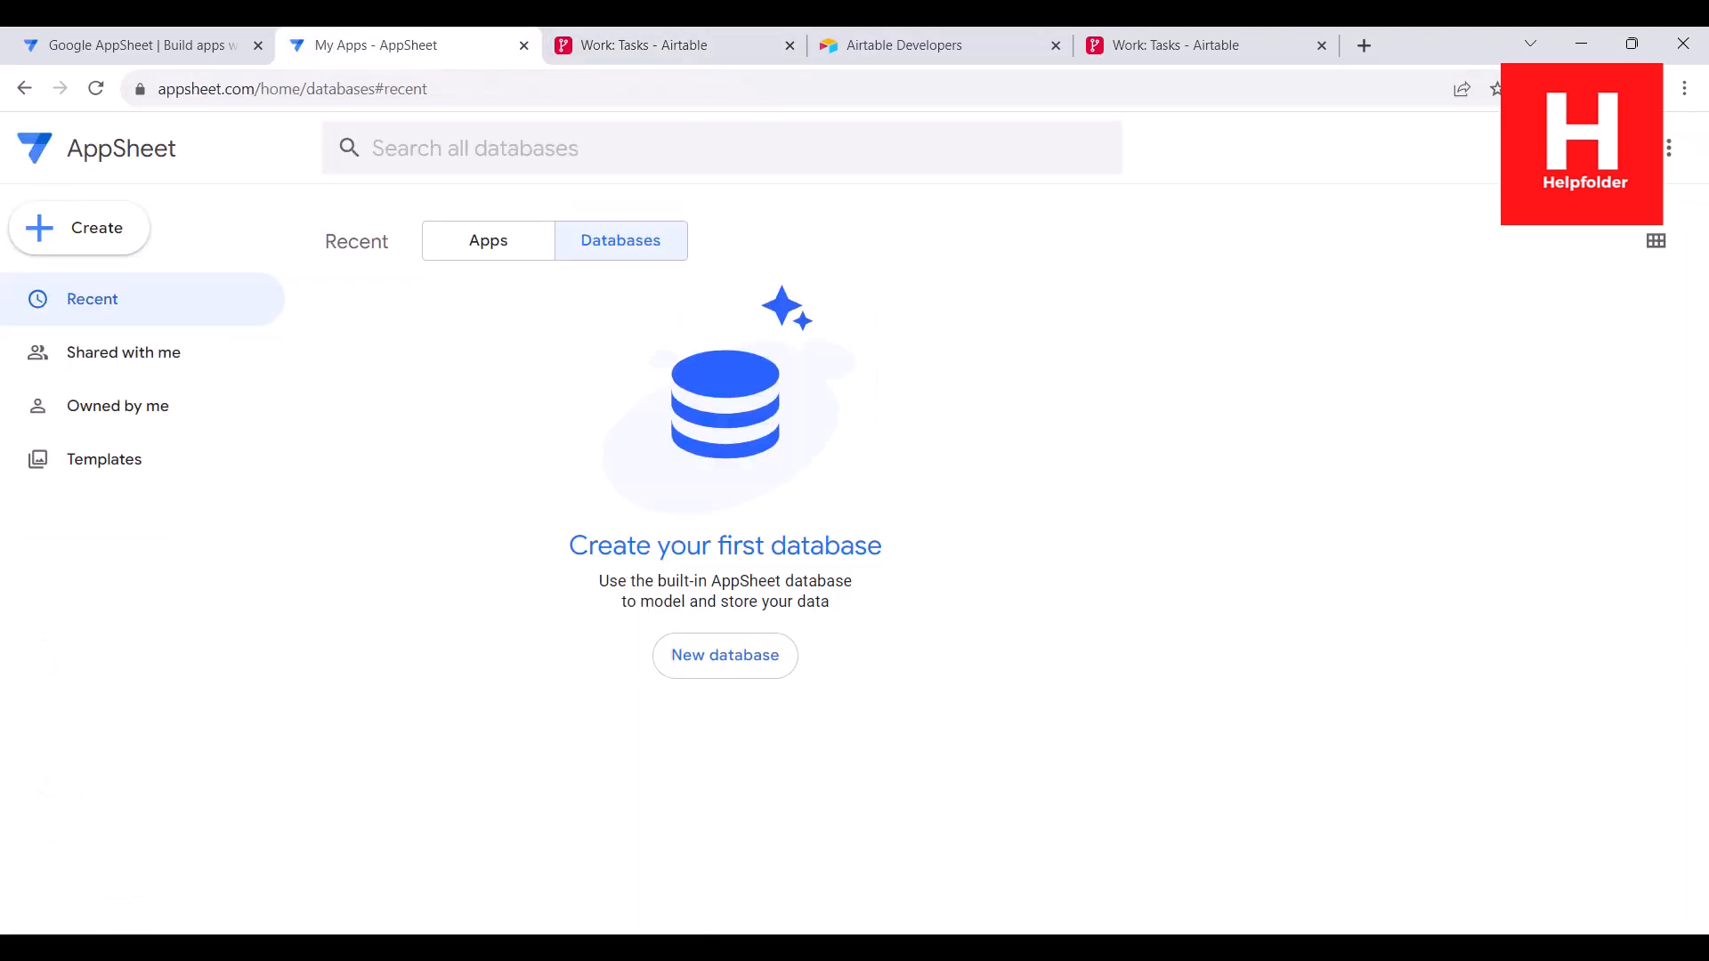
- Go to the sources in the AppSheet account settings and start adding a new Airtable data source
left_click(1615, 147)
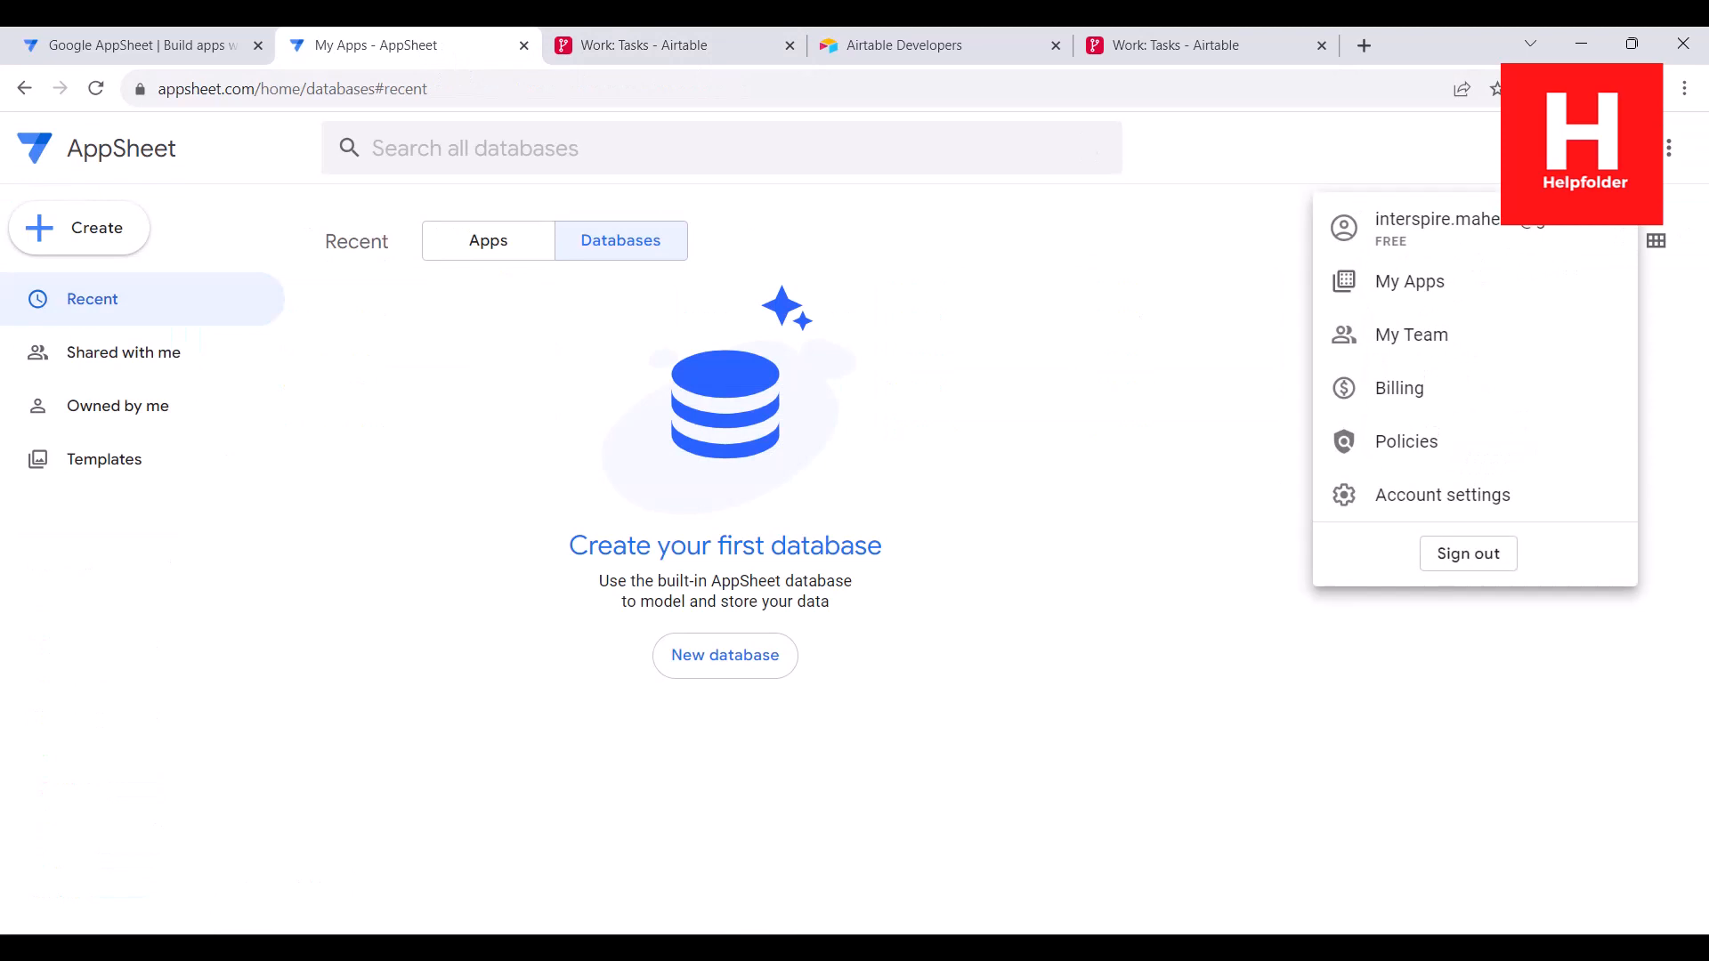
left_click(1451, 496)
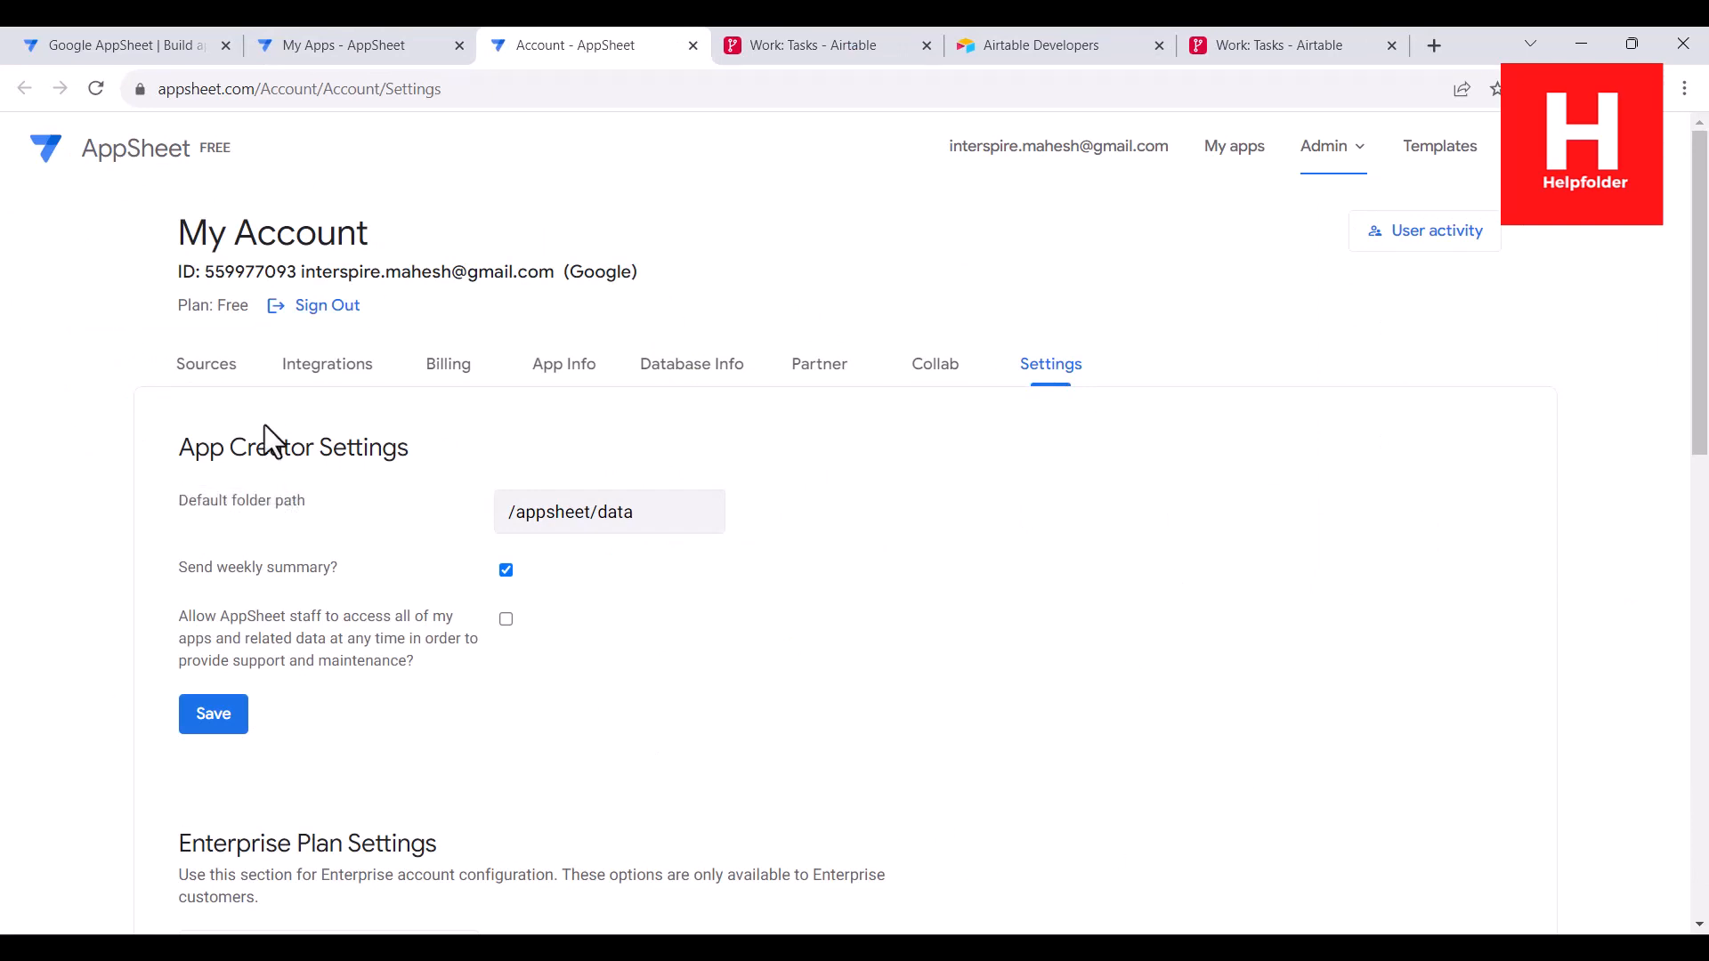
left_click(216, 370)
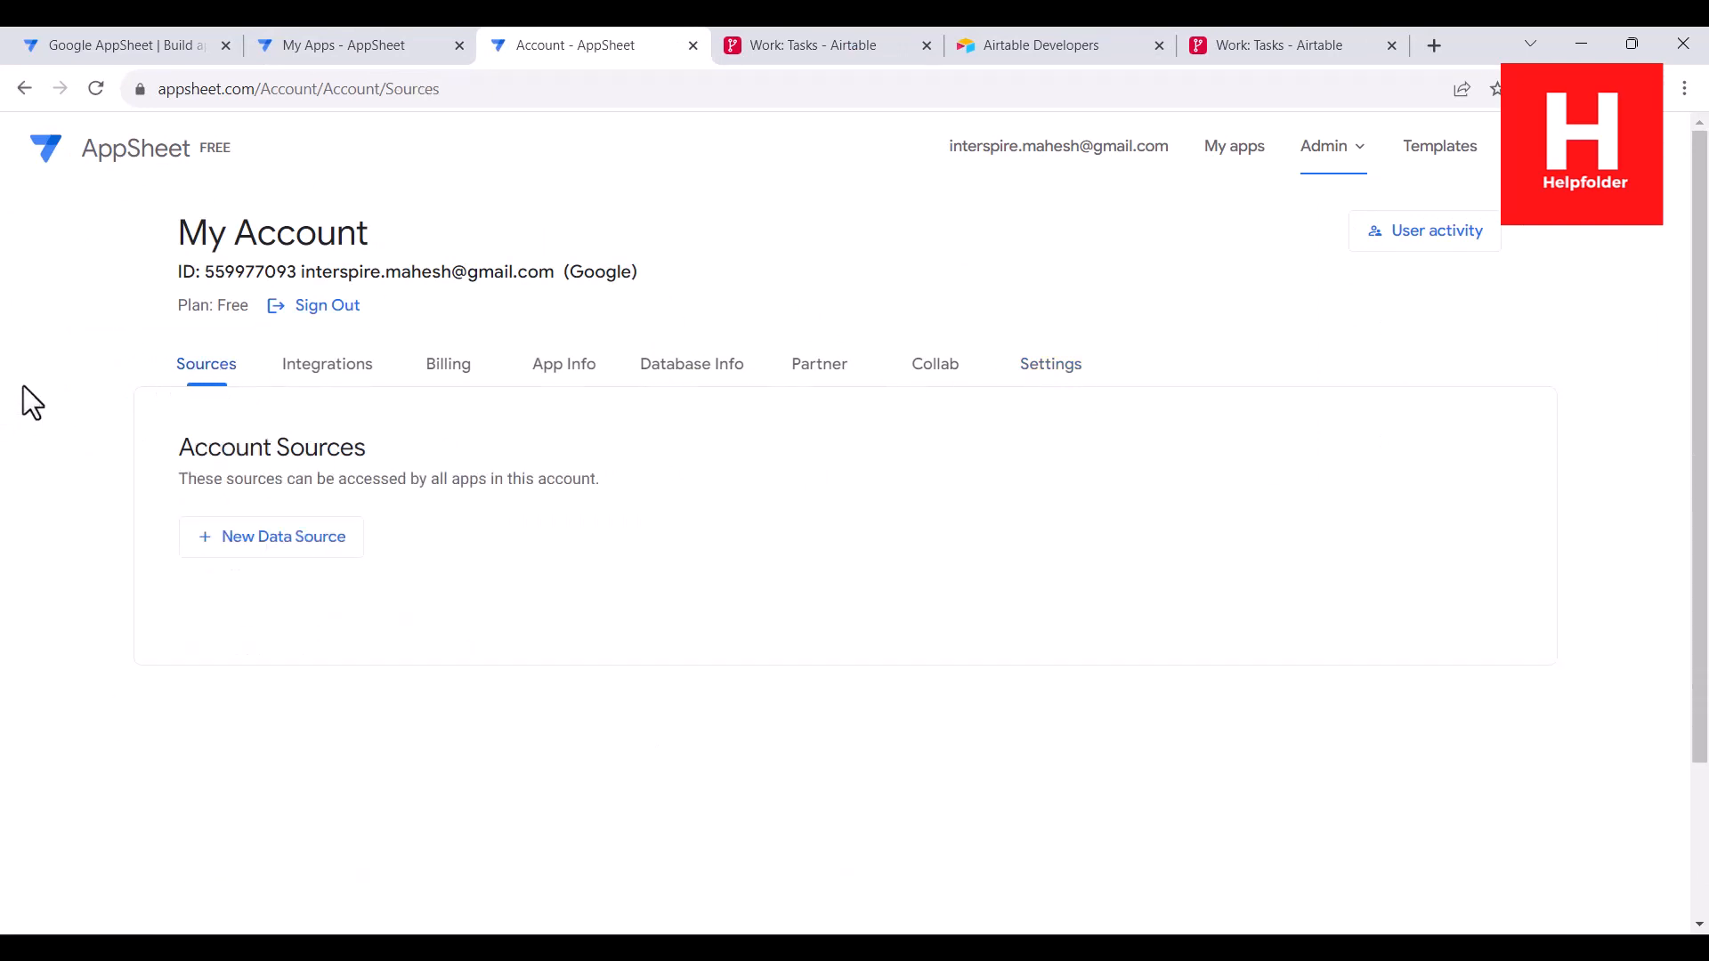
left_click(250, 545)
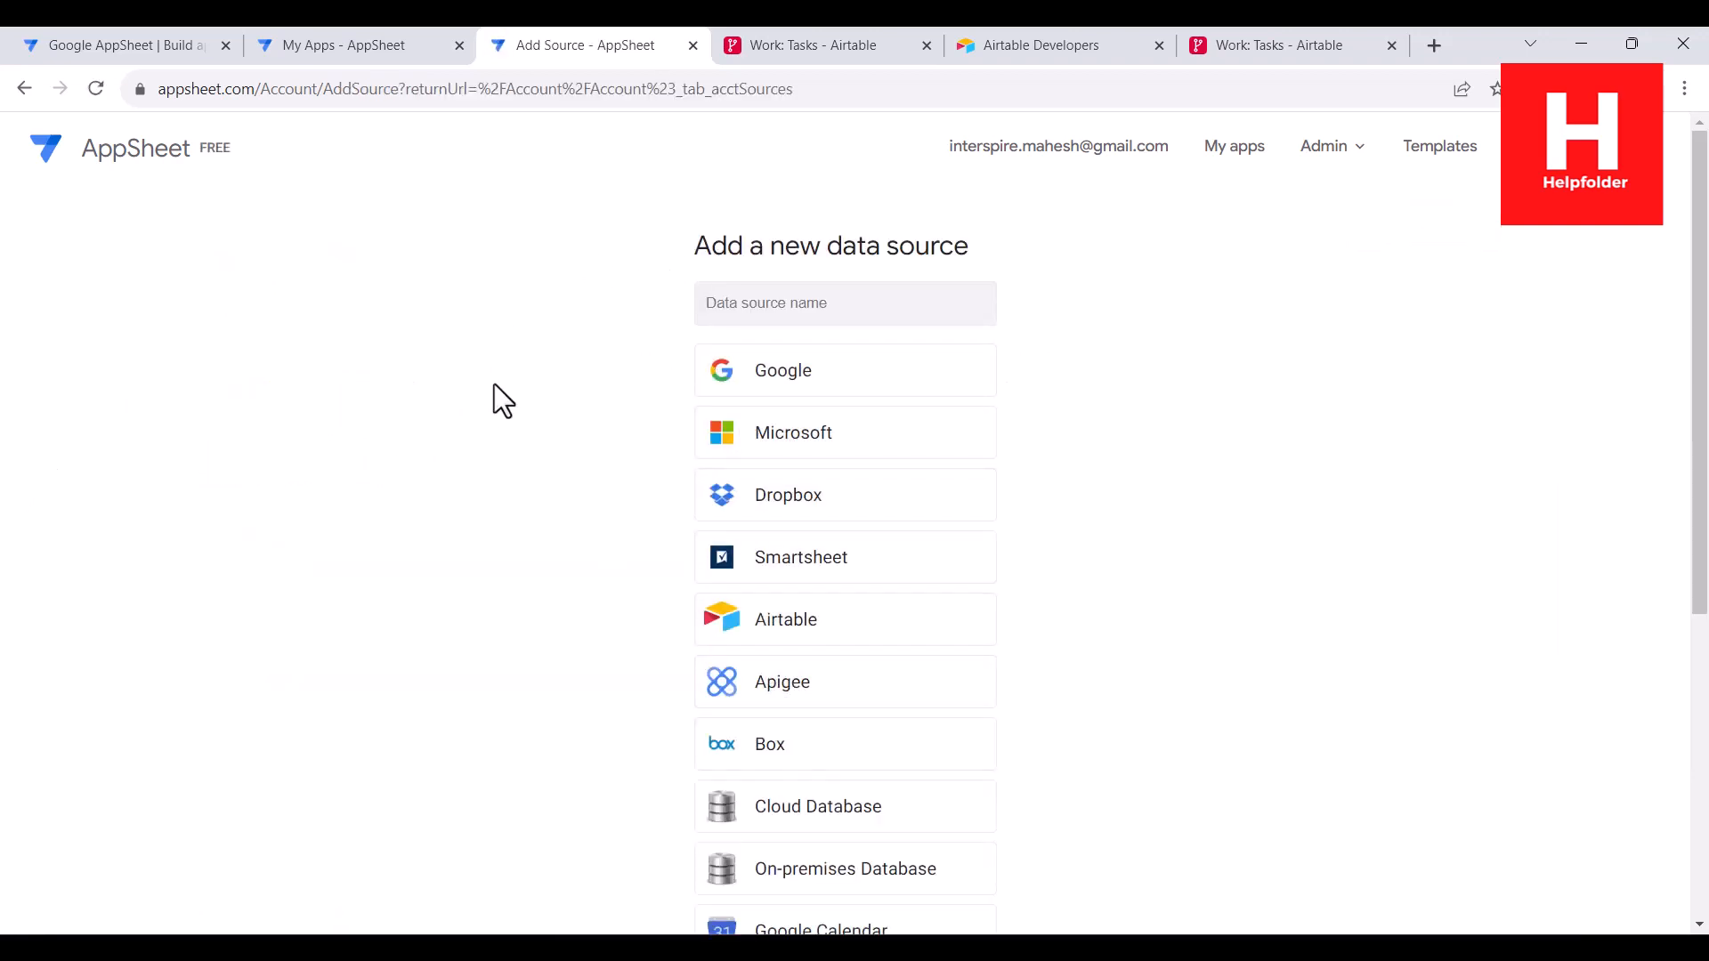
scroll(495, 385, "down", 4)
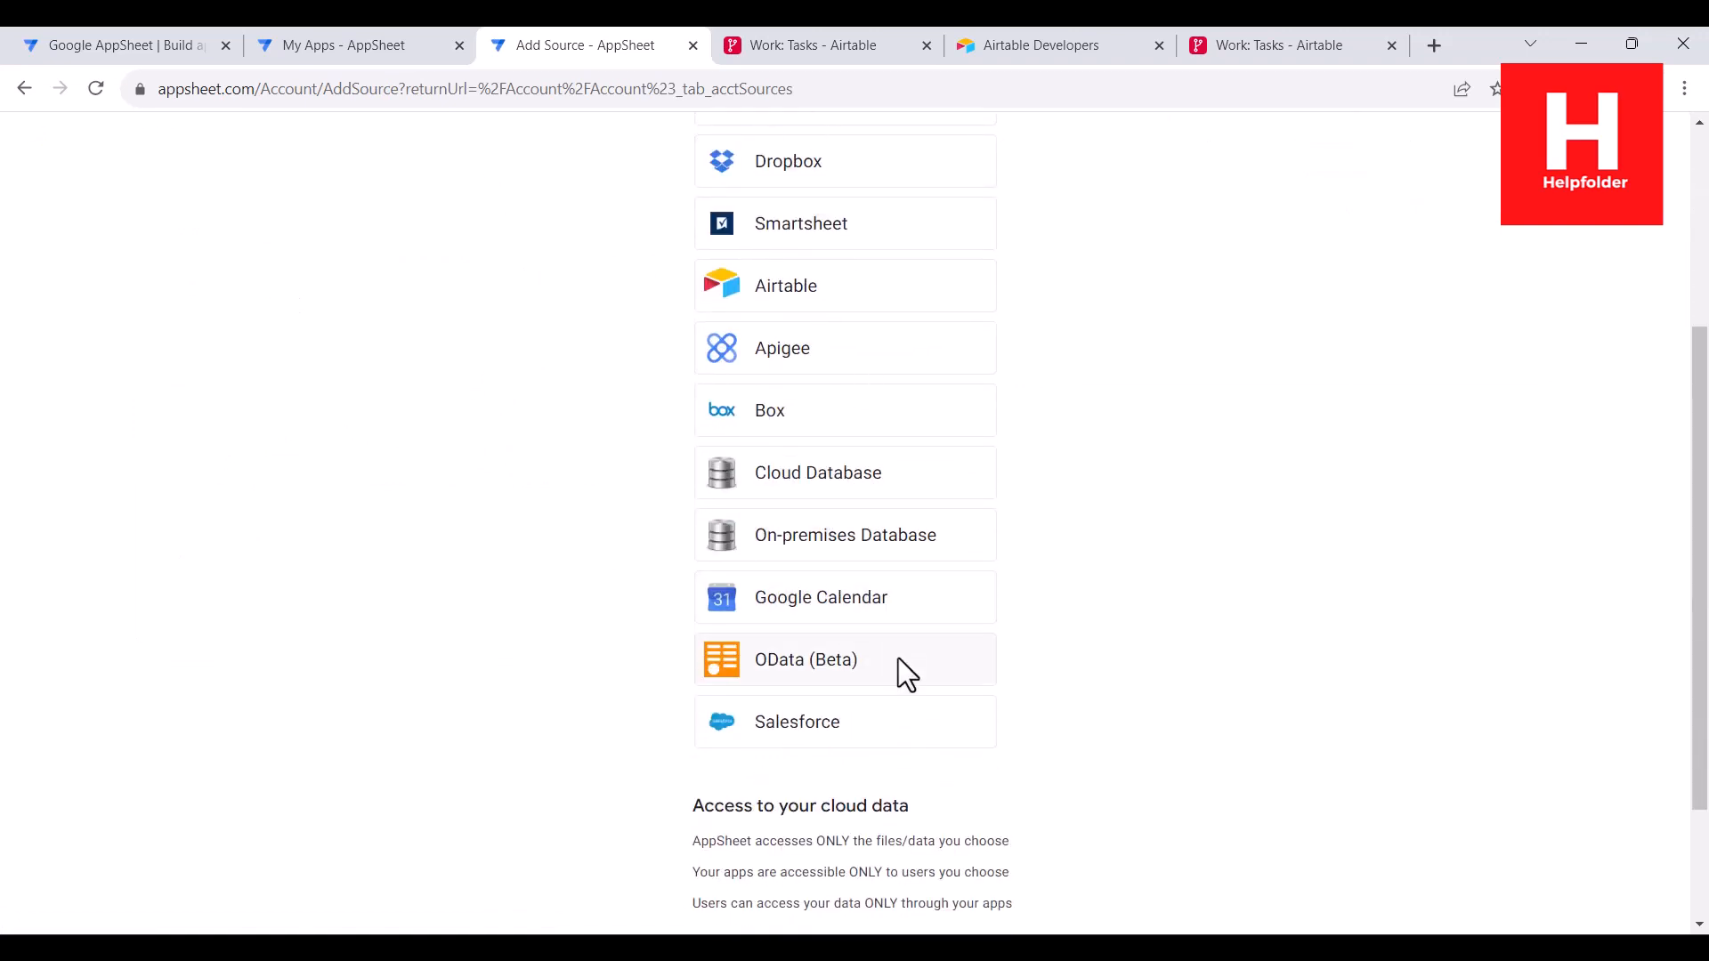
scroll(545, 580, "down", 2)
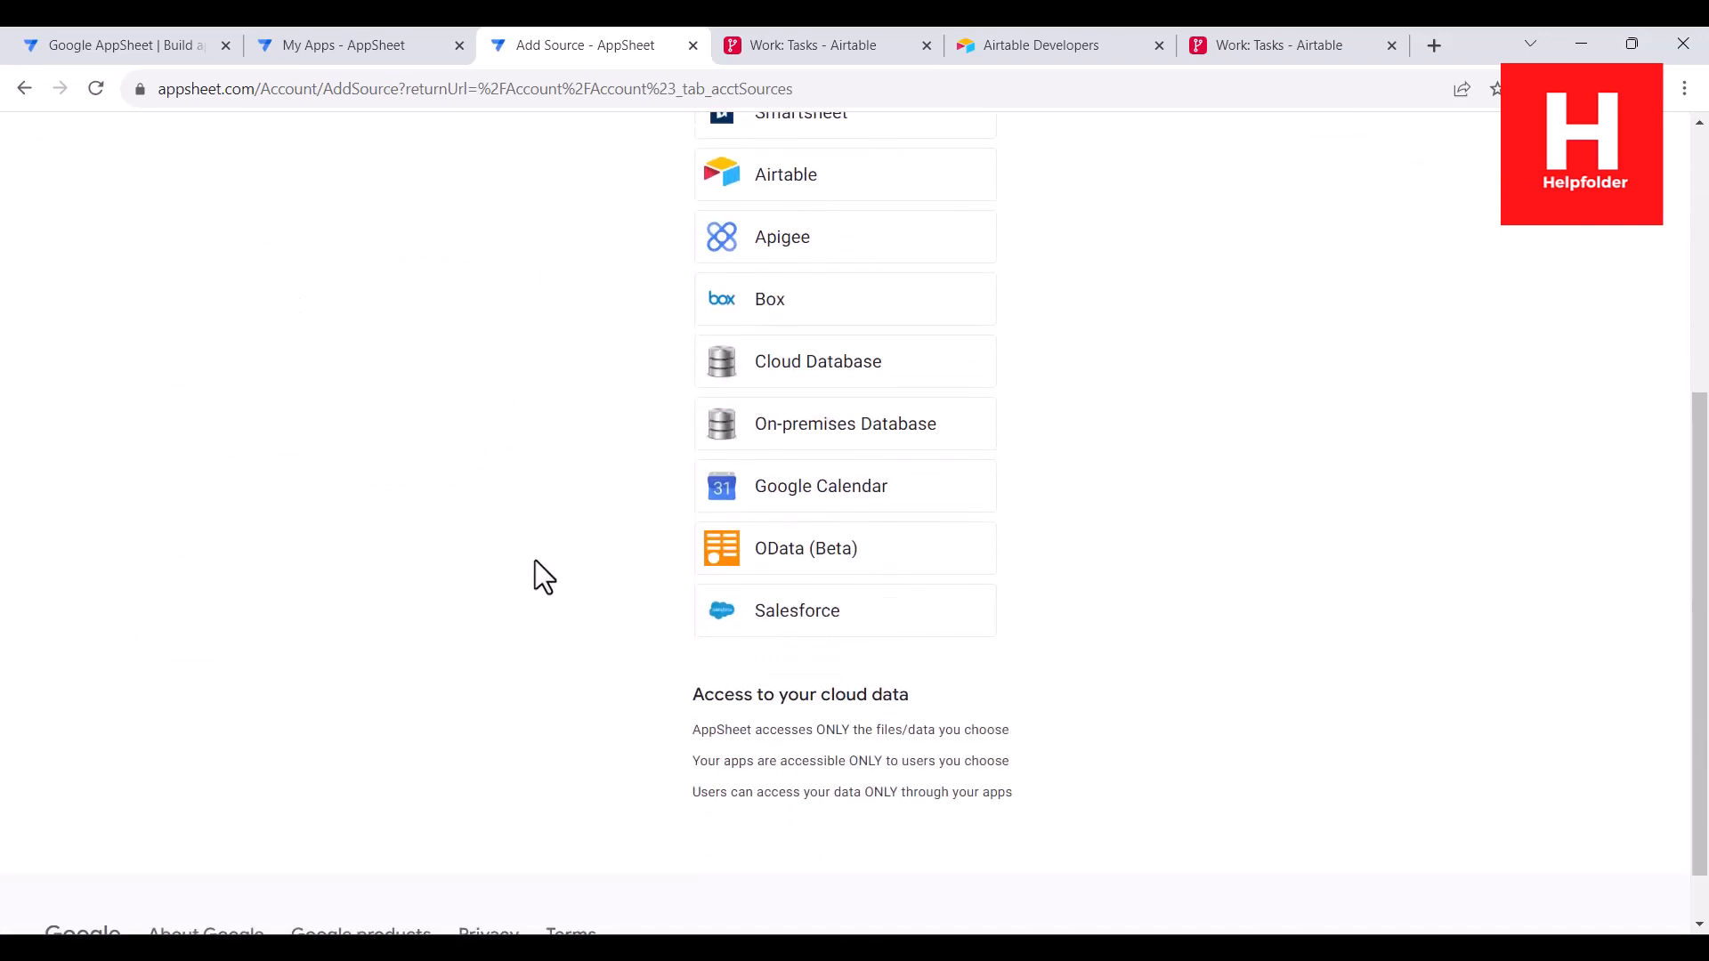
left_click(795, 185)
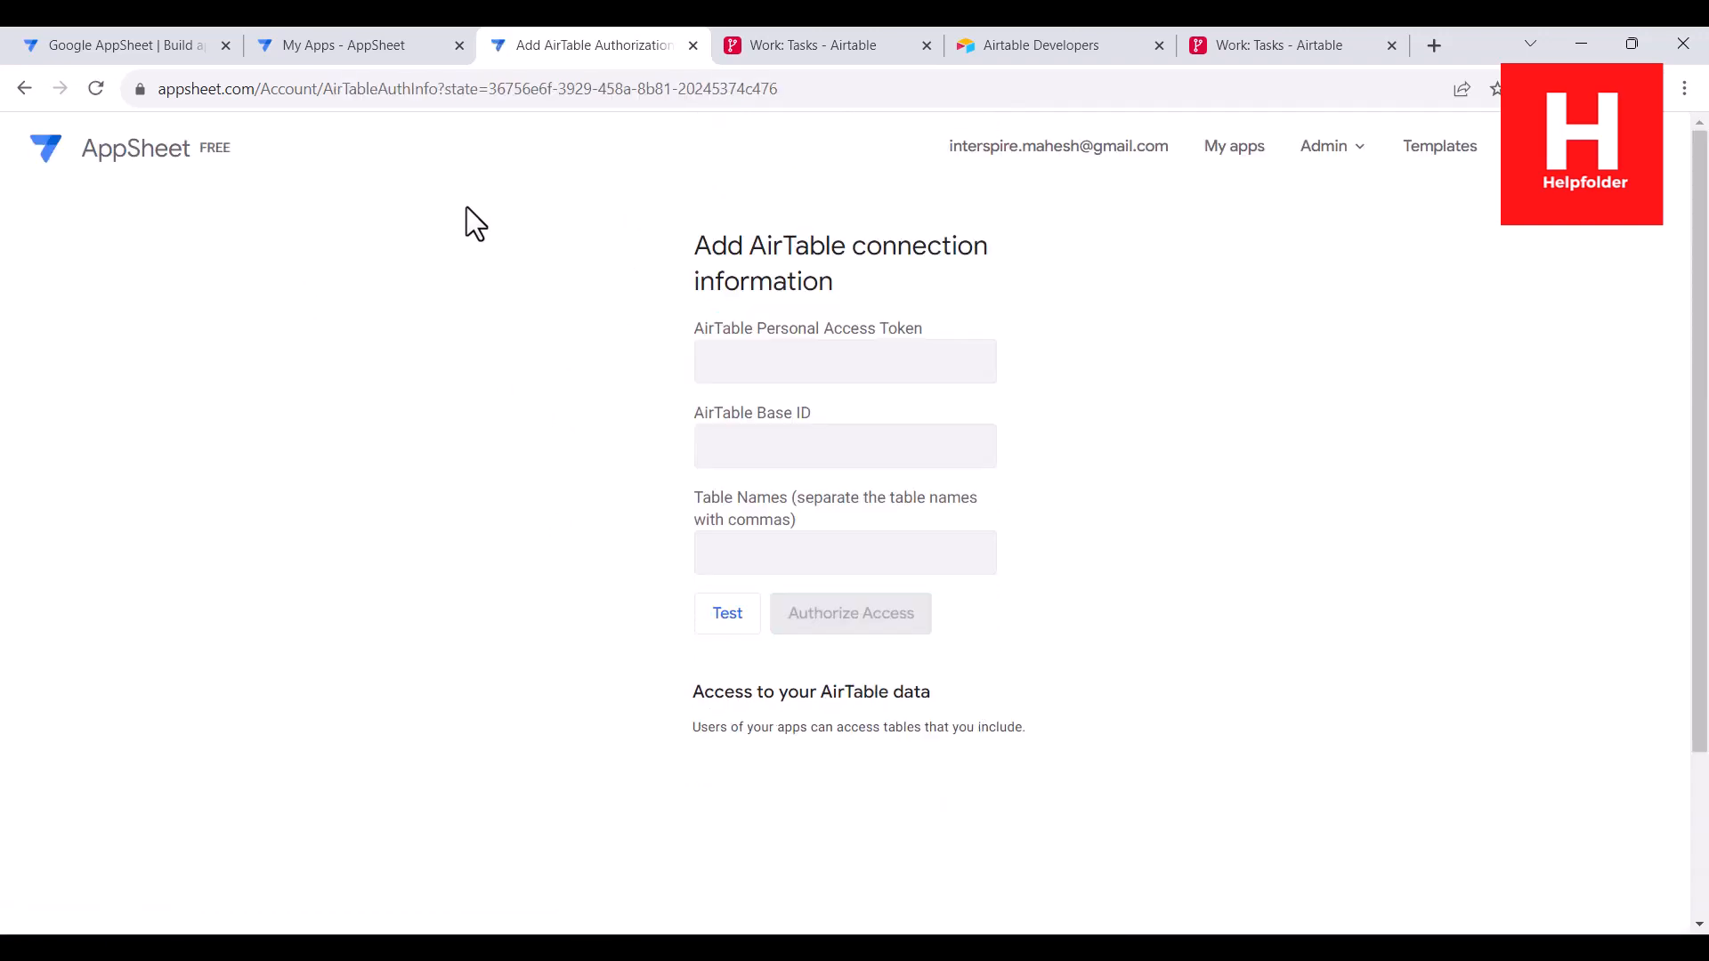
left_click_drag(710, 238, 888, 291)
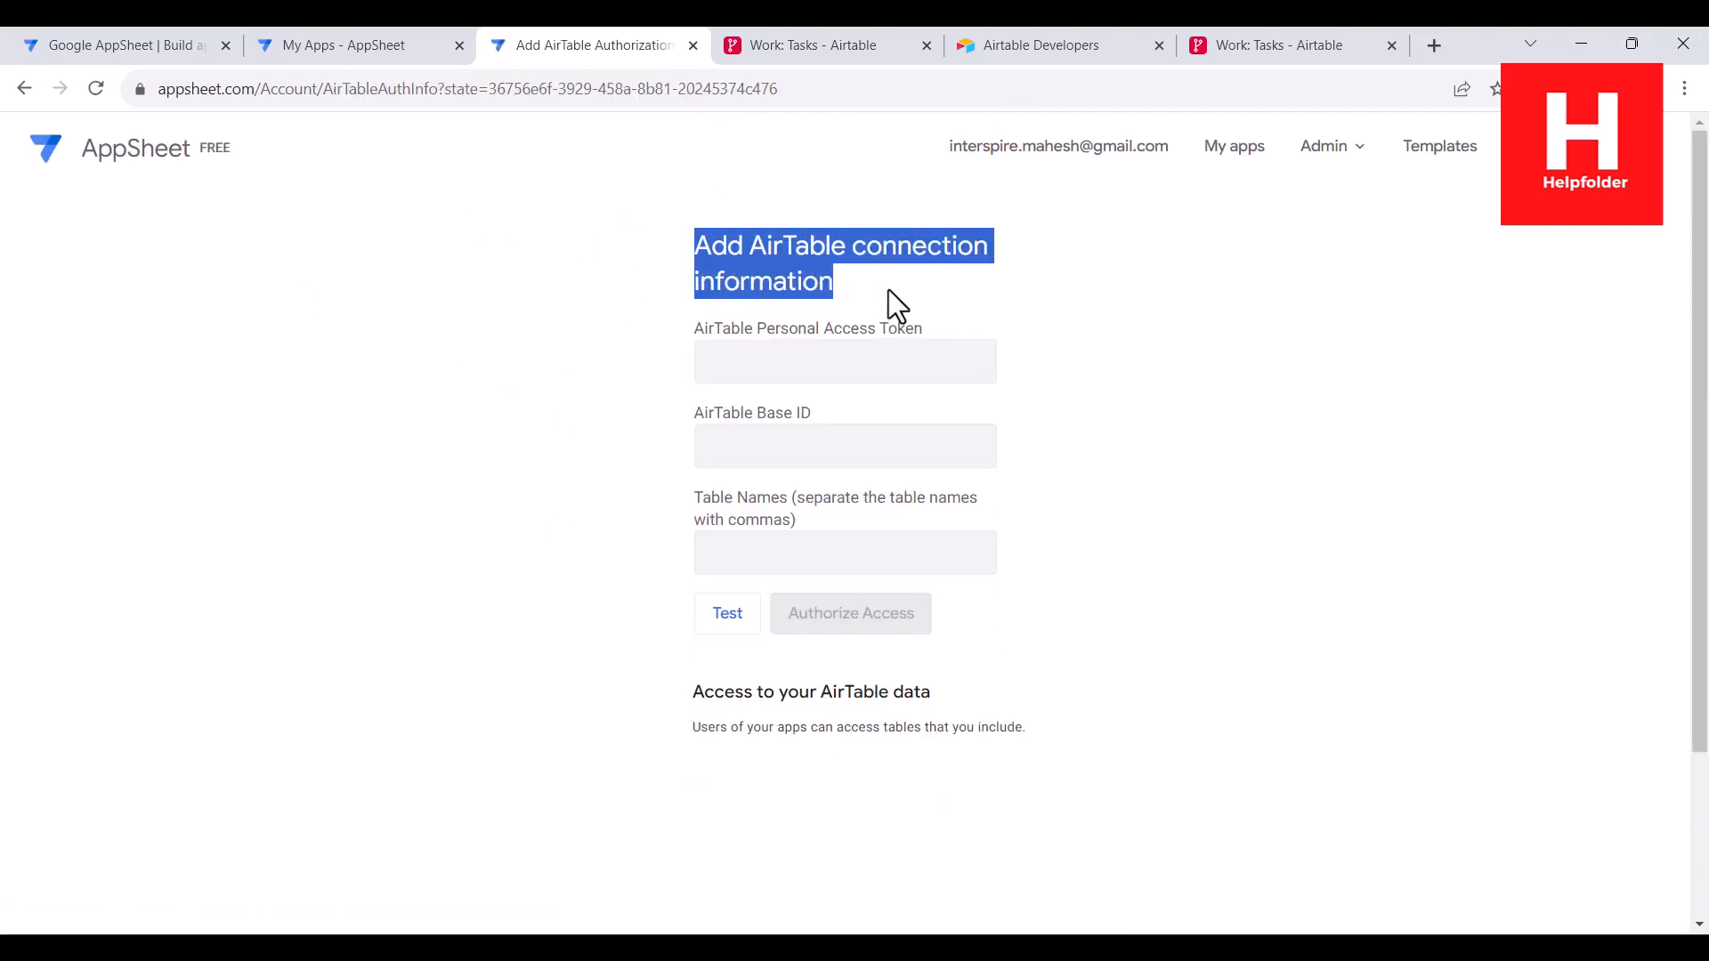
left_click(887, 290)
left_click_drag(736, 253, 883, 291)
left_click(884, 286)
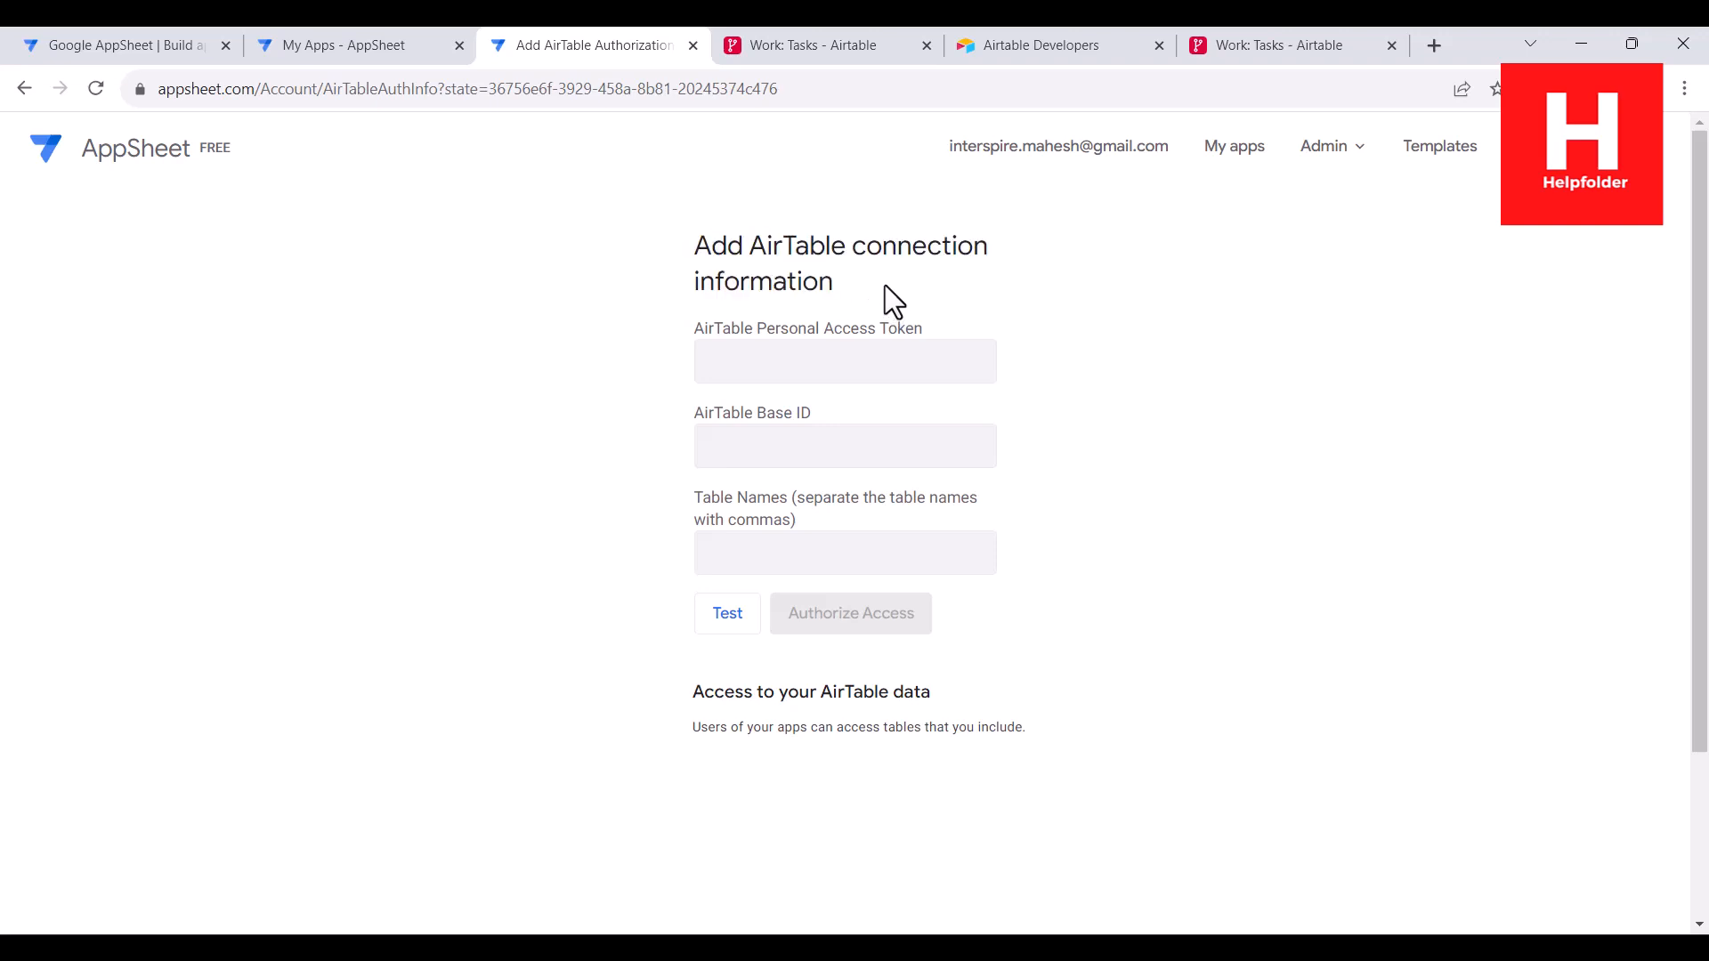
- Copy the Work base's ID from its Airtable web address and paste it as the AirTable Base ID in AppSheet
left_click(846, 368)
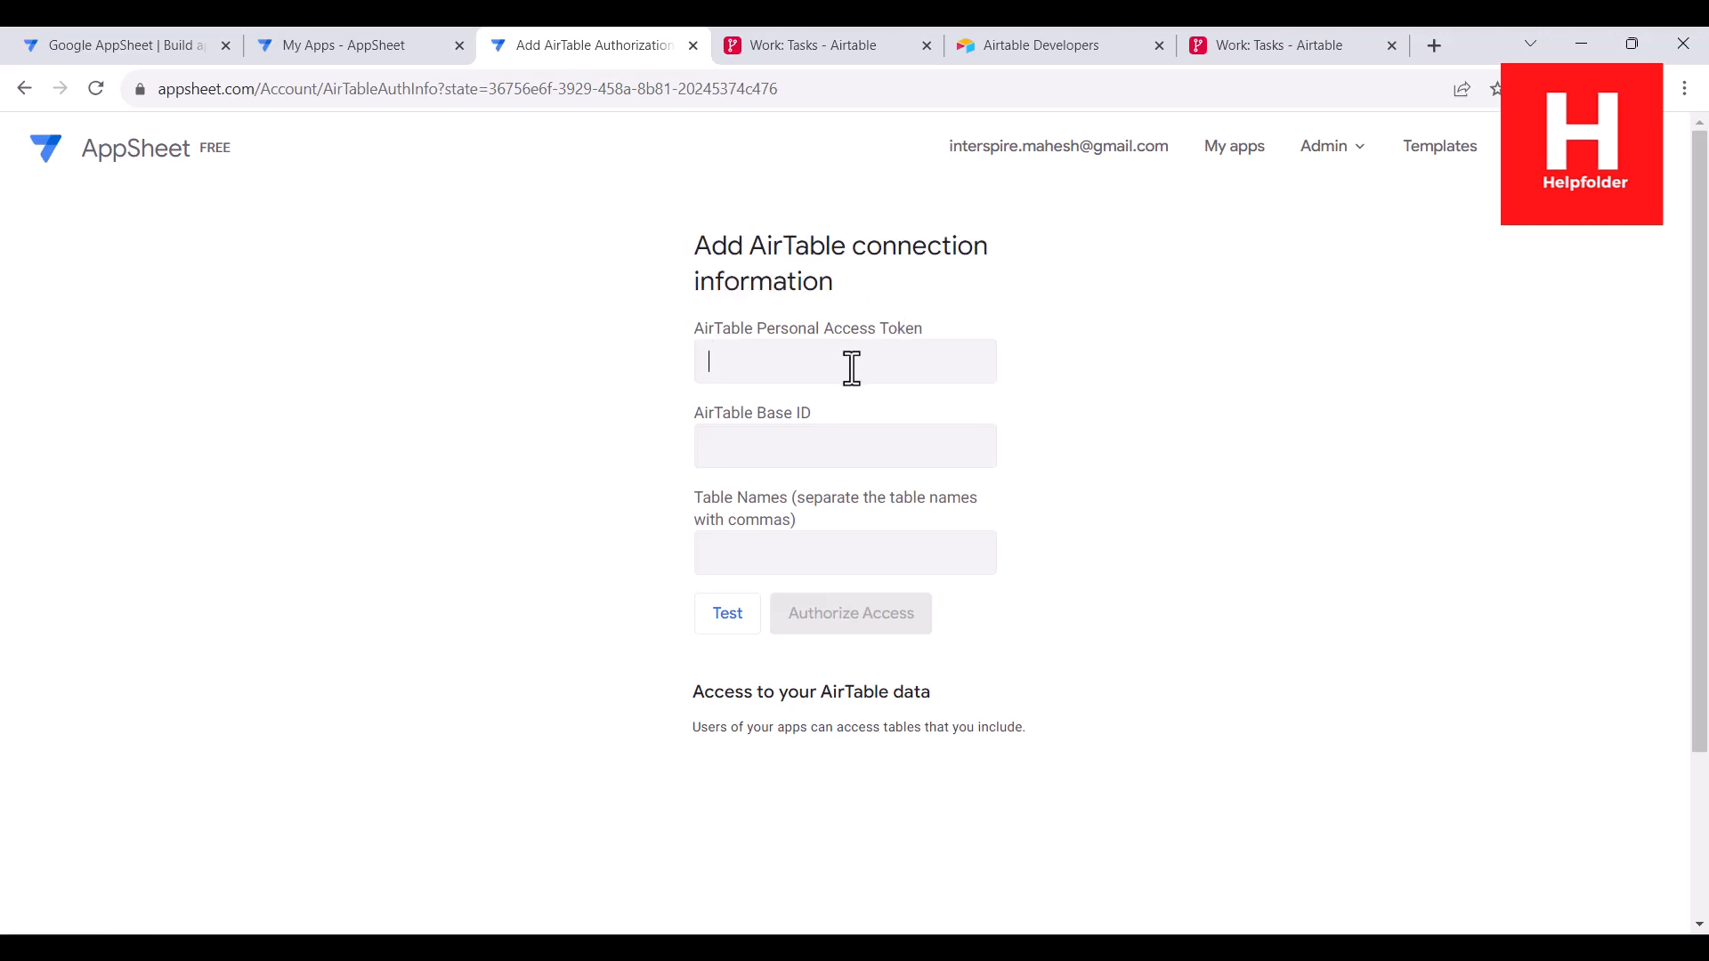
left_click(785, 447)
left_click(1220, 46)
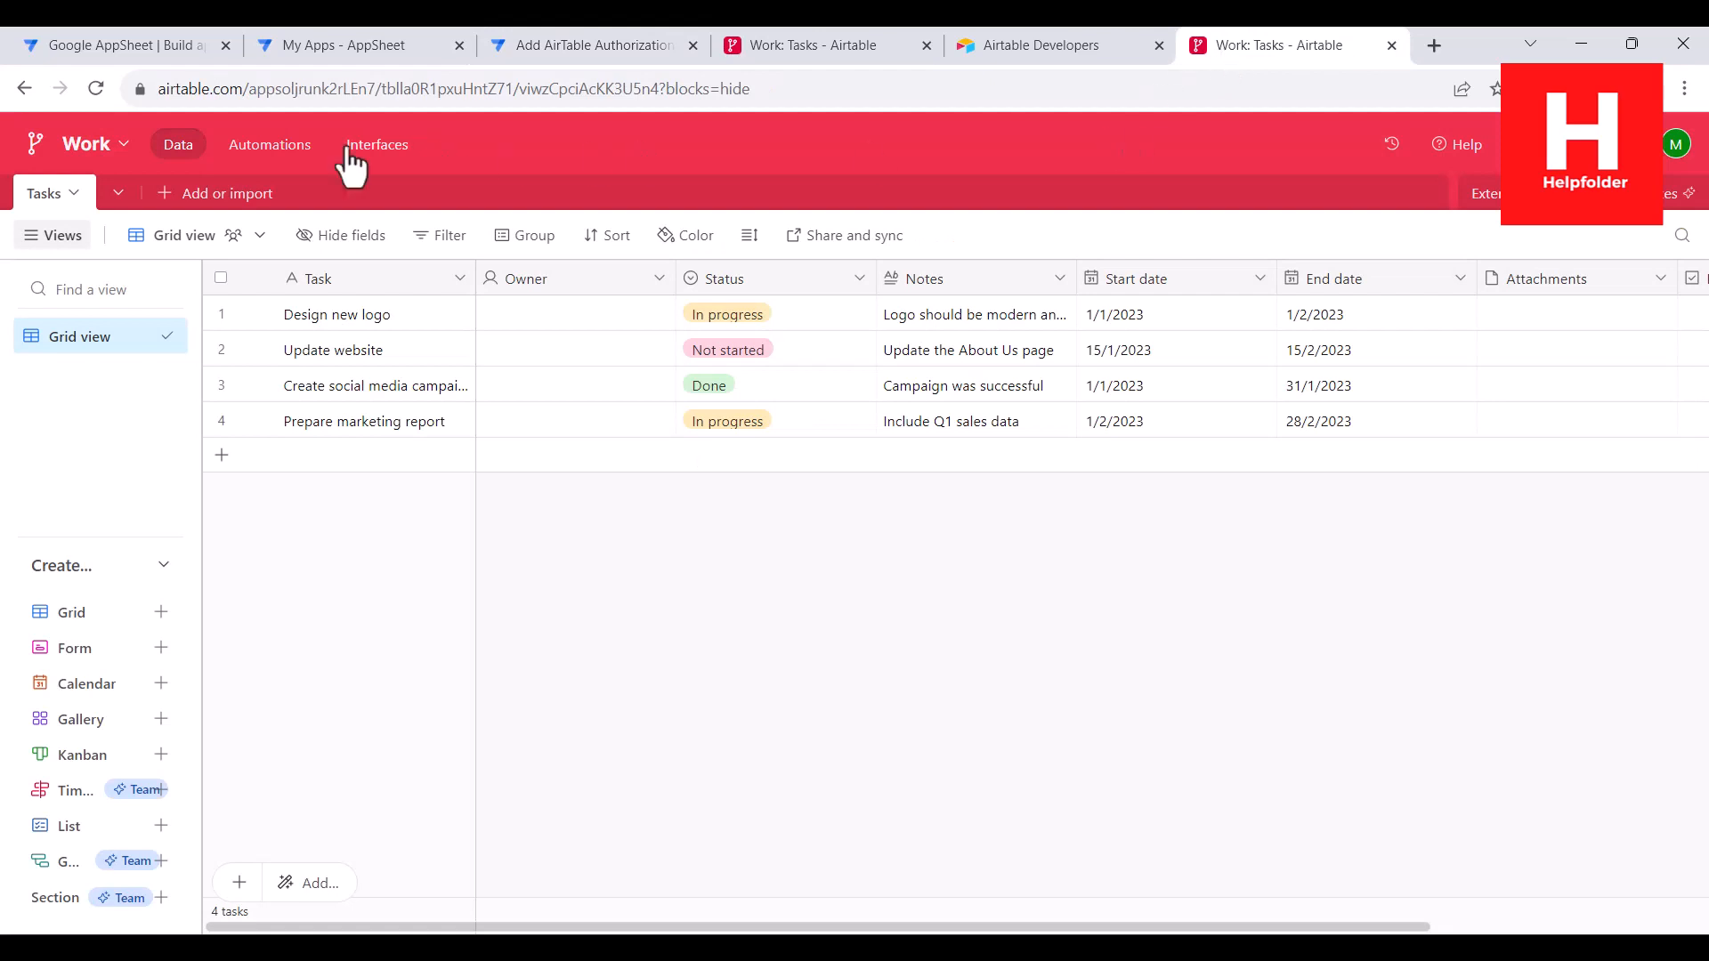
left_click(258, 93)
left_click_drag(258, 93, 387, 92)
key("ctrl+c")
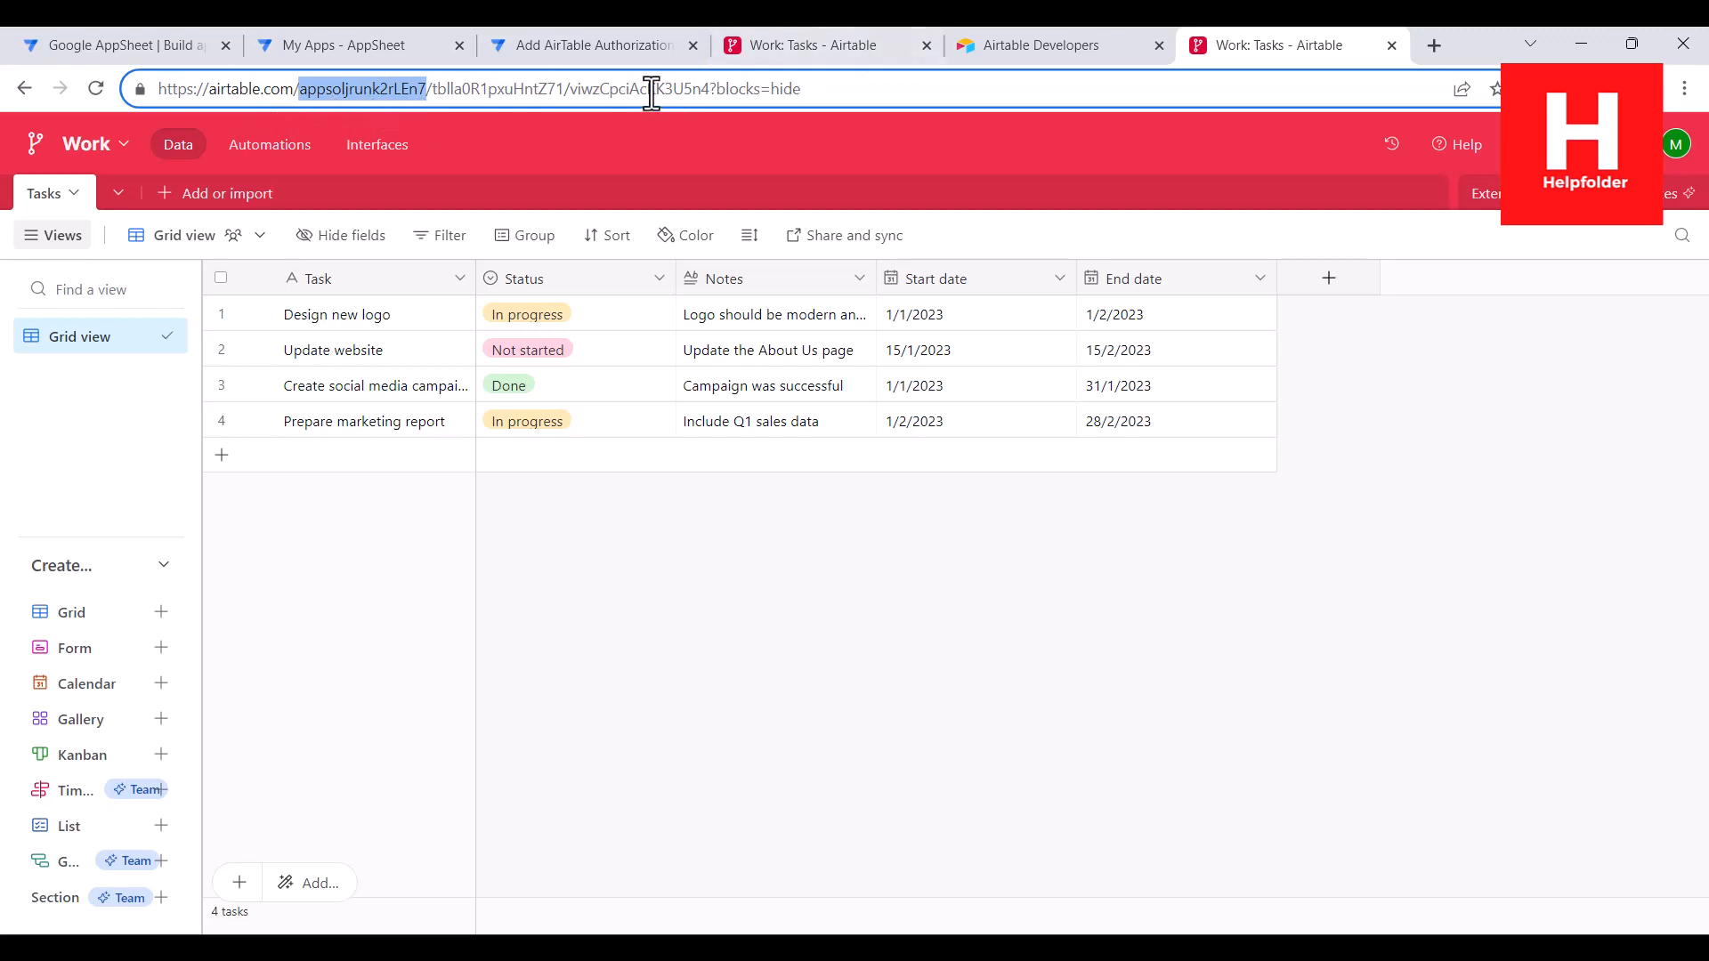
left_click(619, 54)
left_click(733, 455)
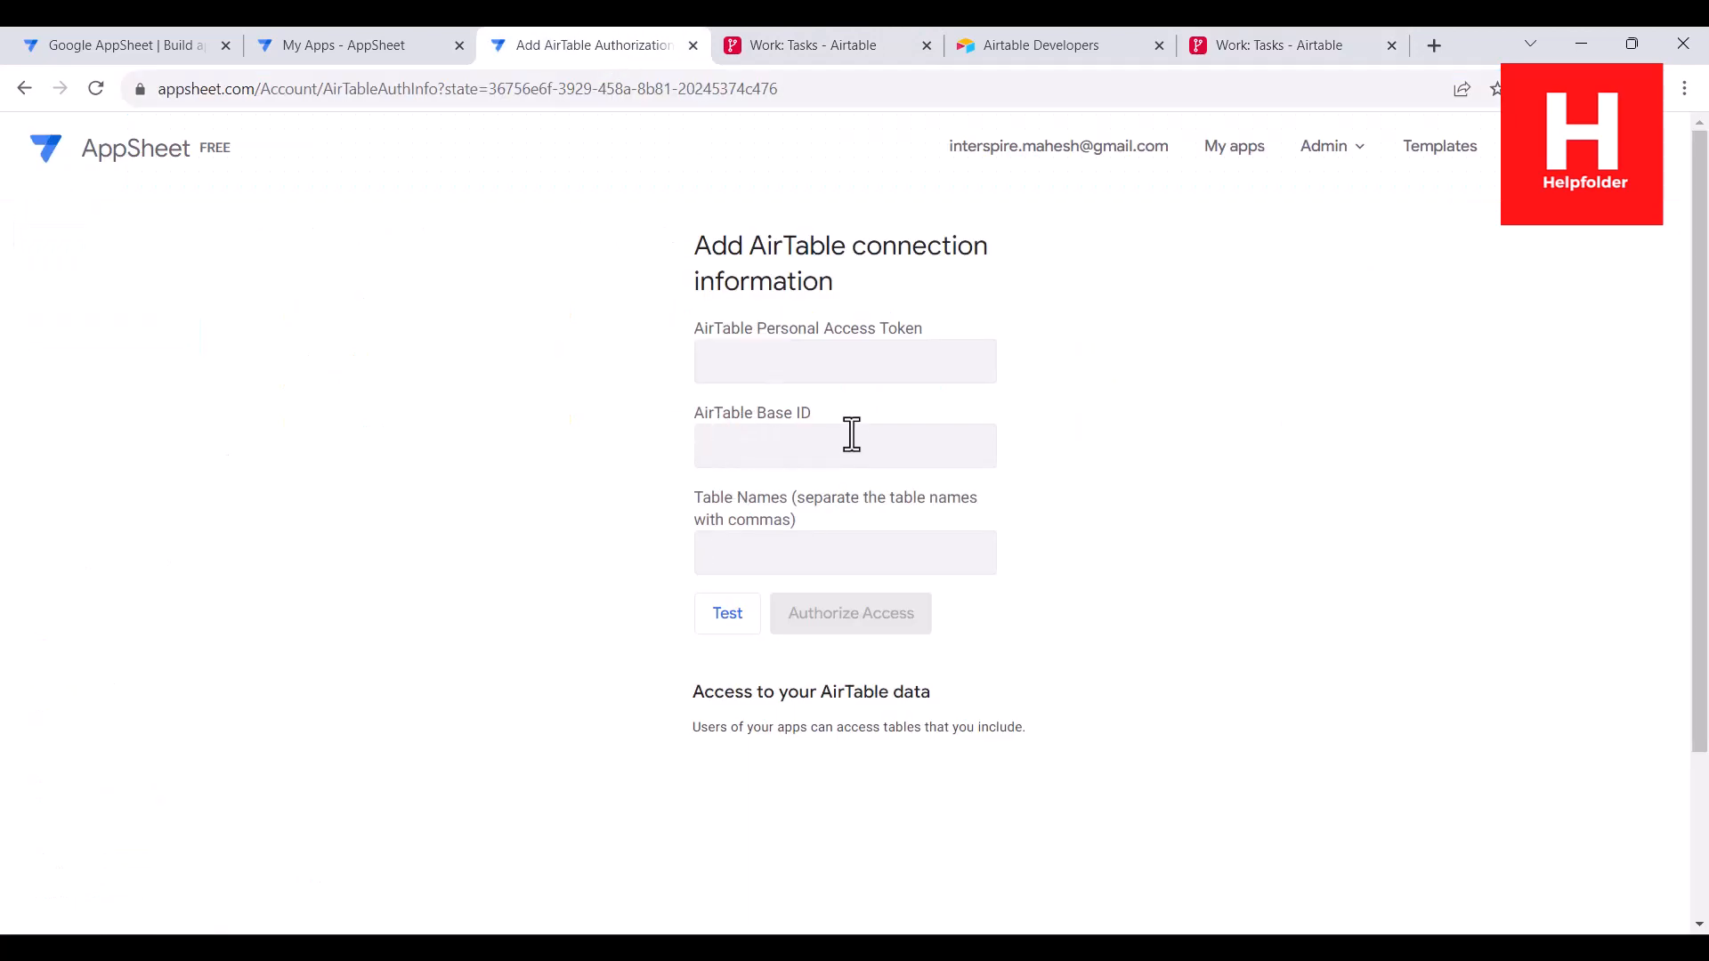
key("ctrl+v")
- Check the table's name in the Airtable base and enter Tasks as the table name for the connection
left_click(1300, 46)
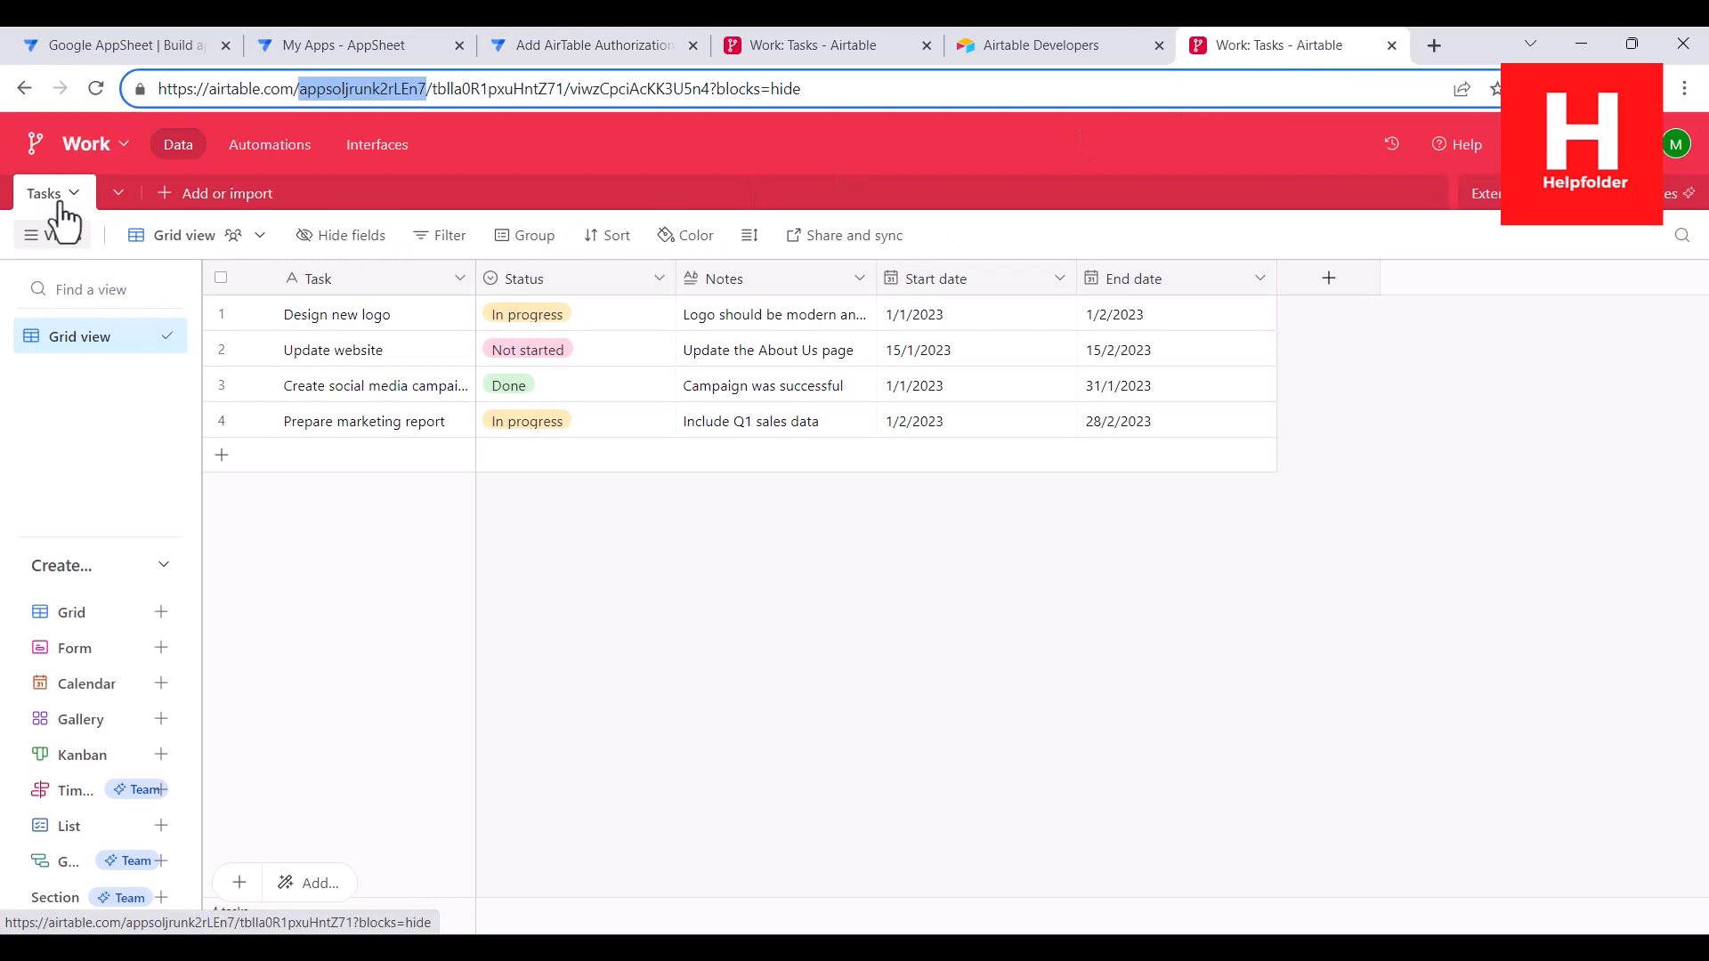
left_click(547, 50)
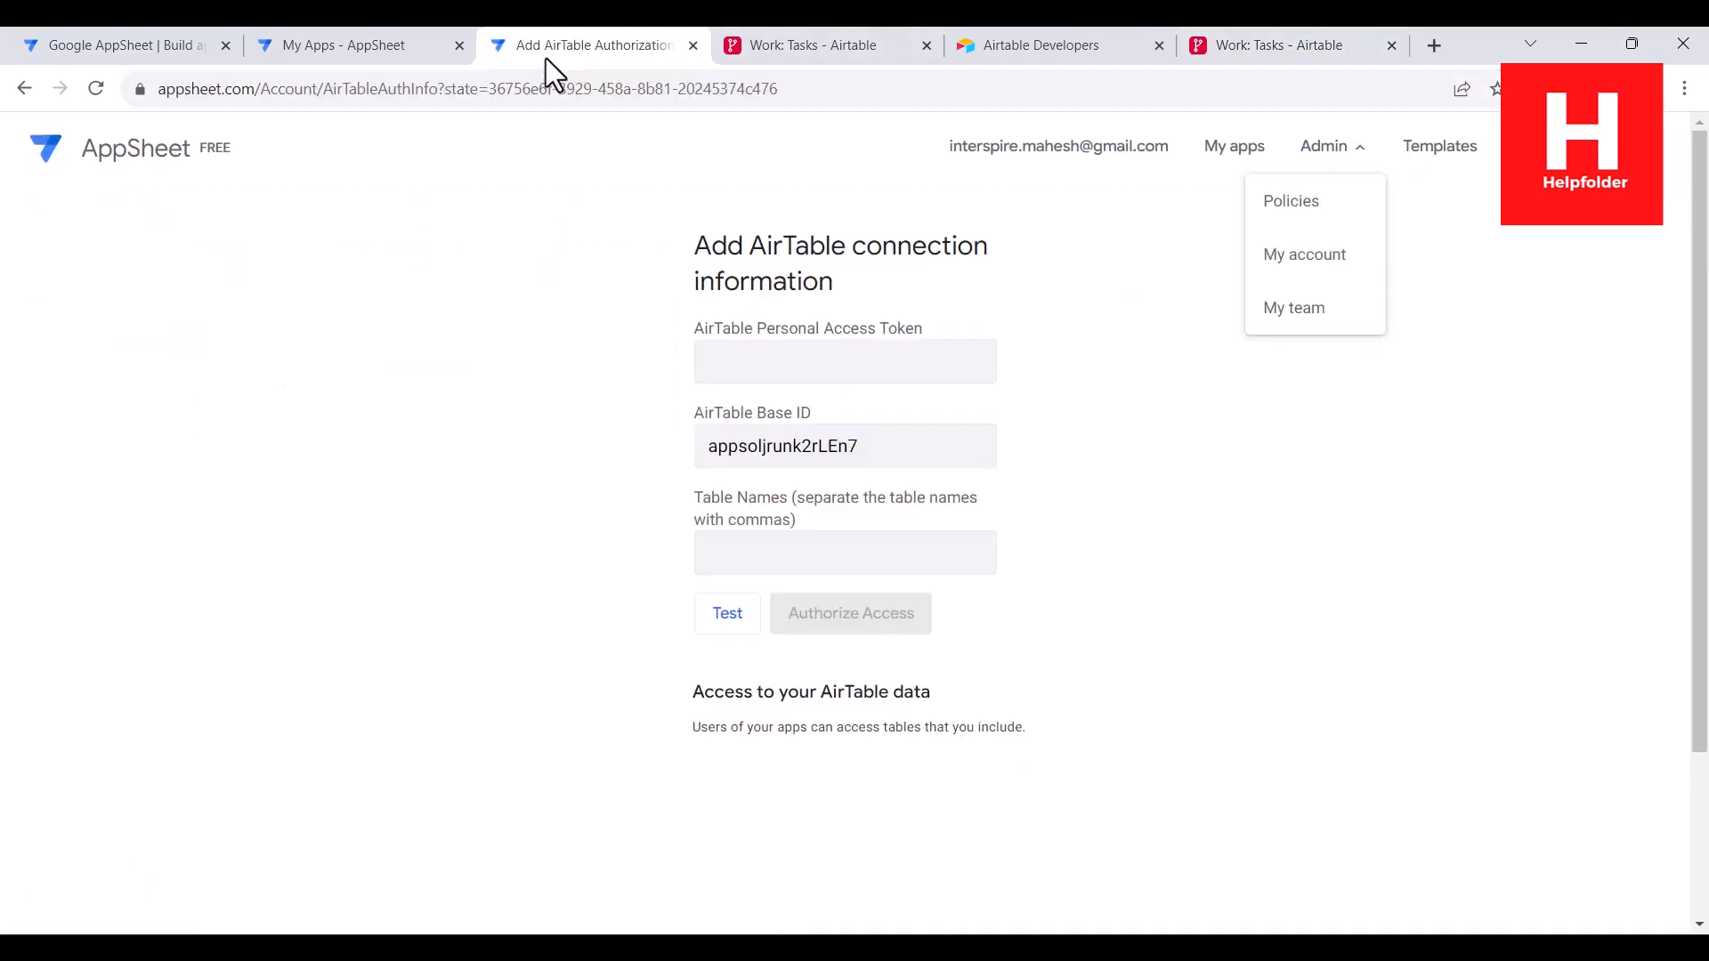
left_click(736, 551)
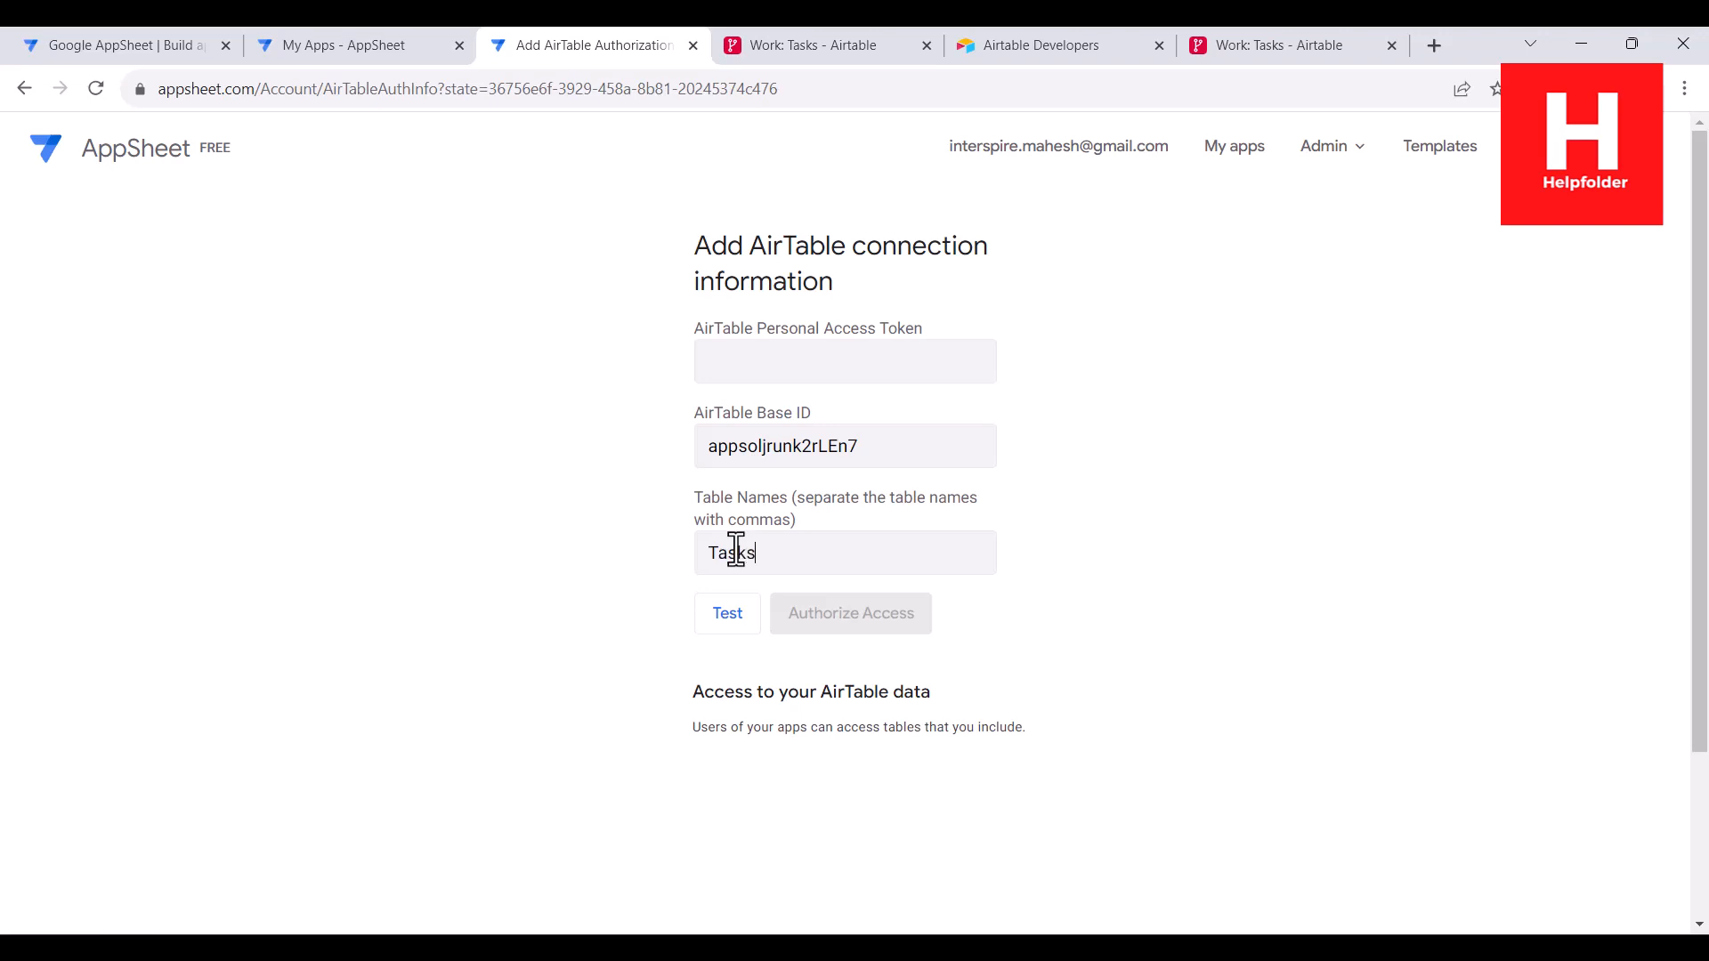
left_click(738, 367)
left_click(999, 62)
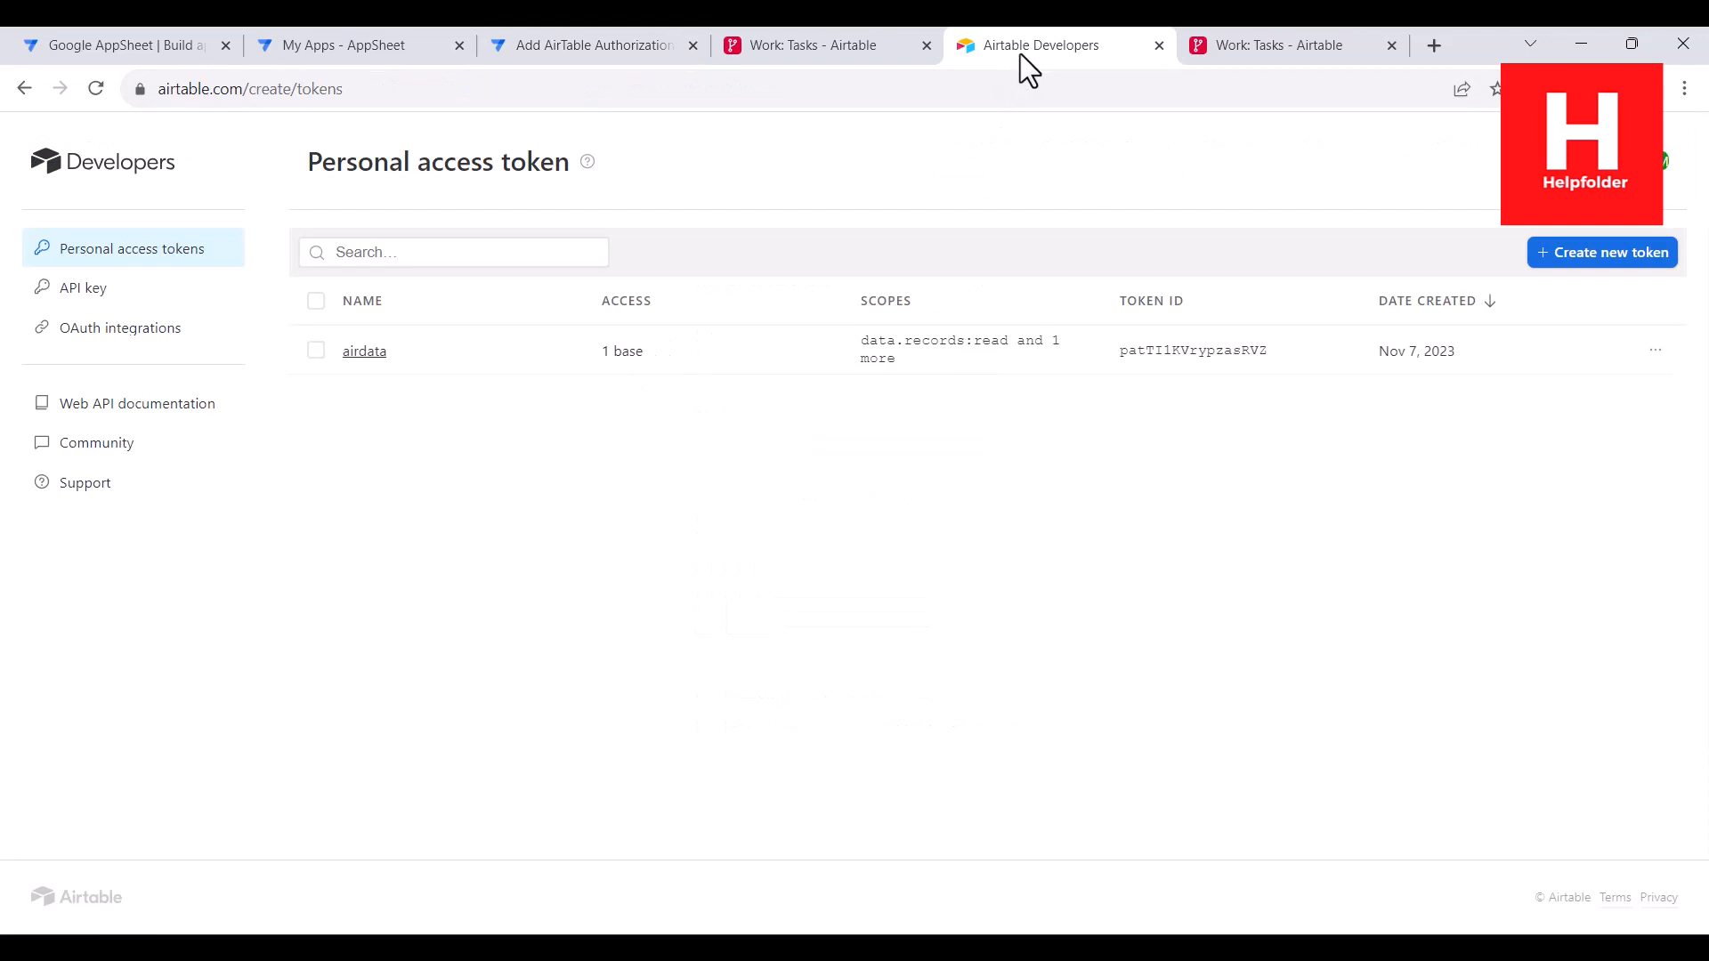
left_click(847, 50)
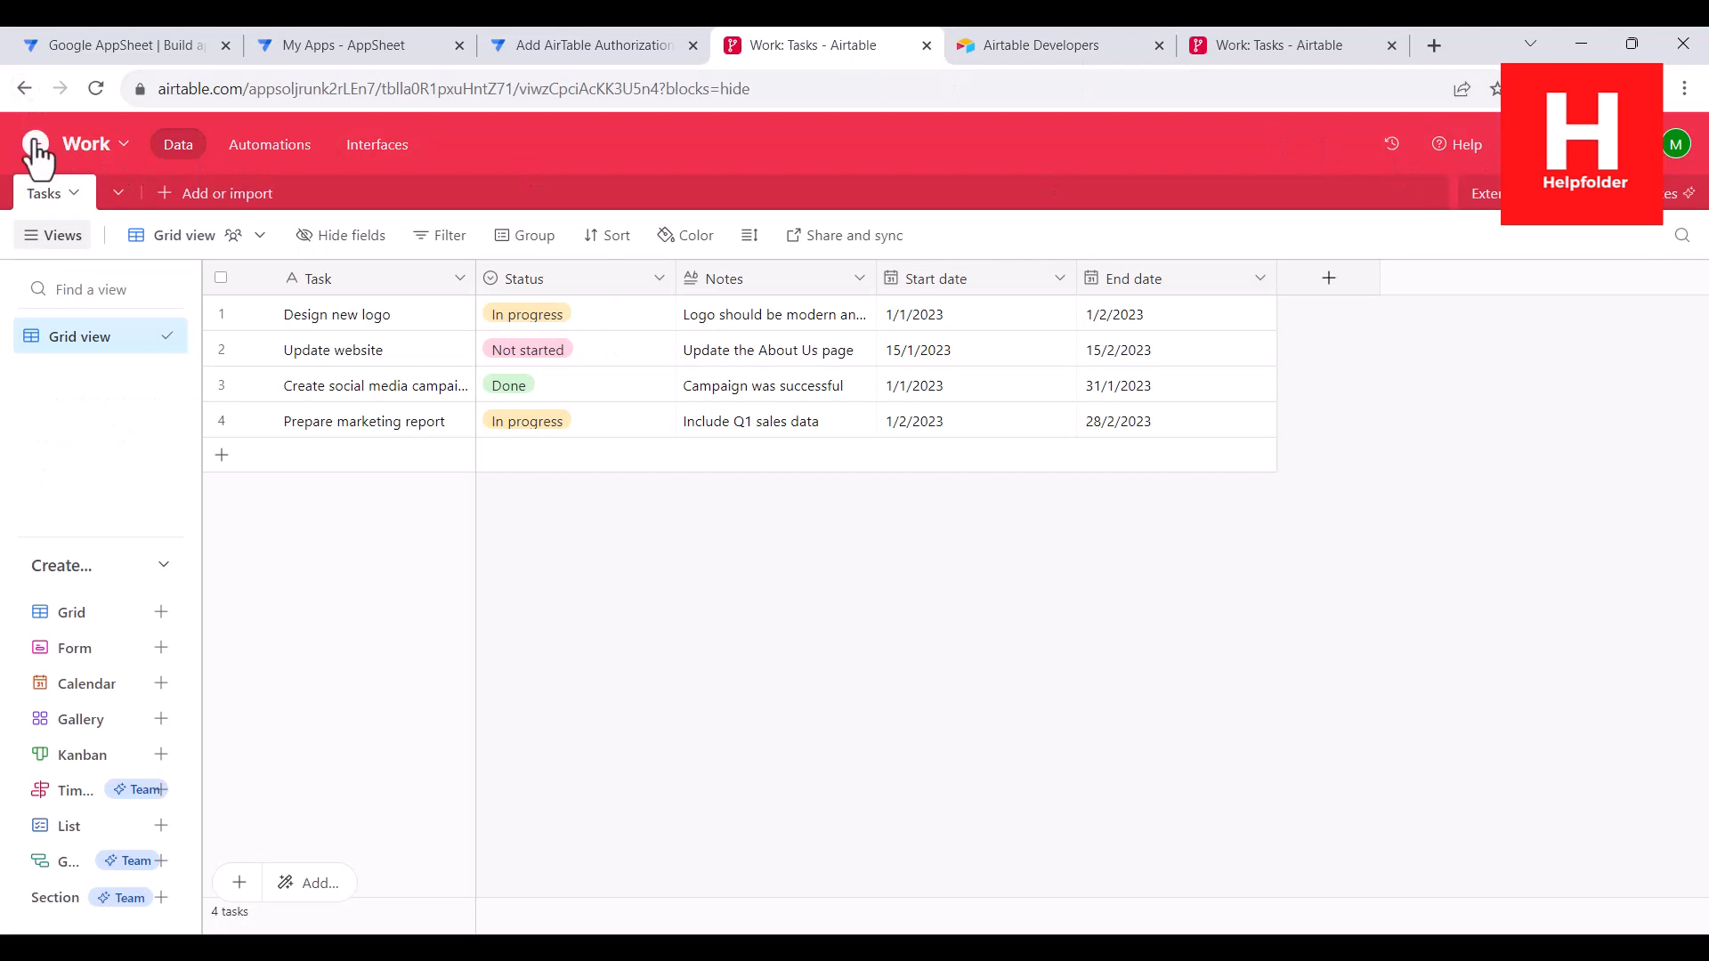
left_click(1678, 147)
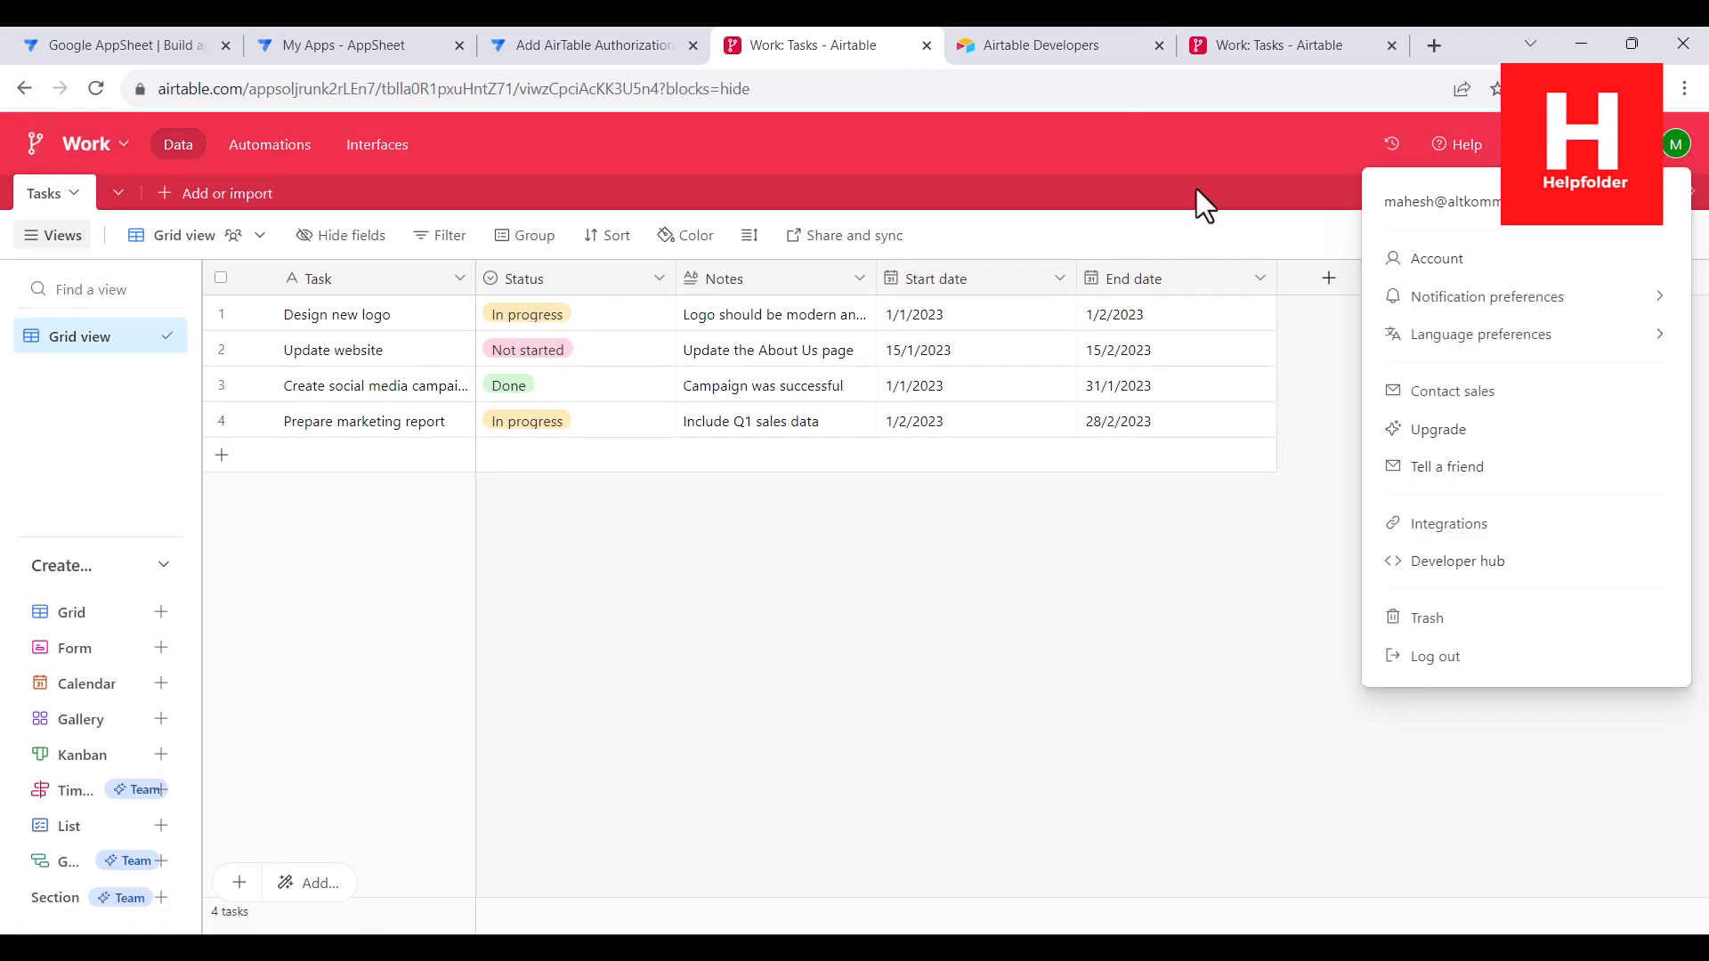
left_click(1228, 40)
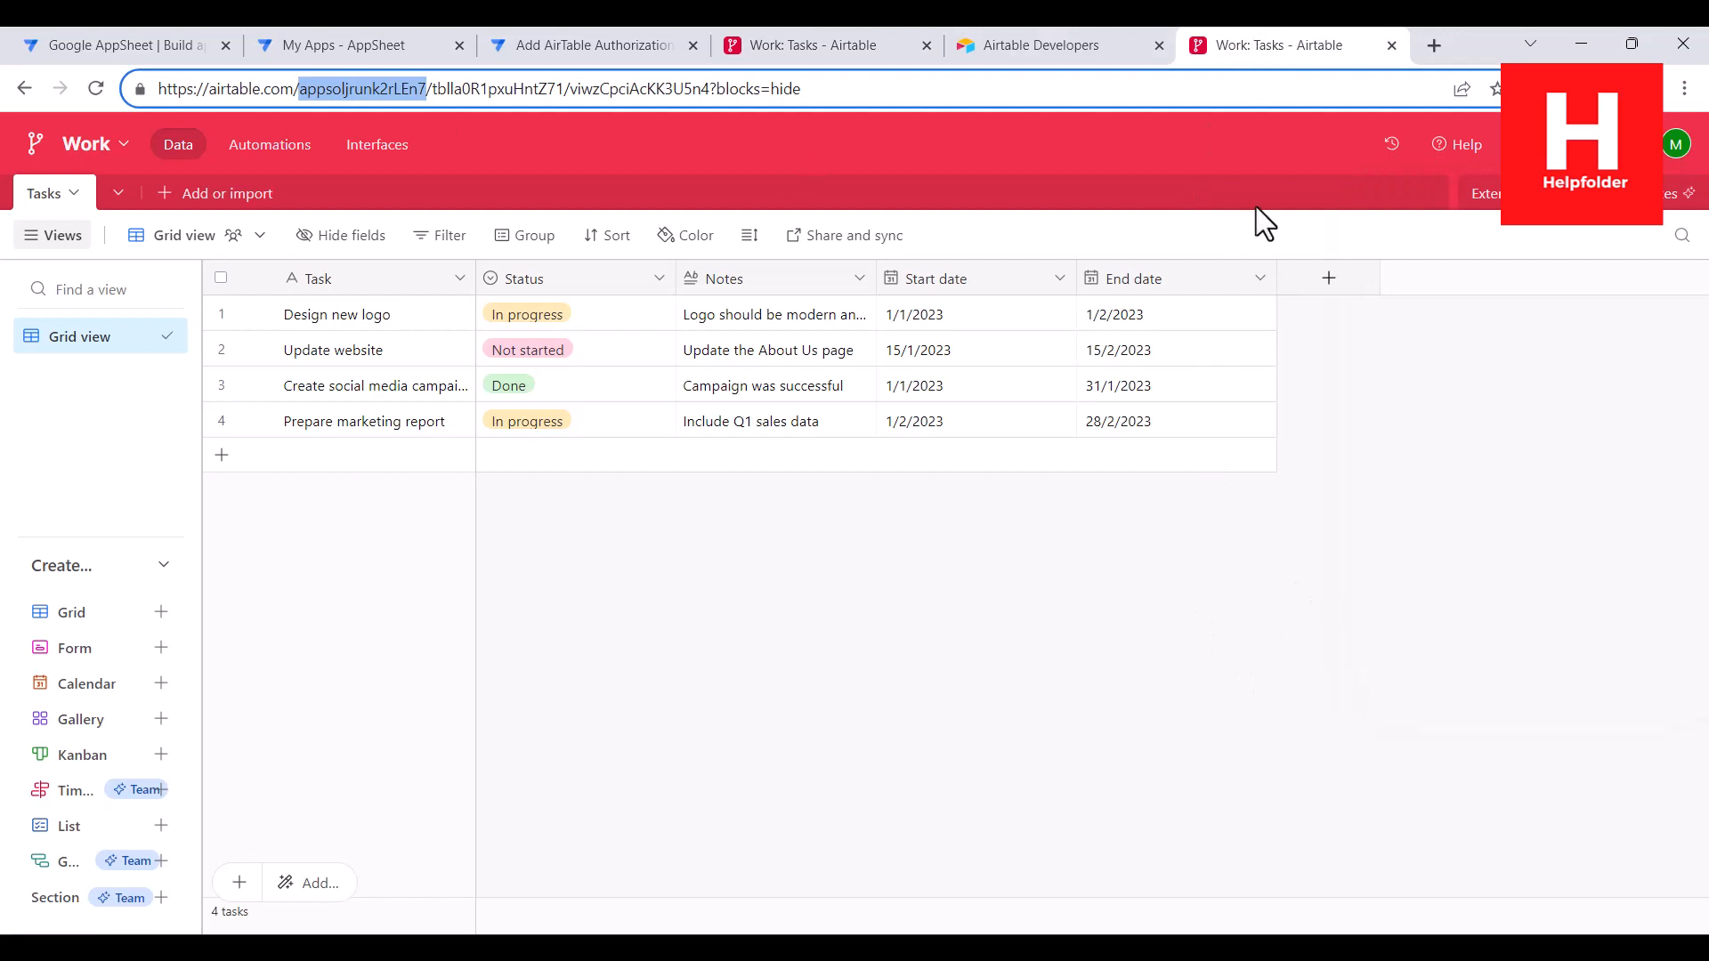
left_click(819, 43)
left_click(34, 147)
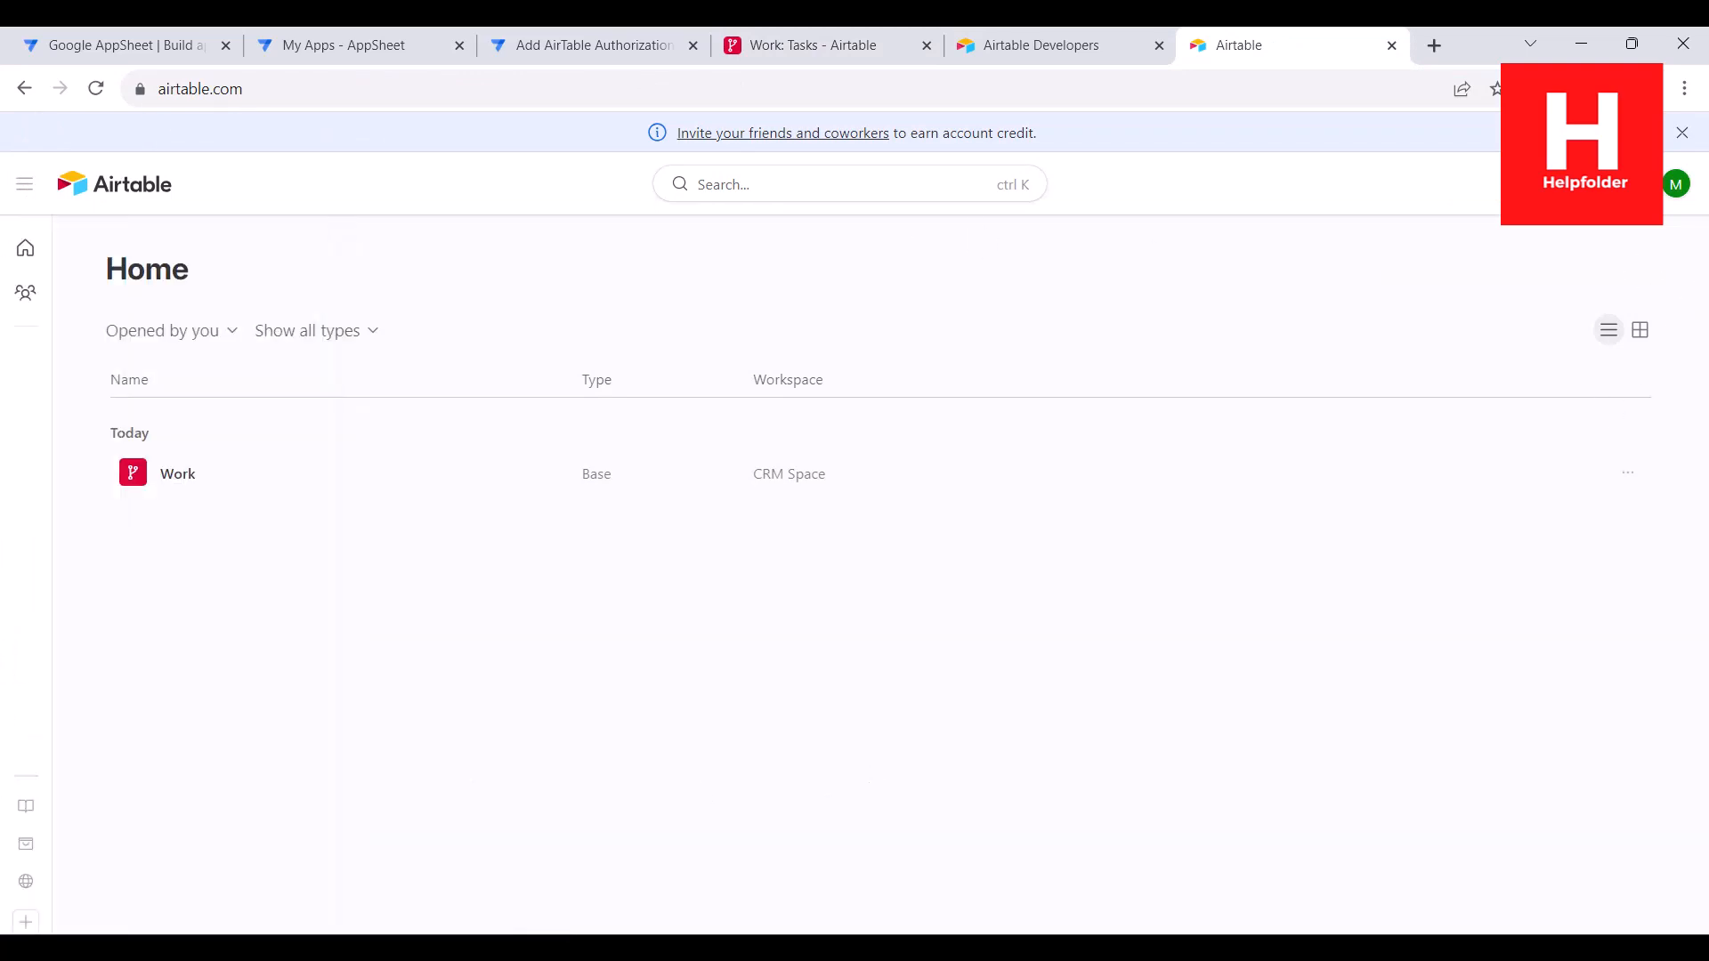
mouse_move(42, 908)
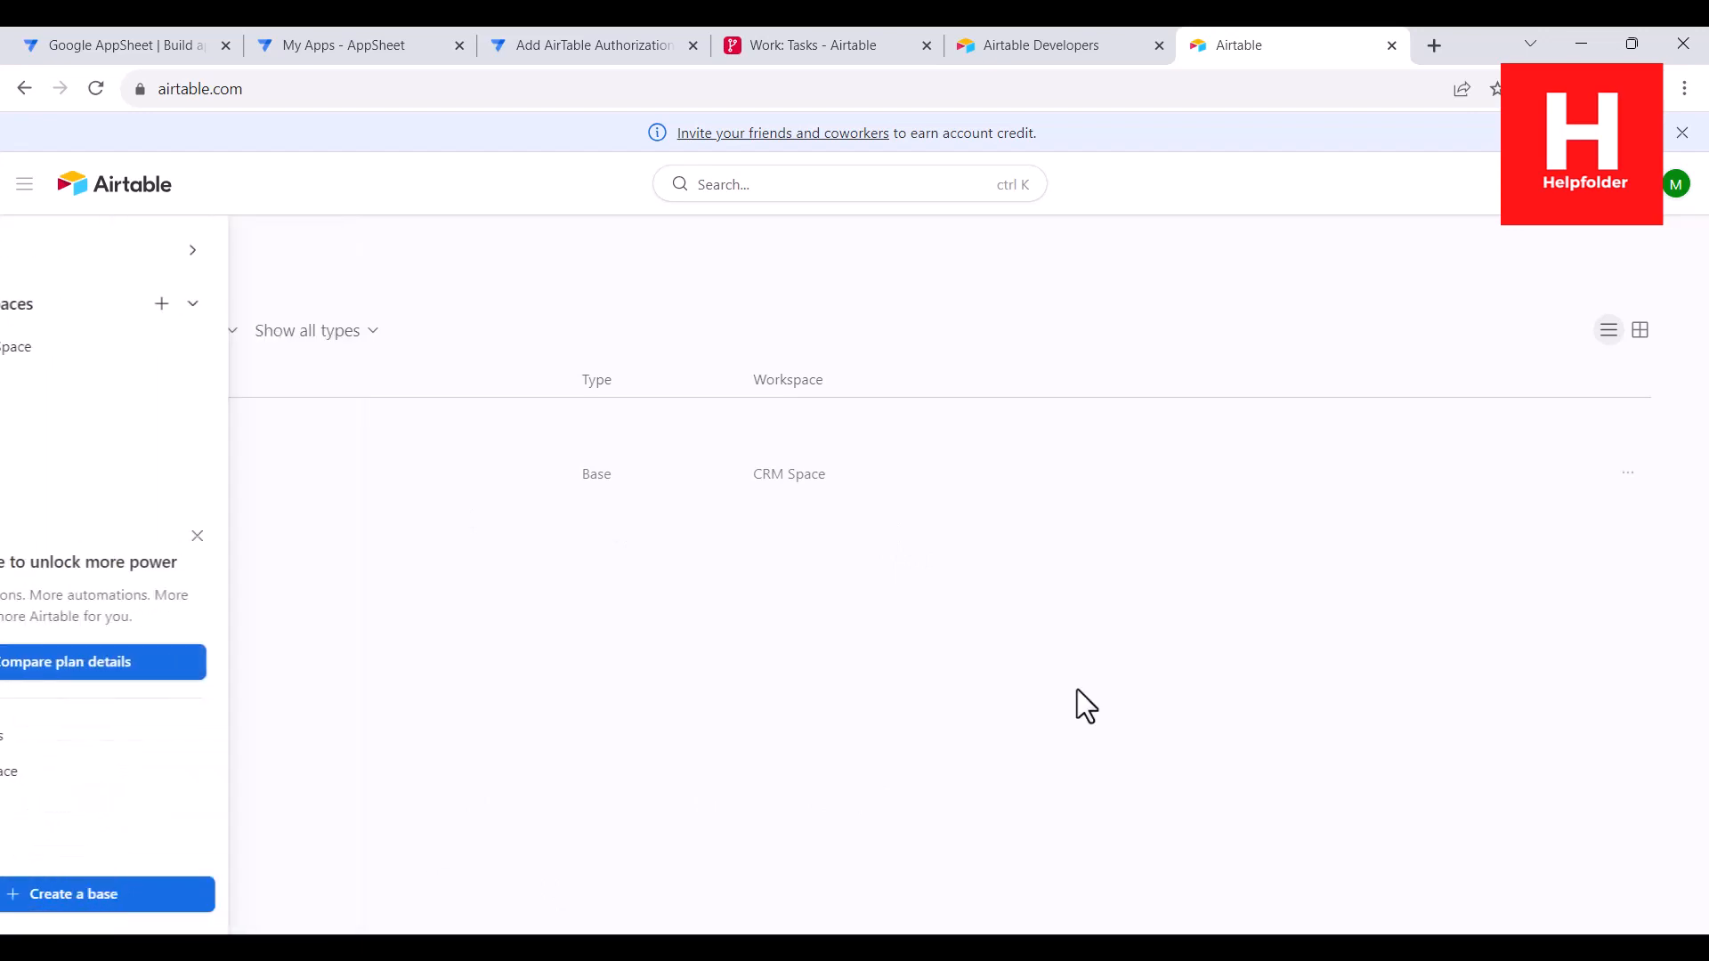
left_click(1678, 185)
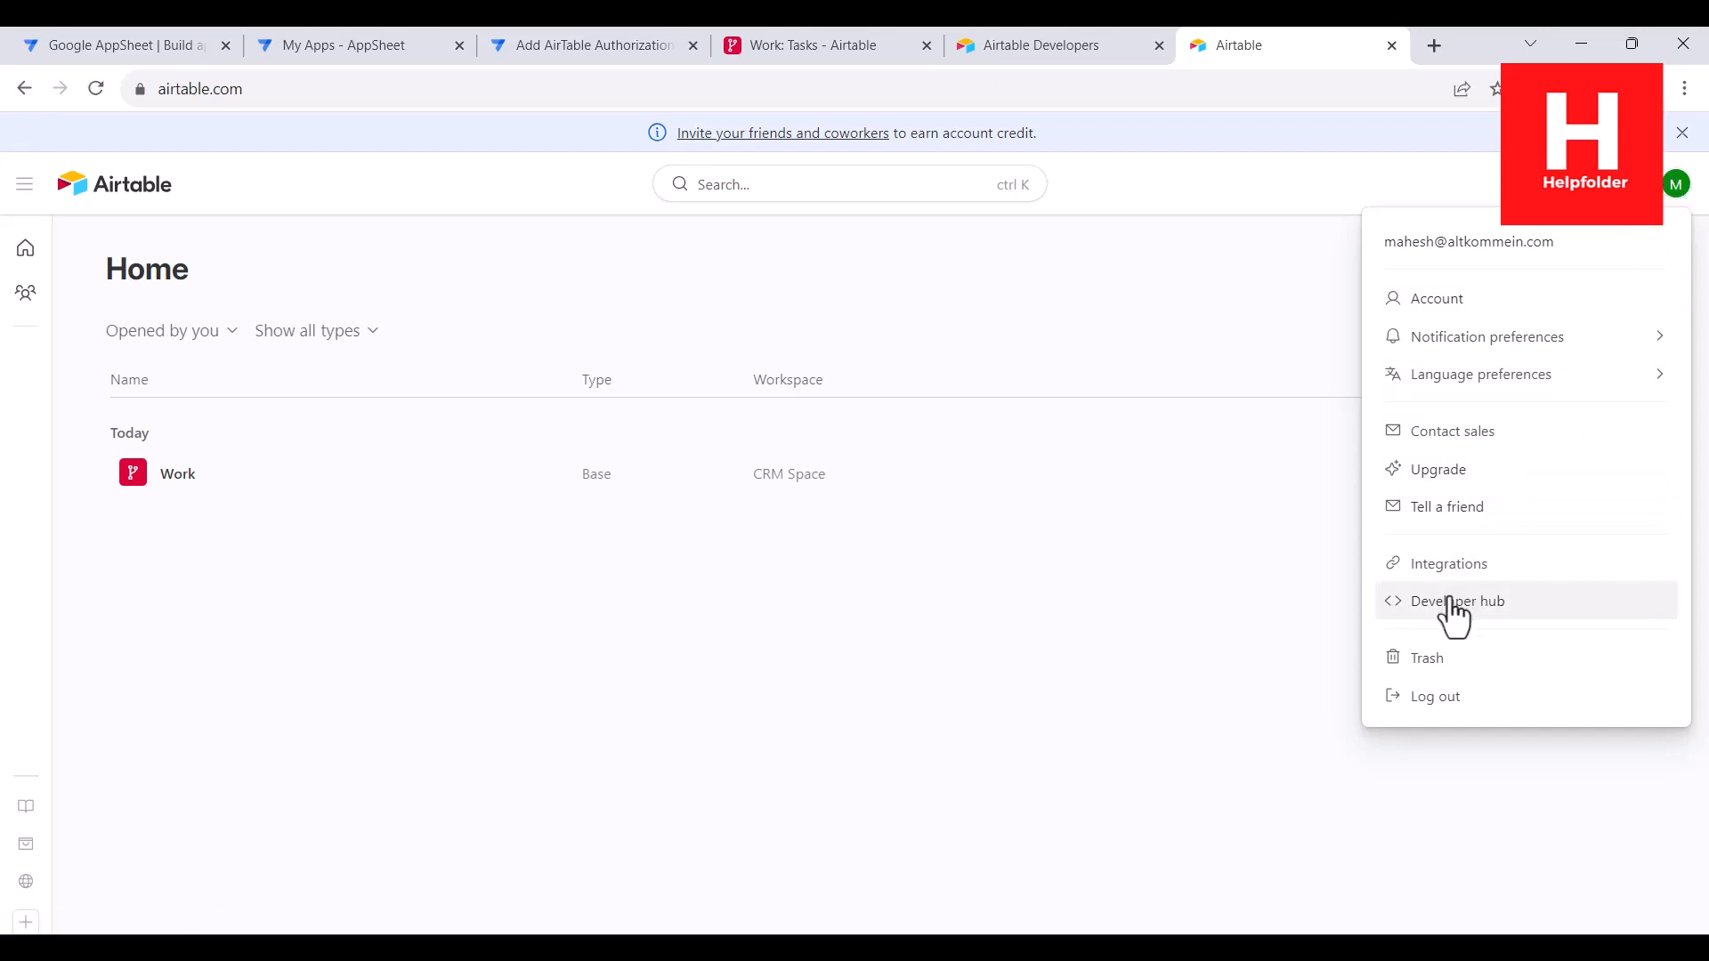
left_click(1034, 40)
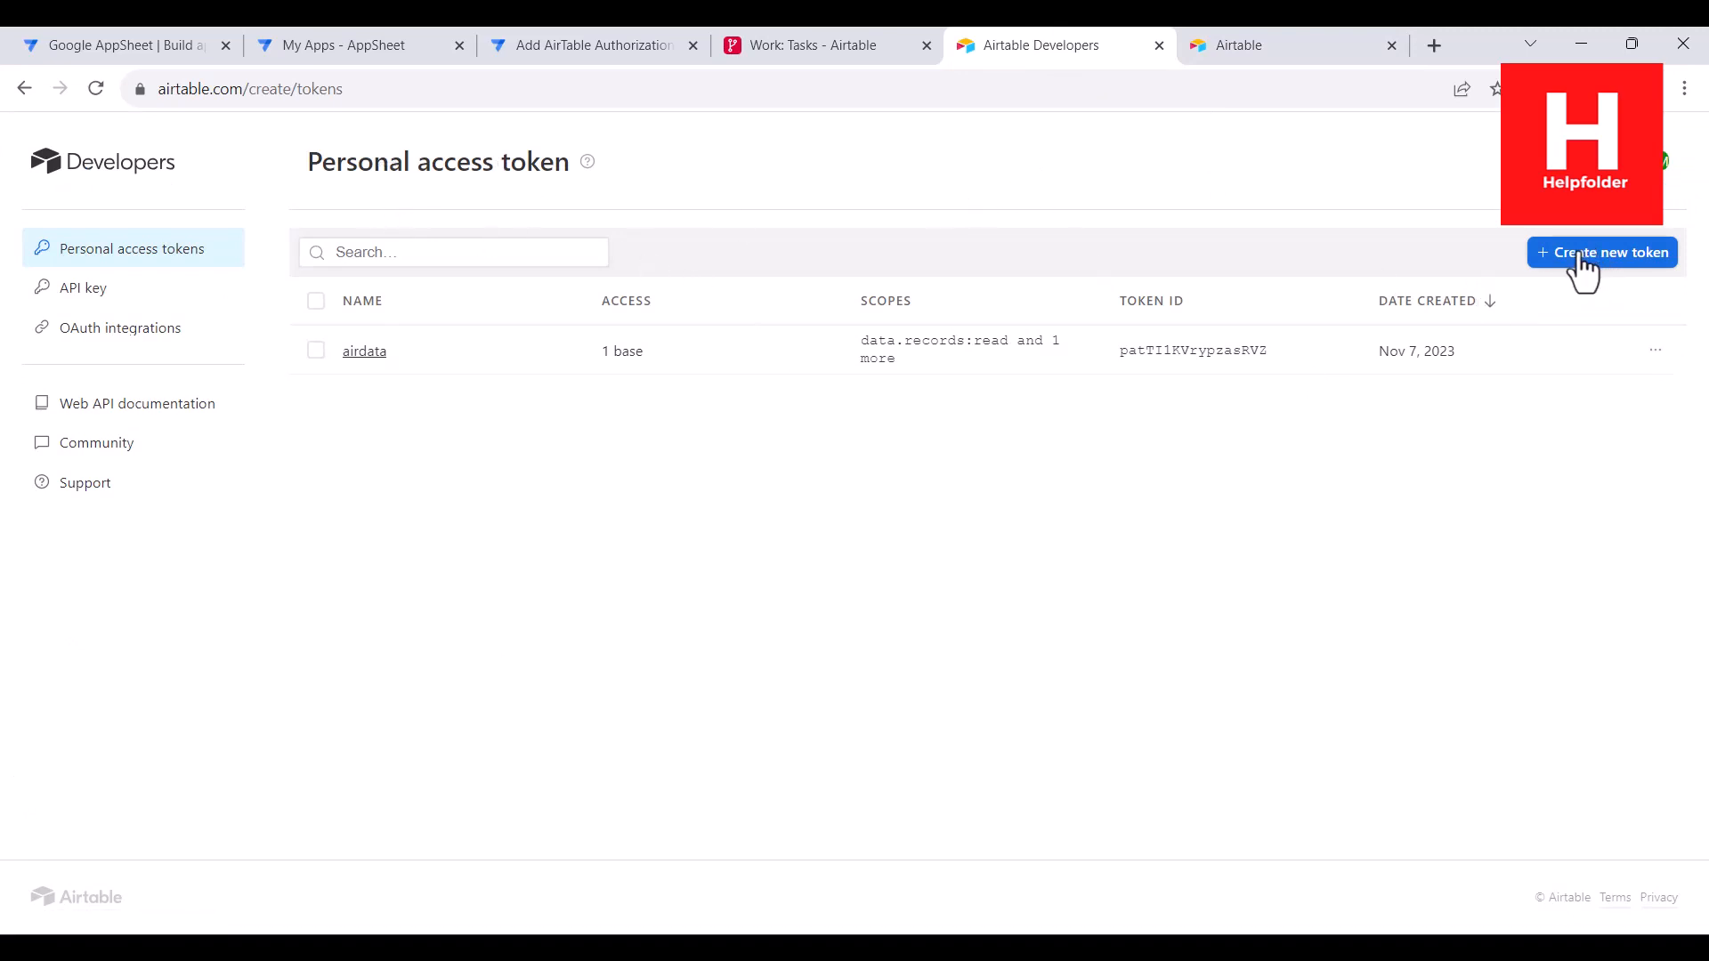
- Start a new Airtable personal access token and look through the bases and scopes that can be granted to it
left_click(1598, 258)
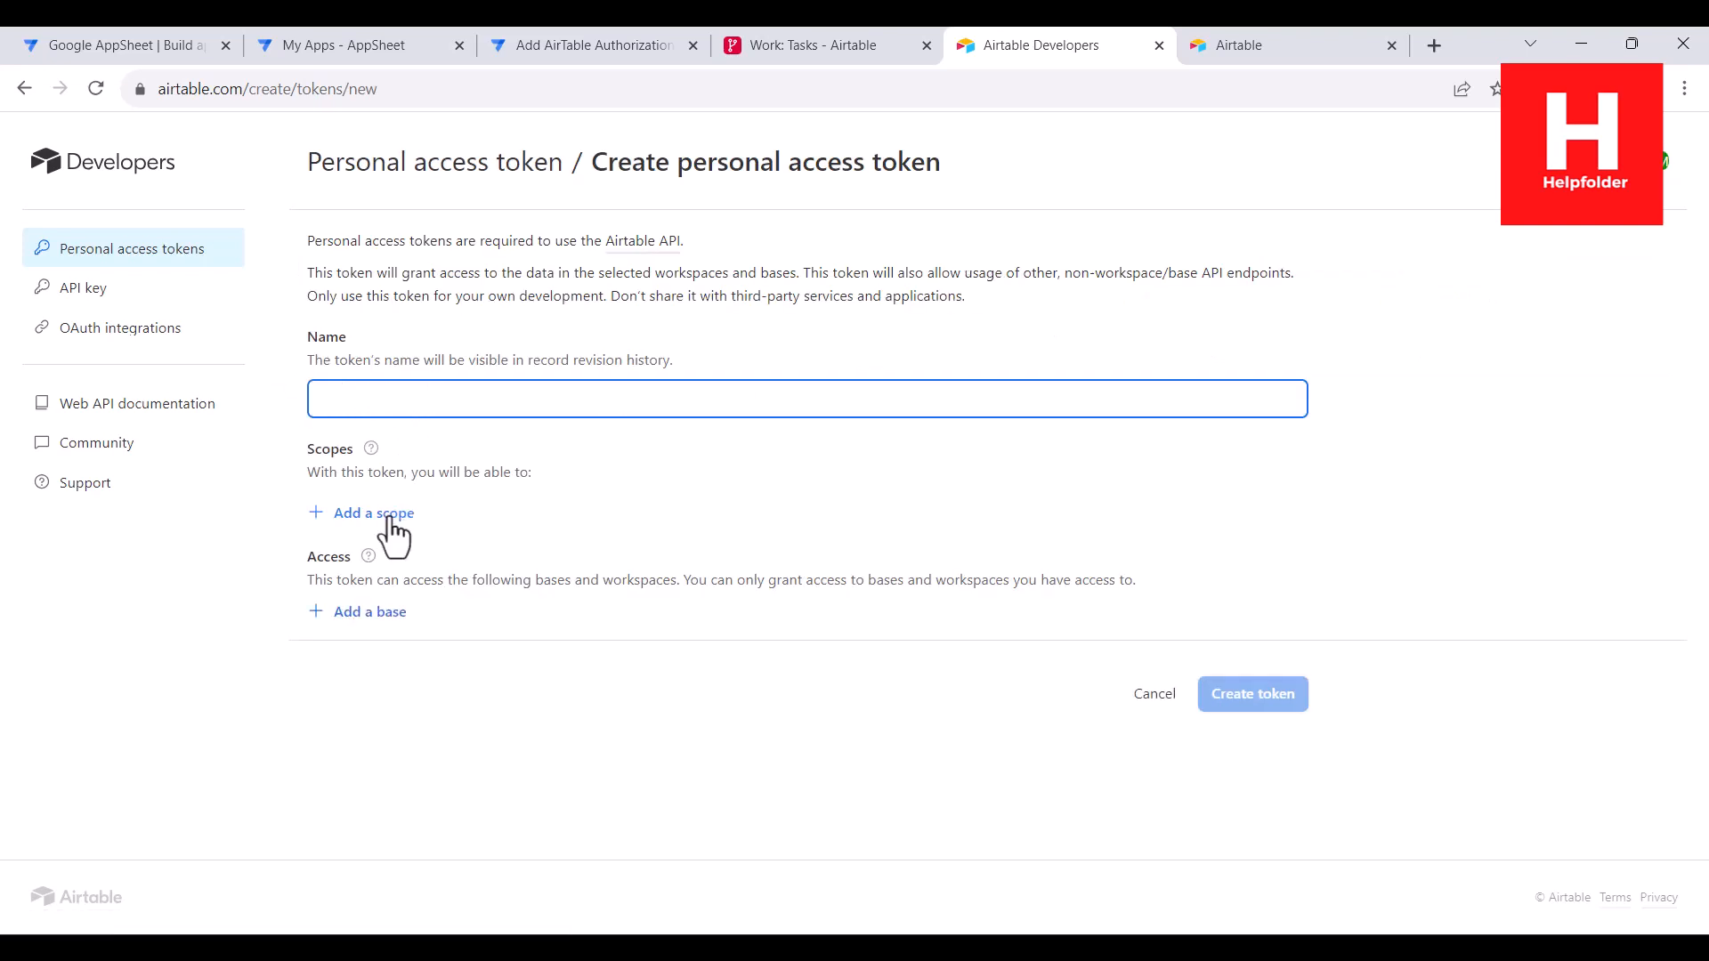
left_click(382, 623)
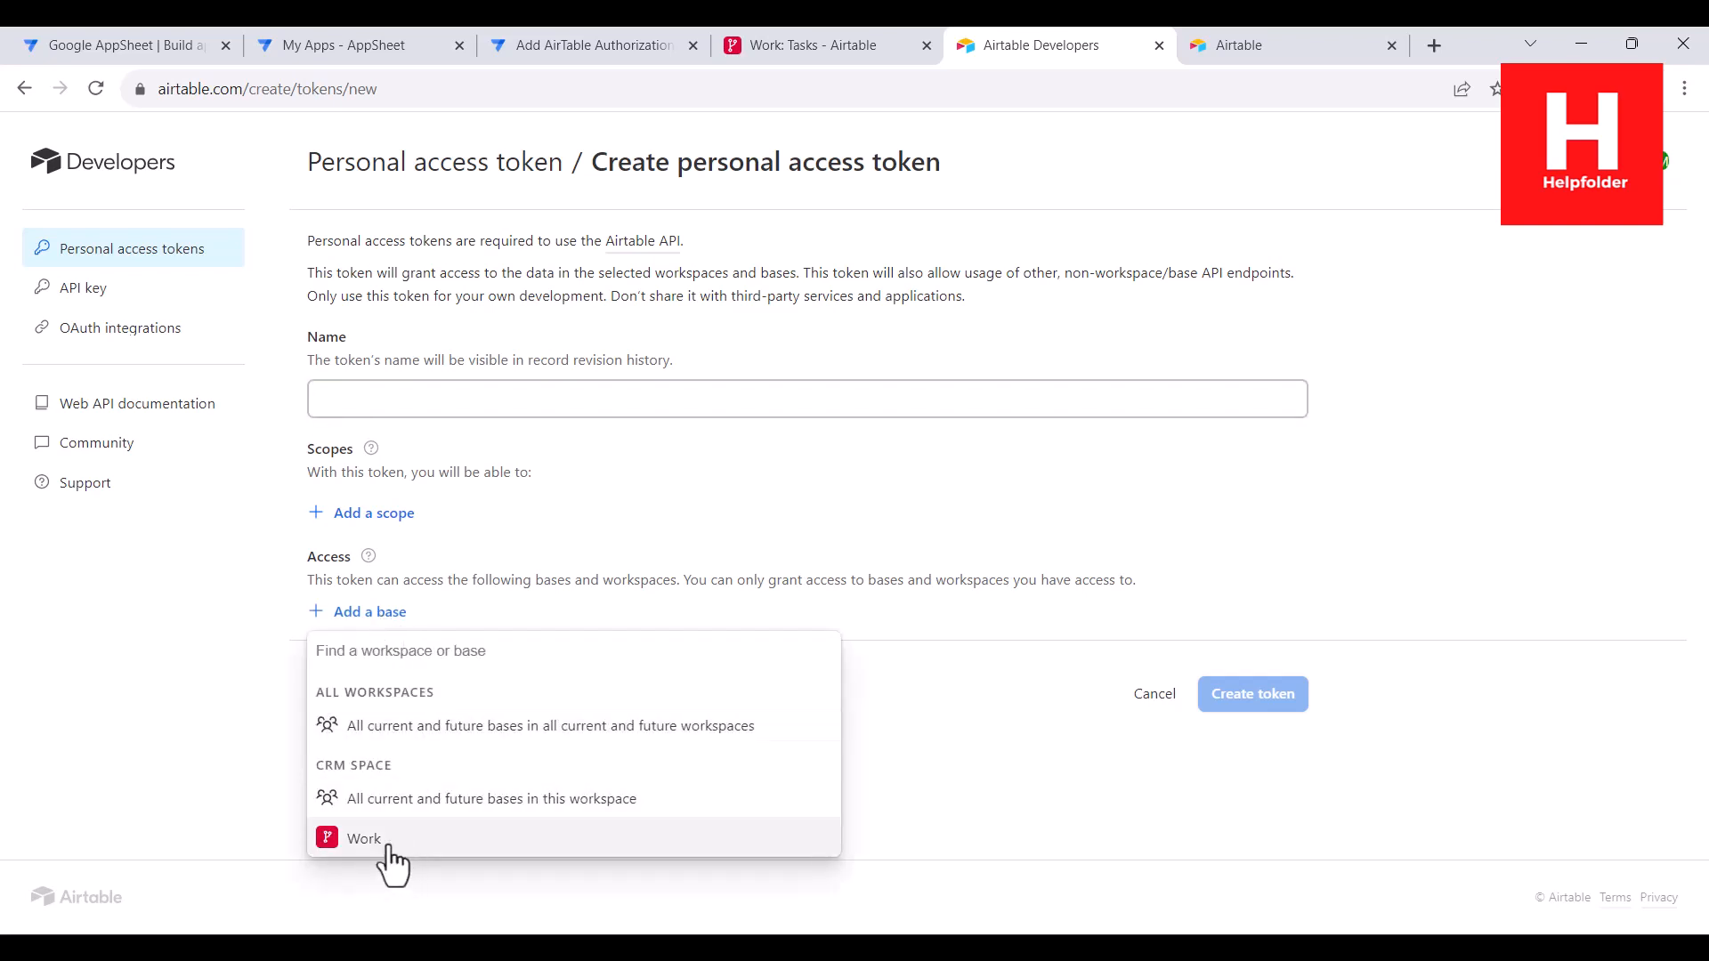
left_click(262, 778)
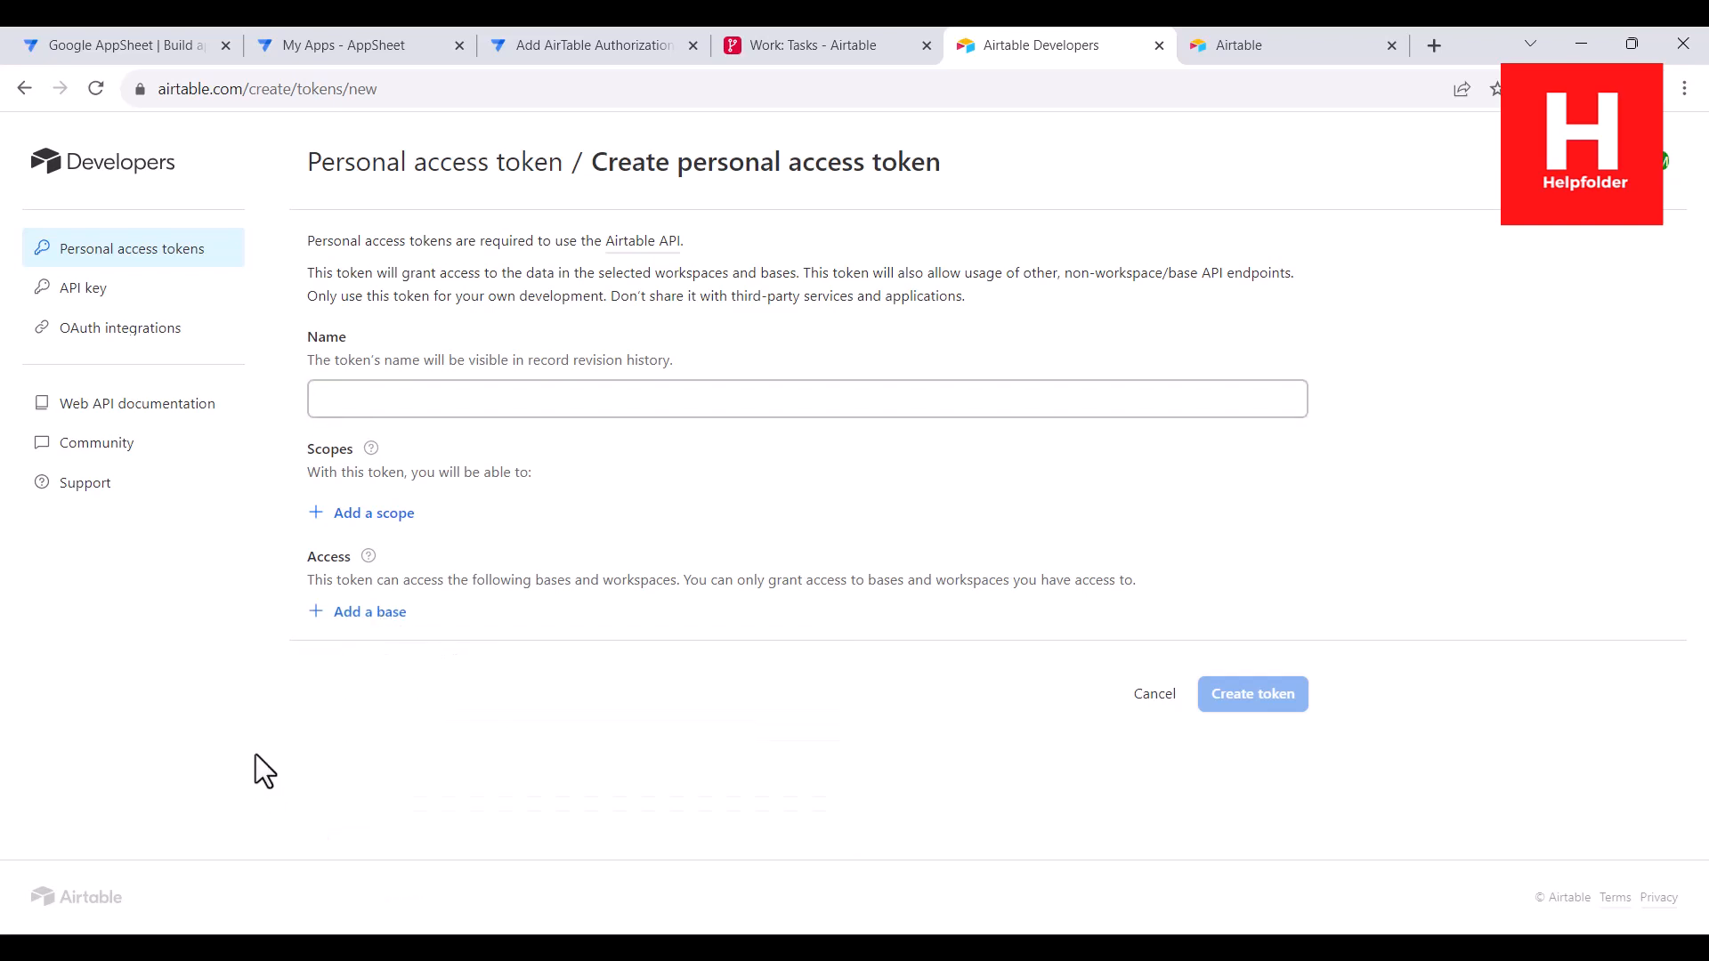
left_click(374, 536)
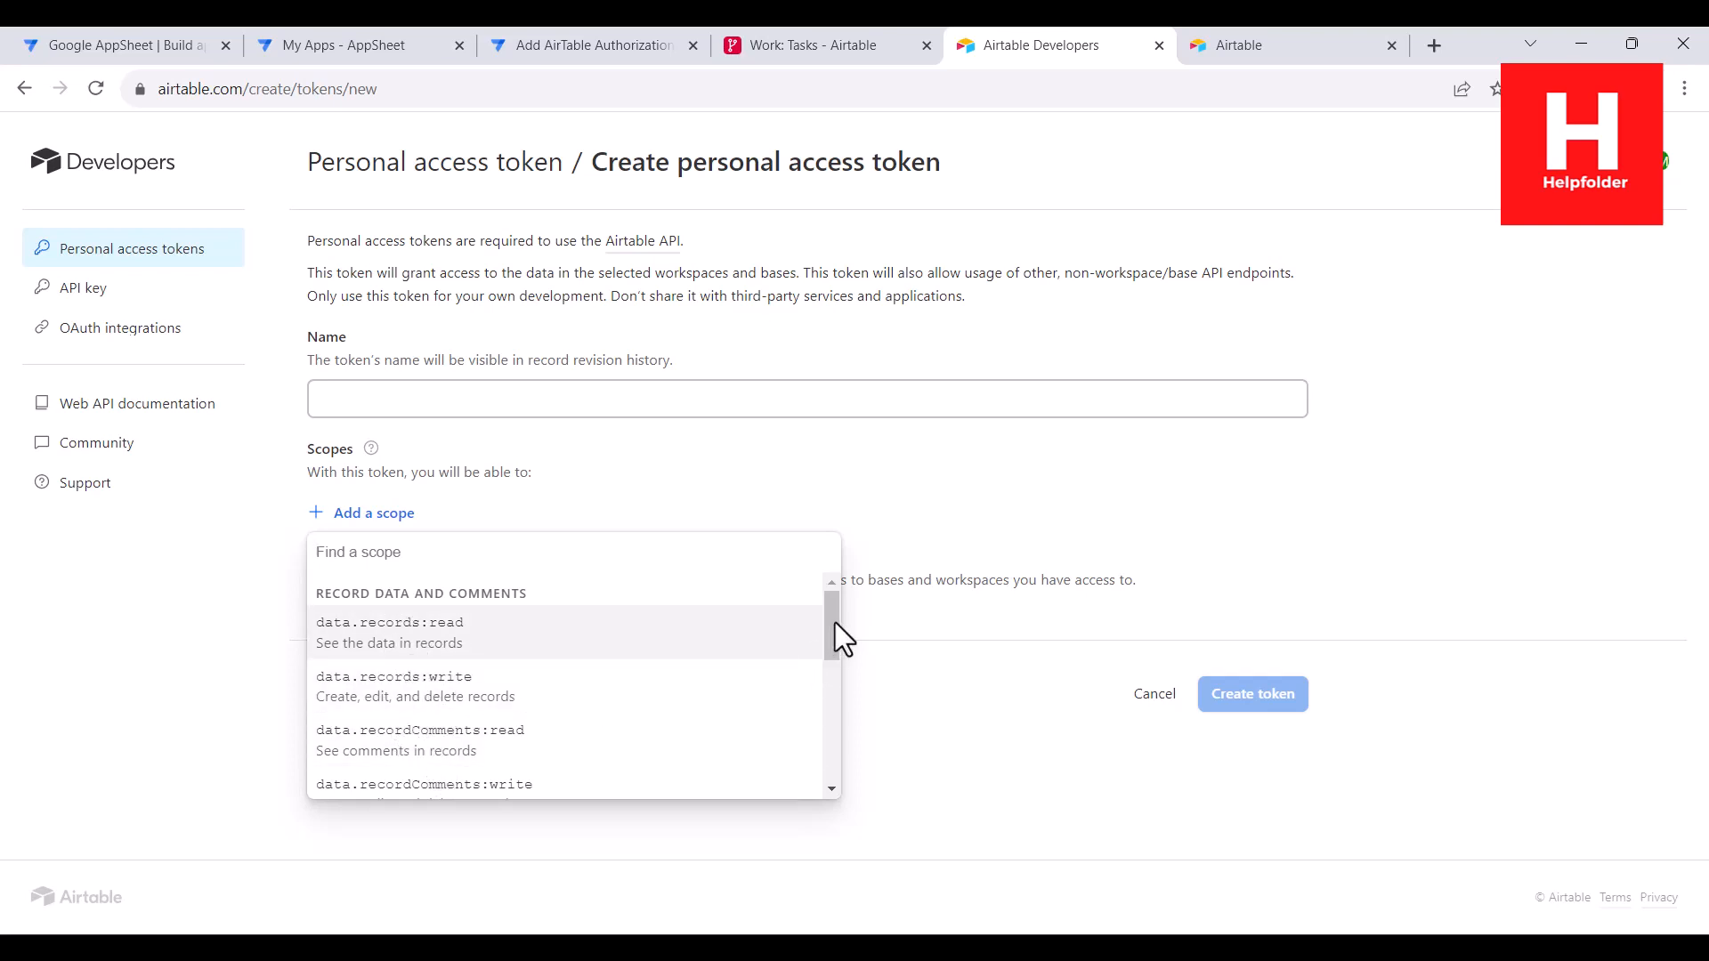
left_click_drag(834, 628, 826, 758)
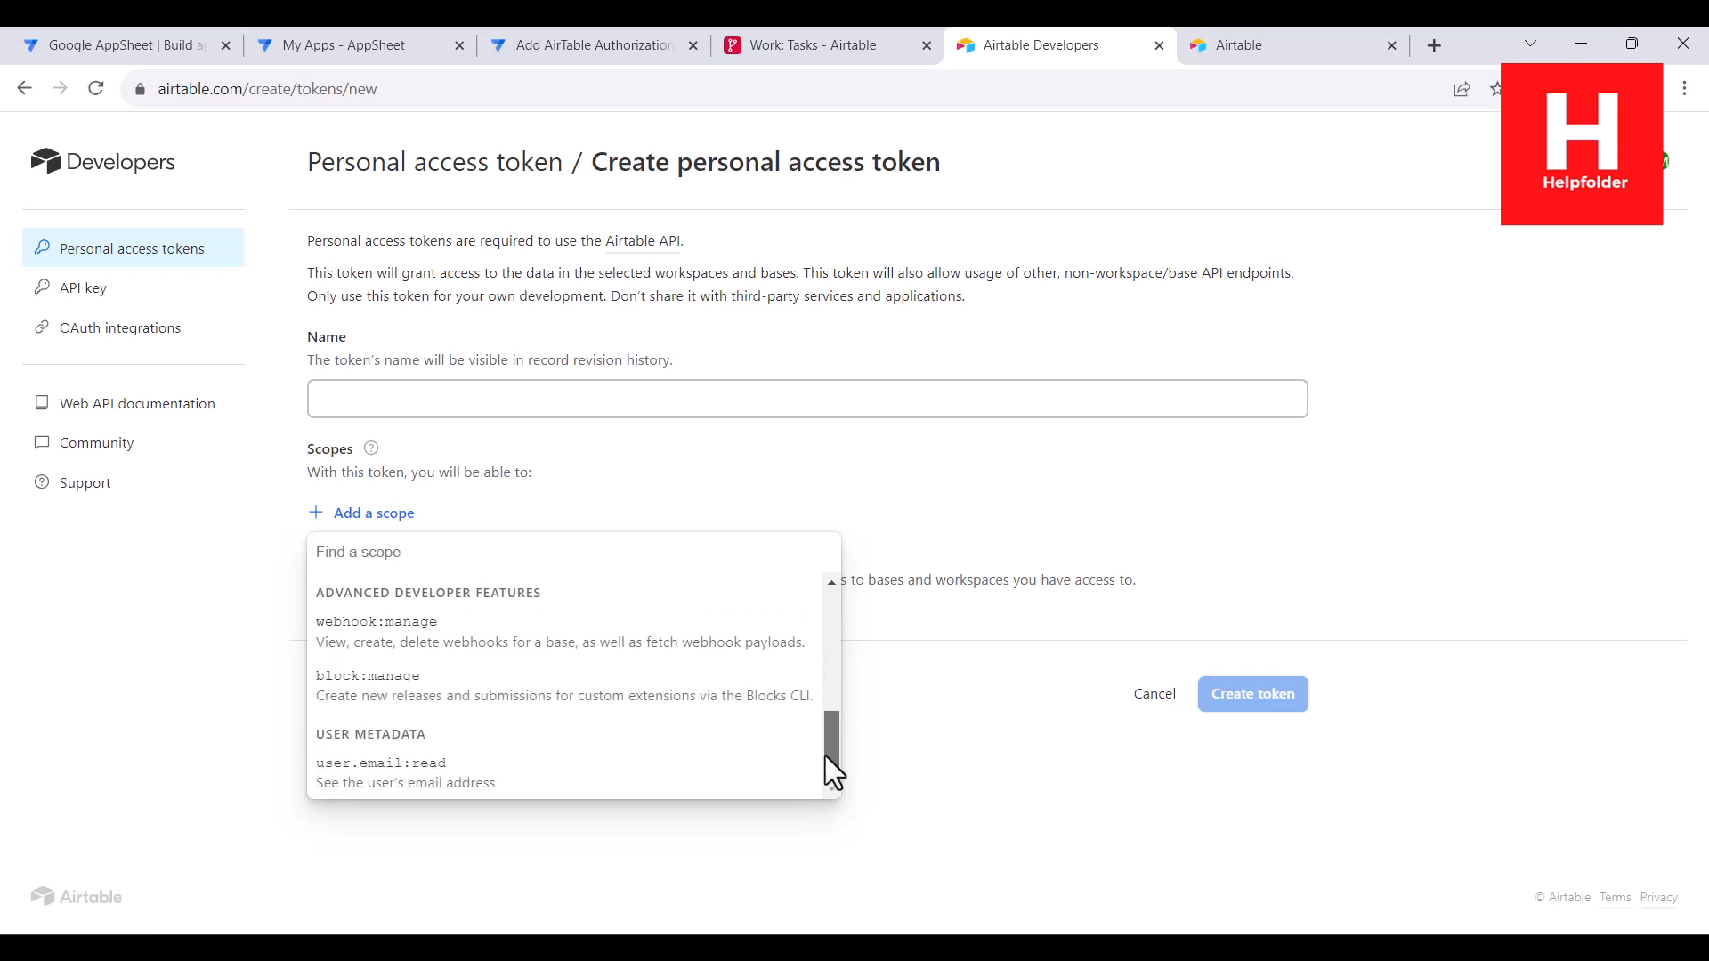
left_click(977, 717)
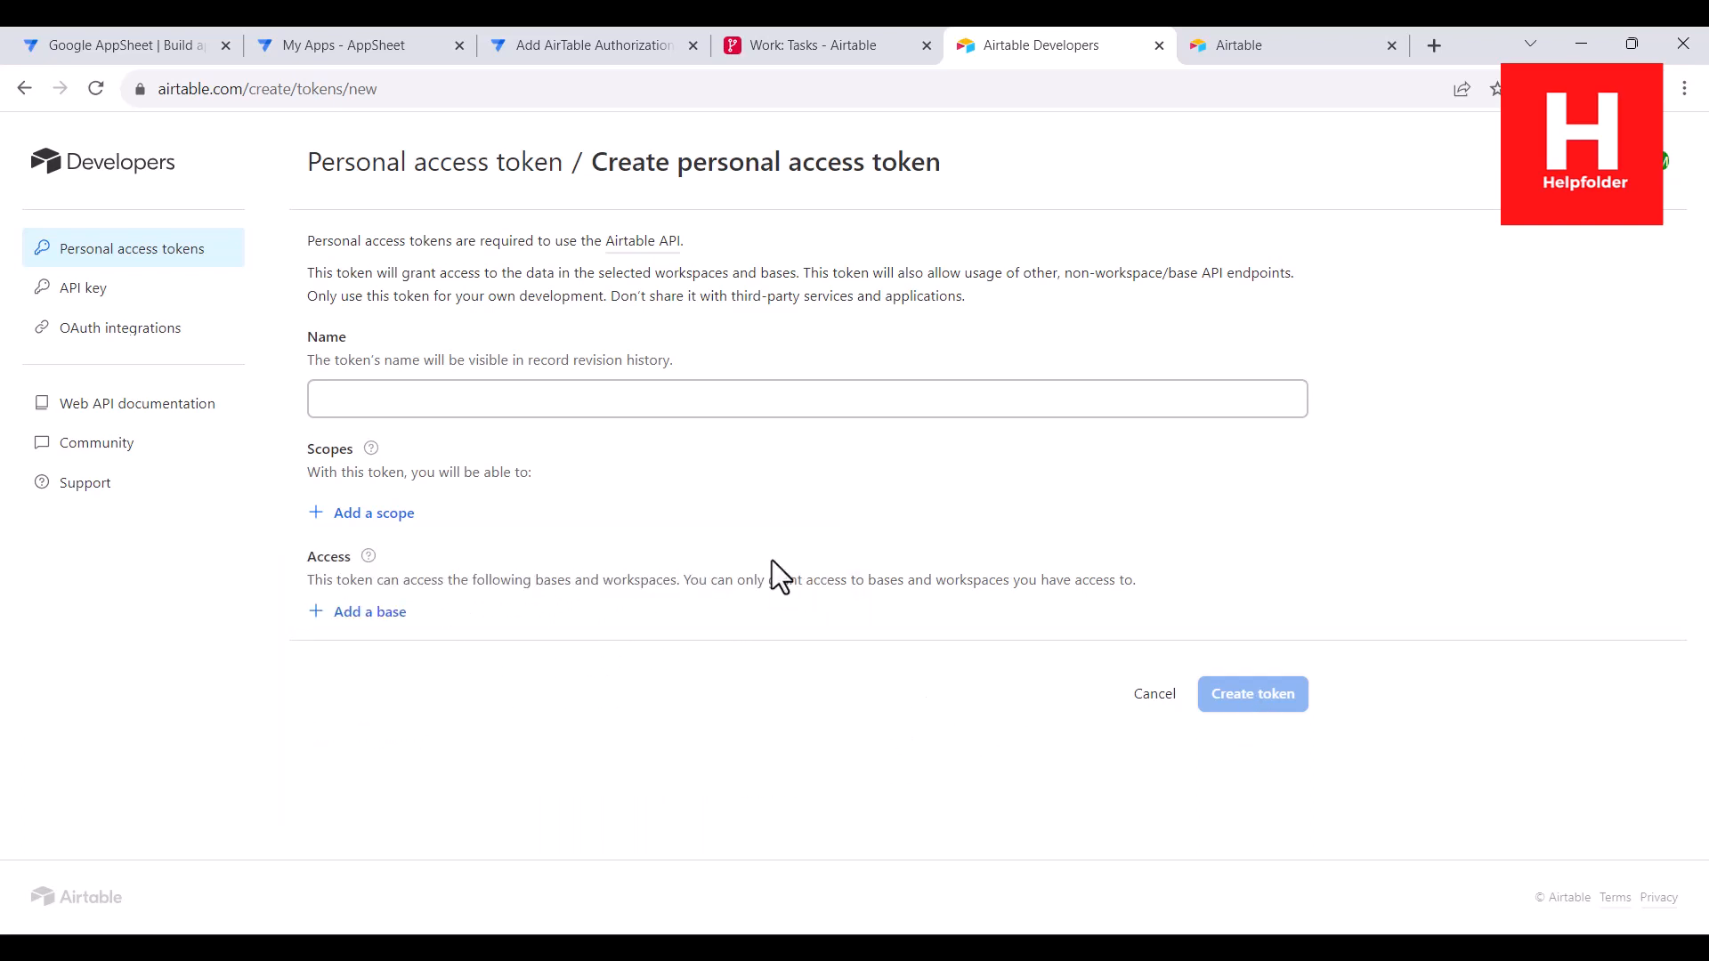
- View the API key and OAuth integrations pages of the Developer hub, and return to the personal access tokens
left_click(72, 303)
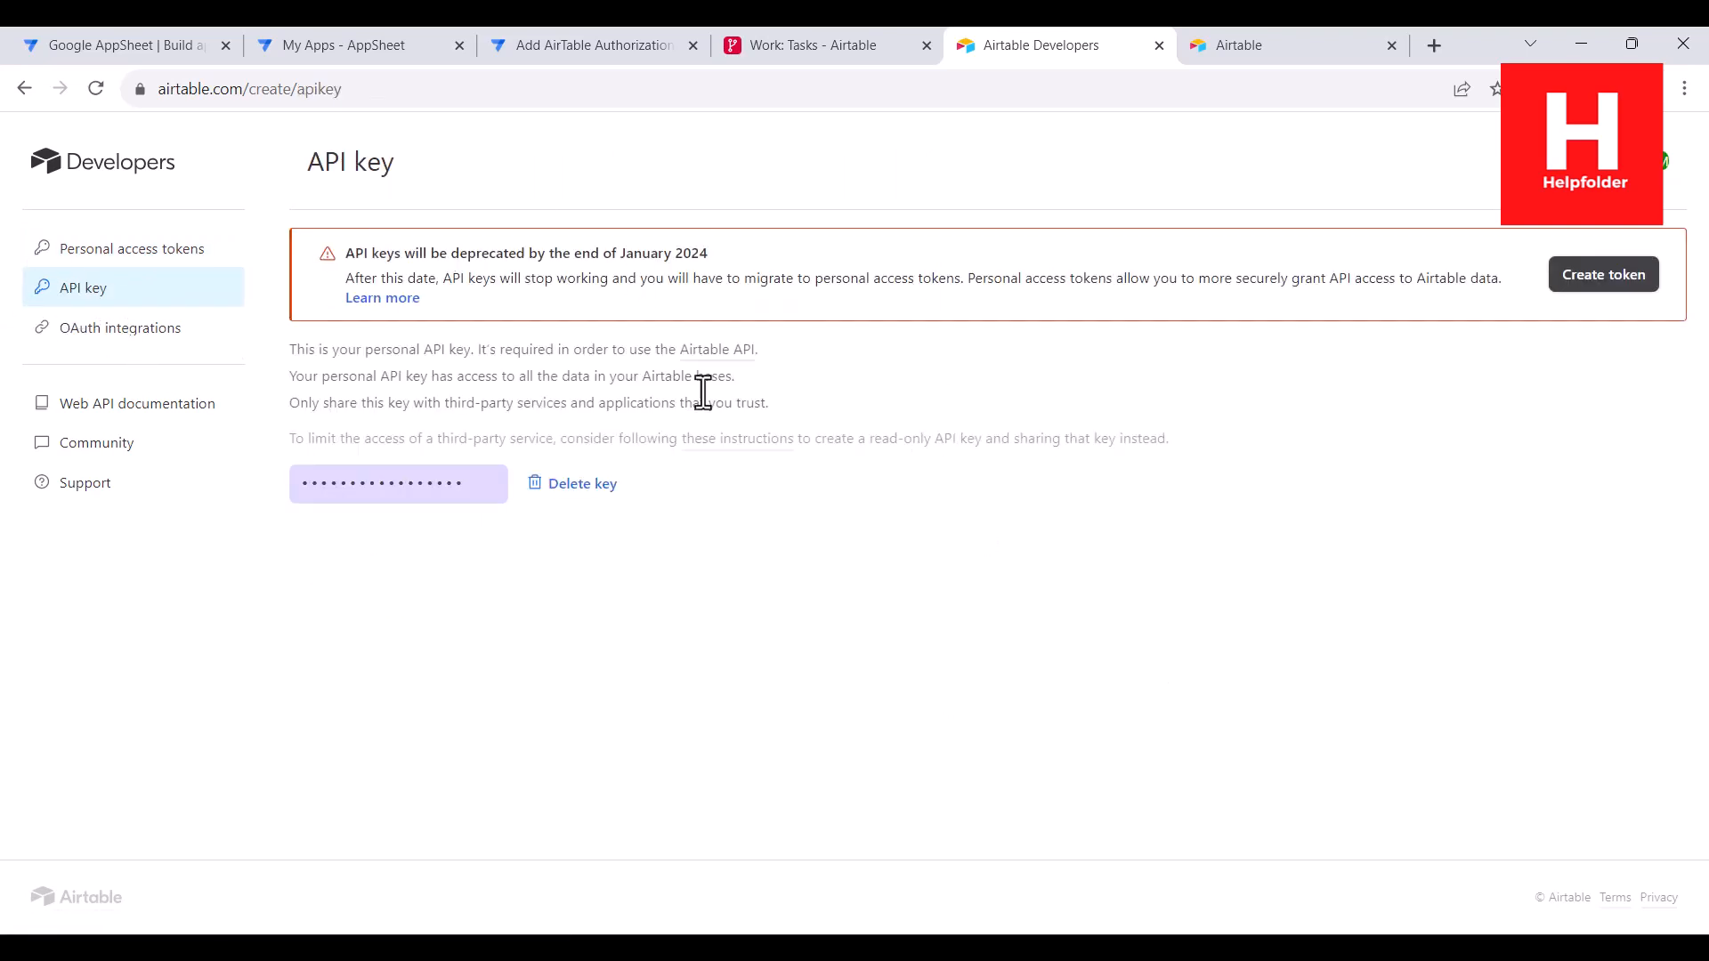
left_click(164, 328)
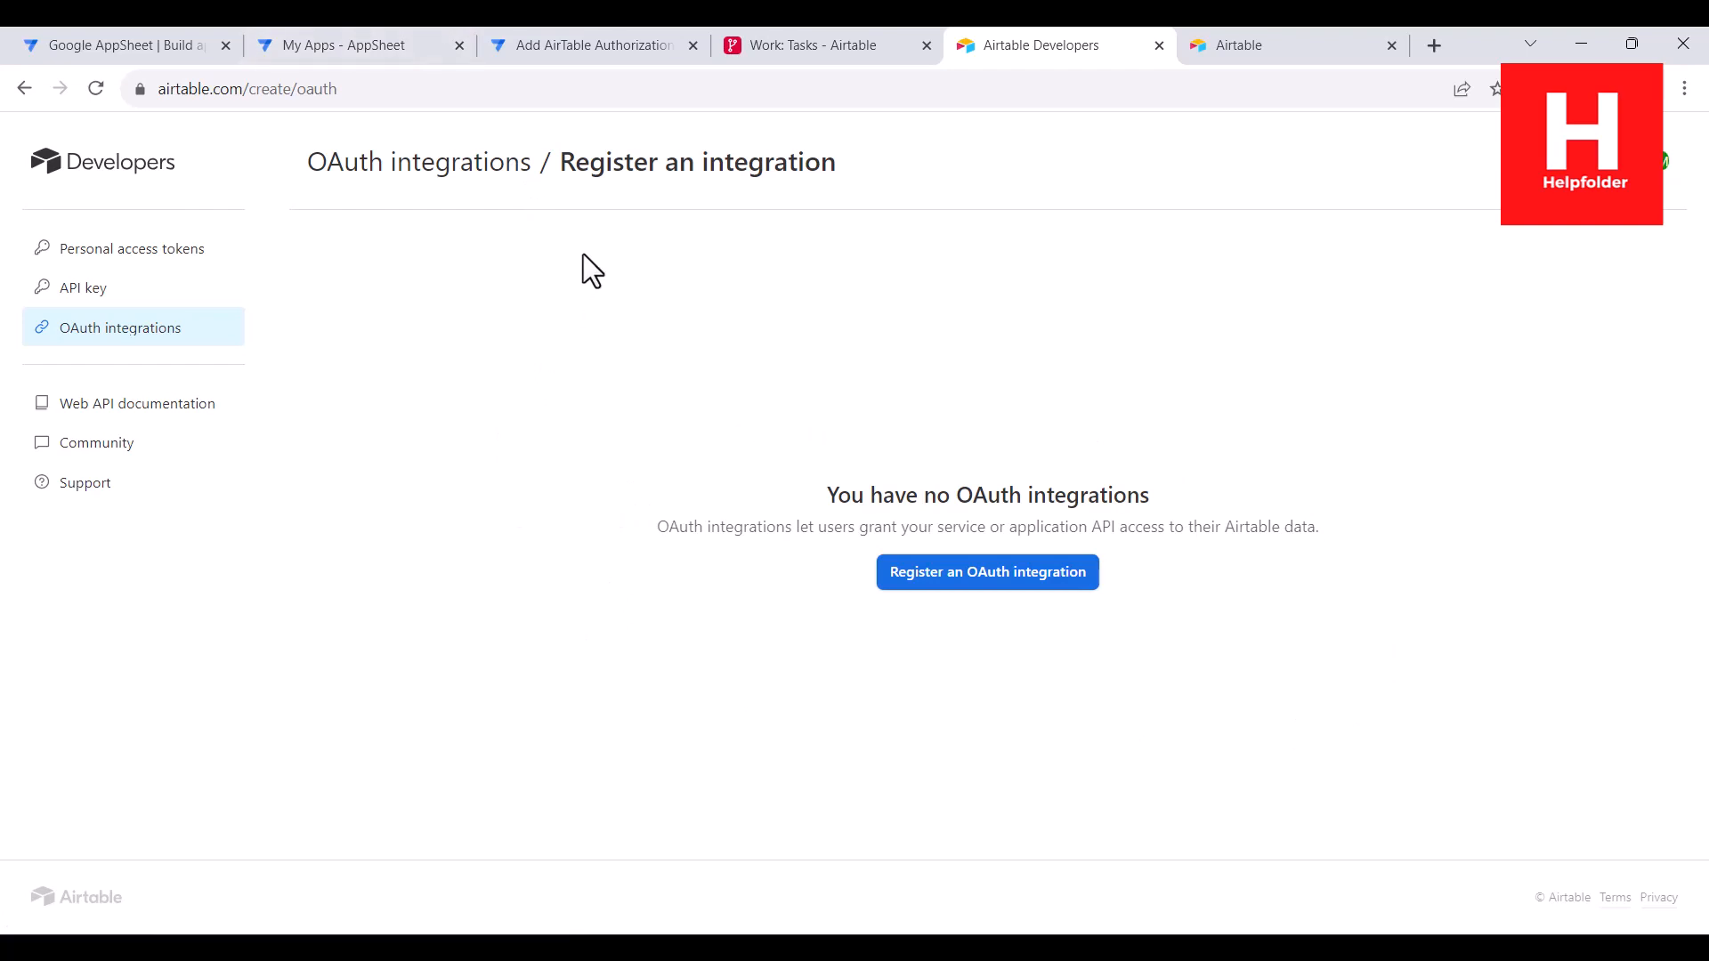
left_click(179, 252)
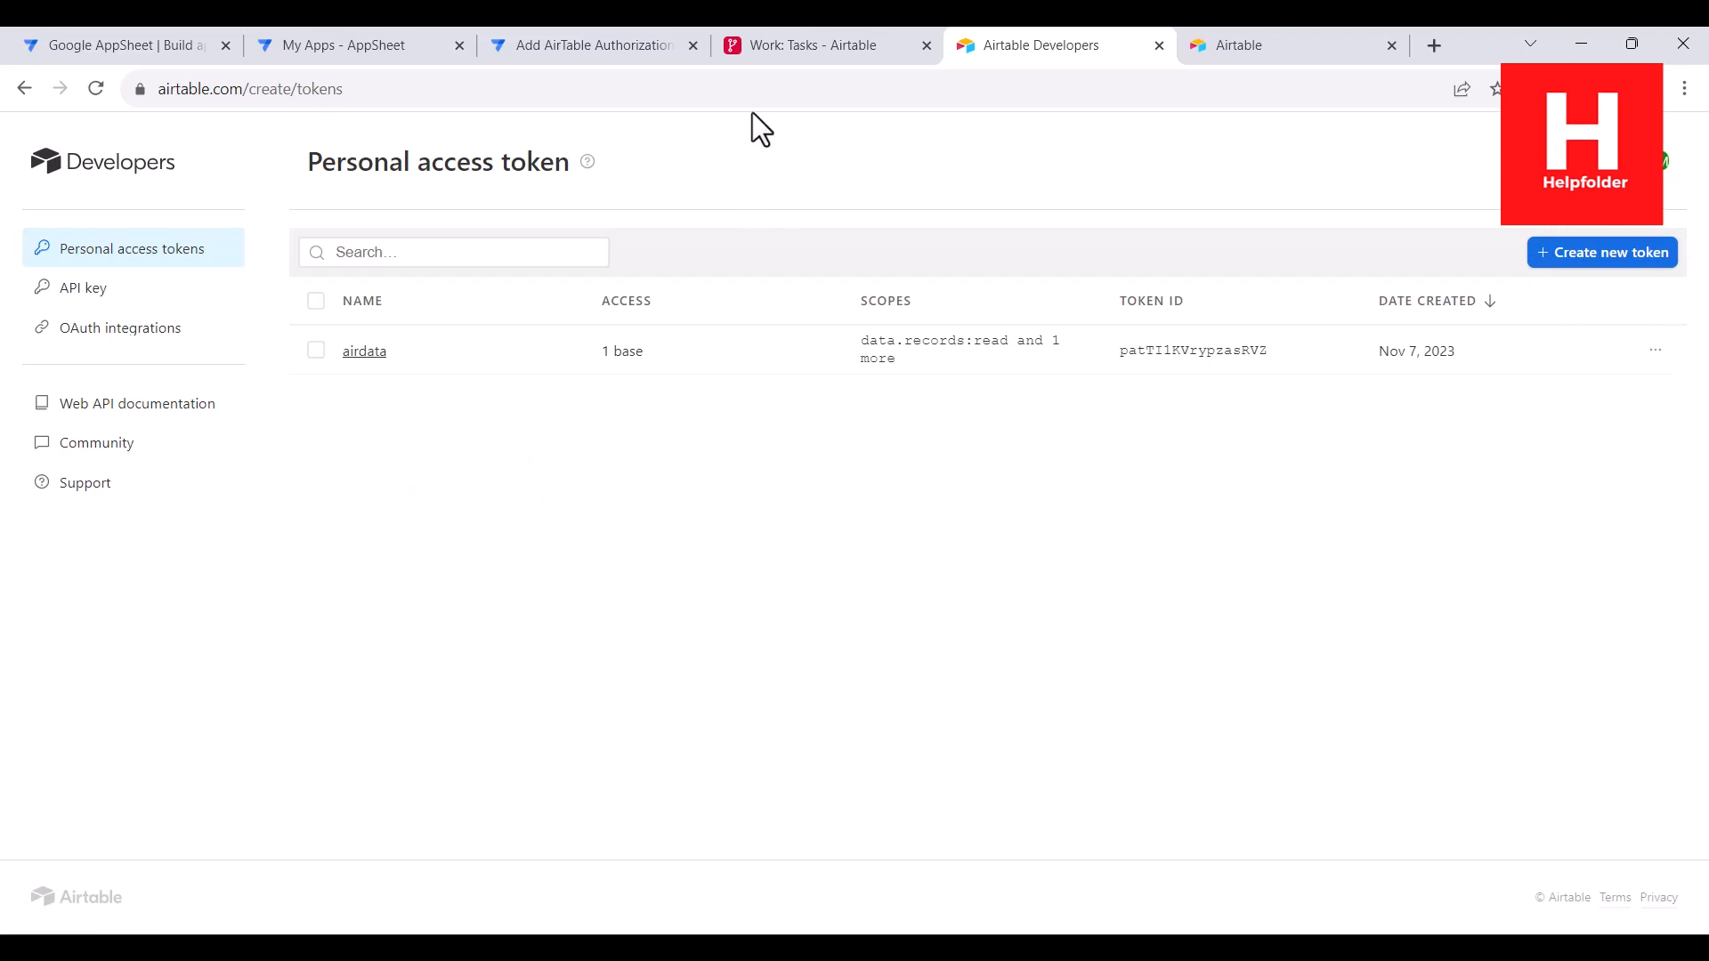
- Switch to AppSheet, paste the AirTable Personal Access Token into the connection form, and test and authorize the connection
left_click(595, 51)
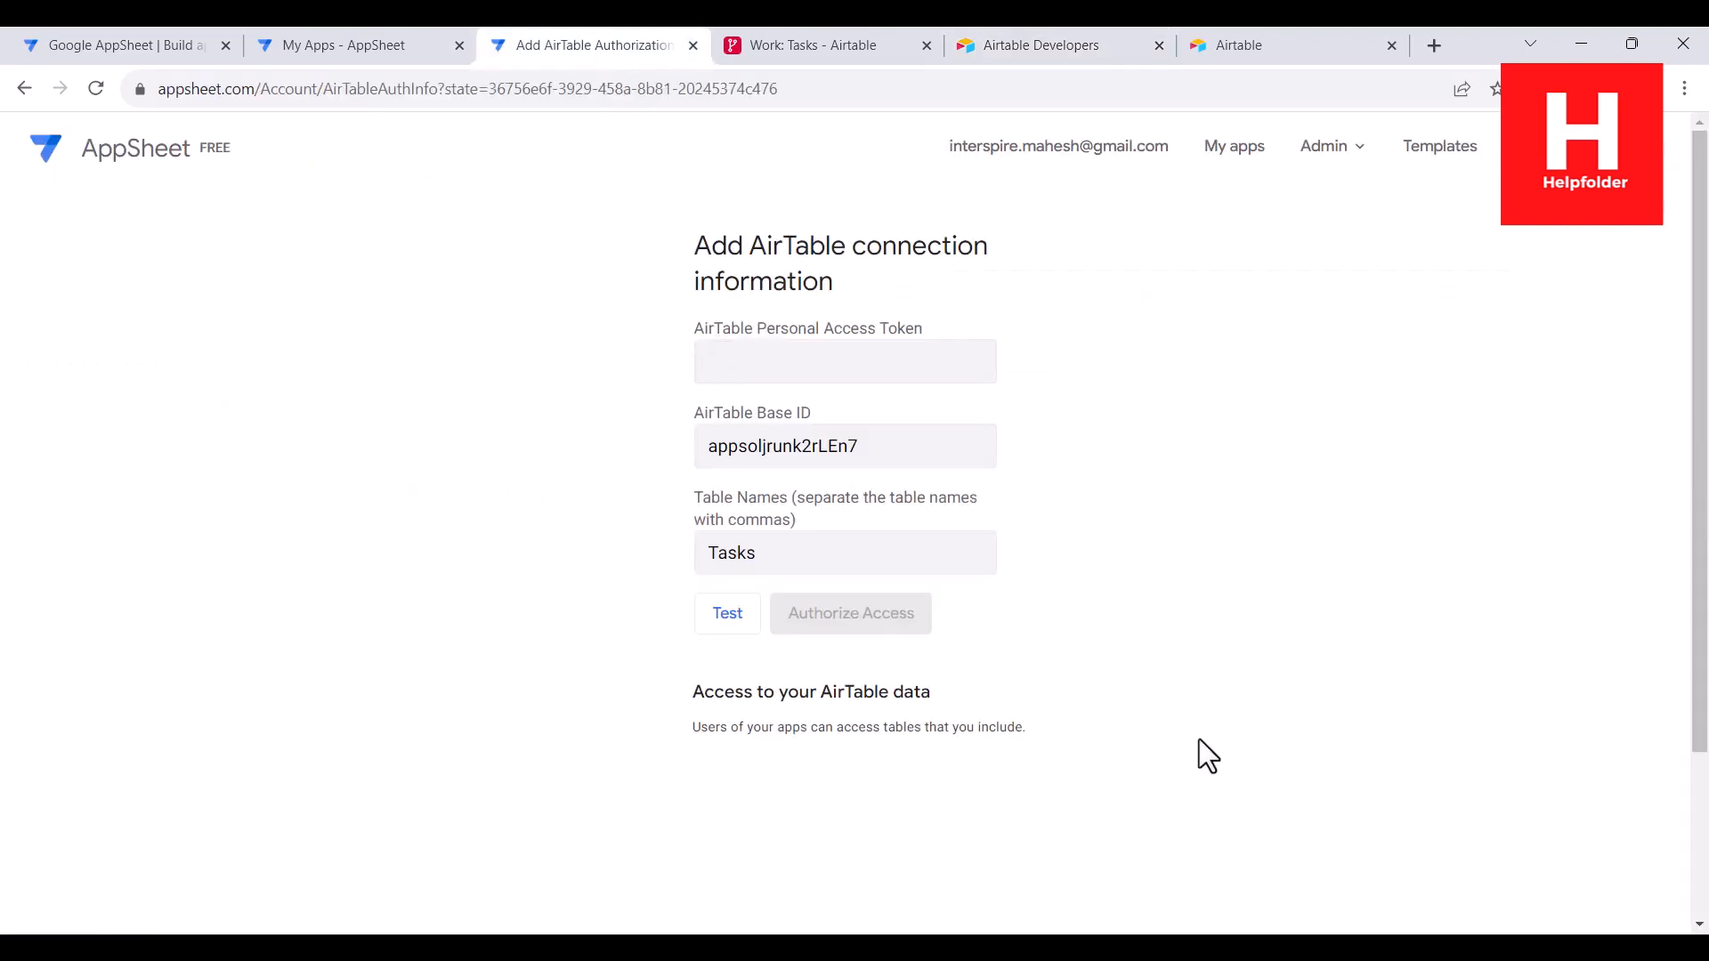
key("ctrl+v")
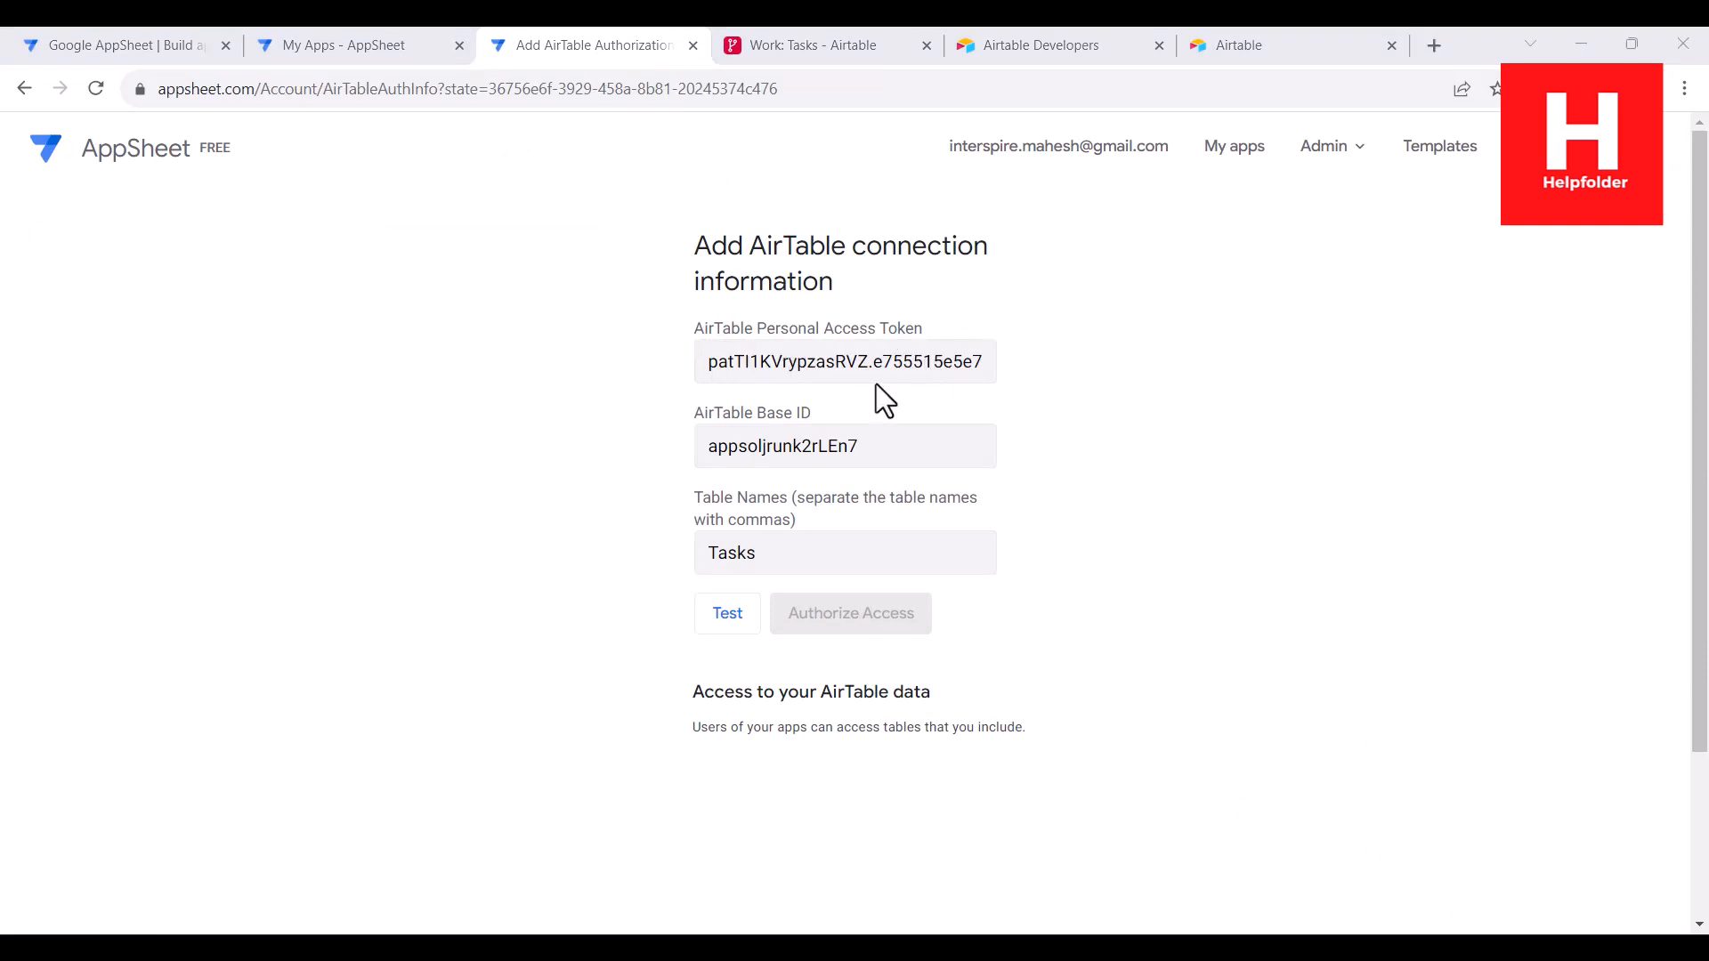
left_click(723, 614)
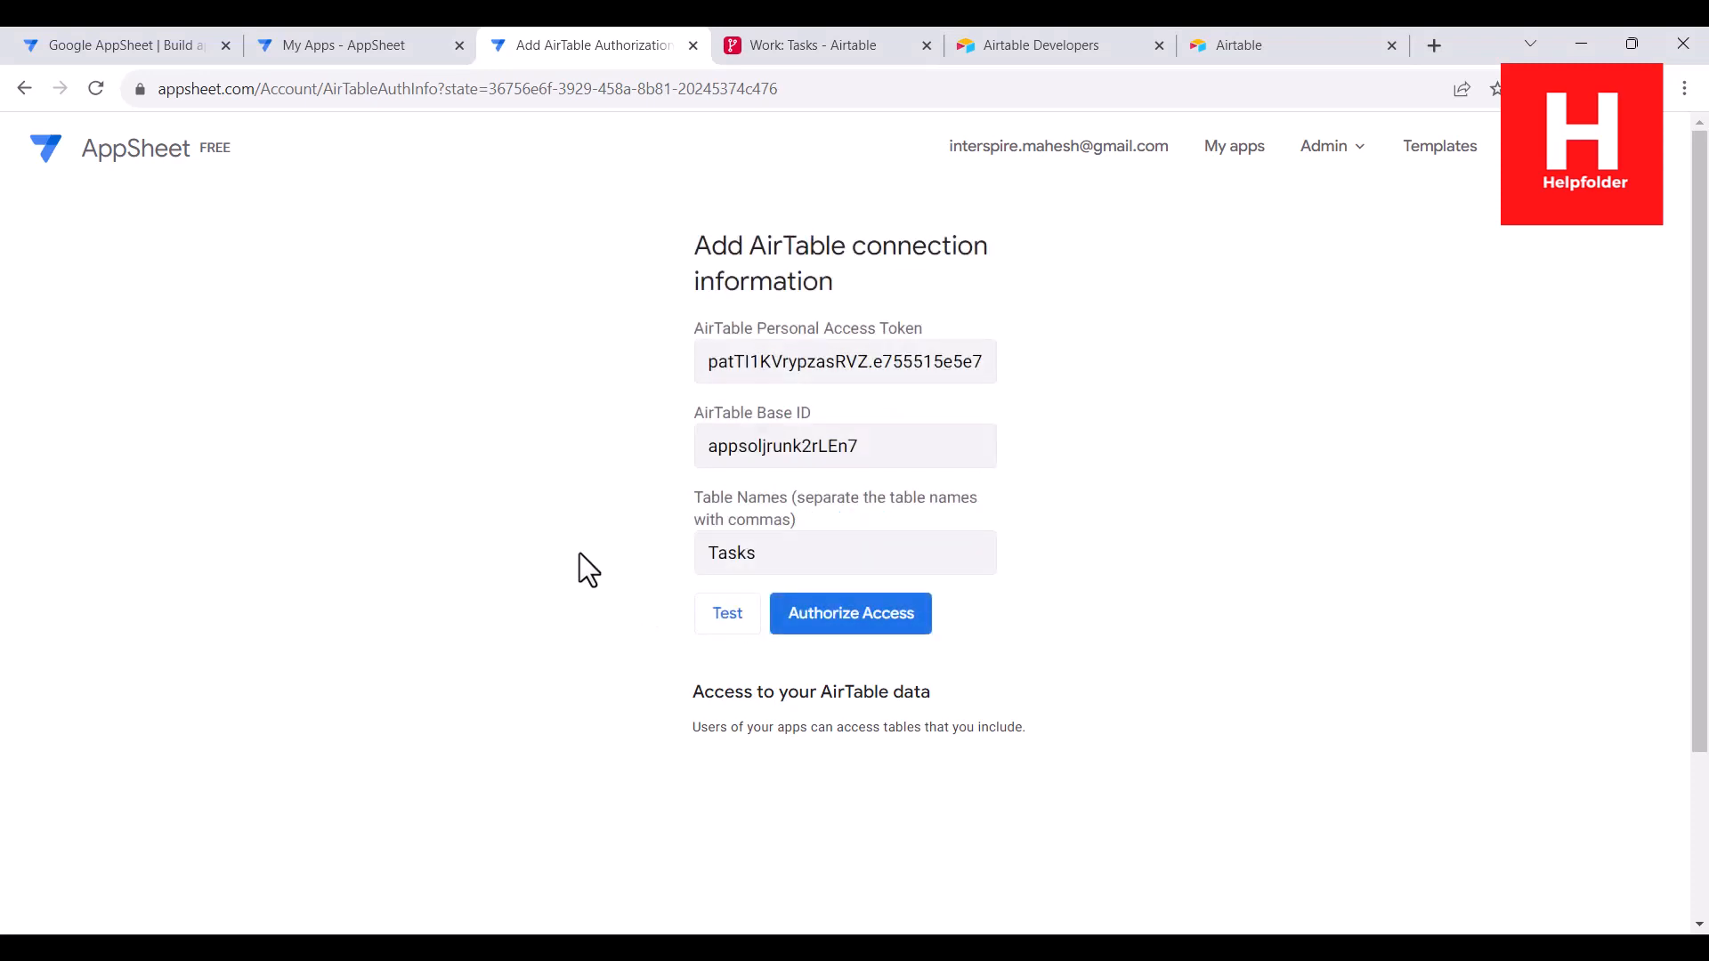
left_click(838, 630)
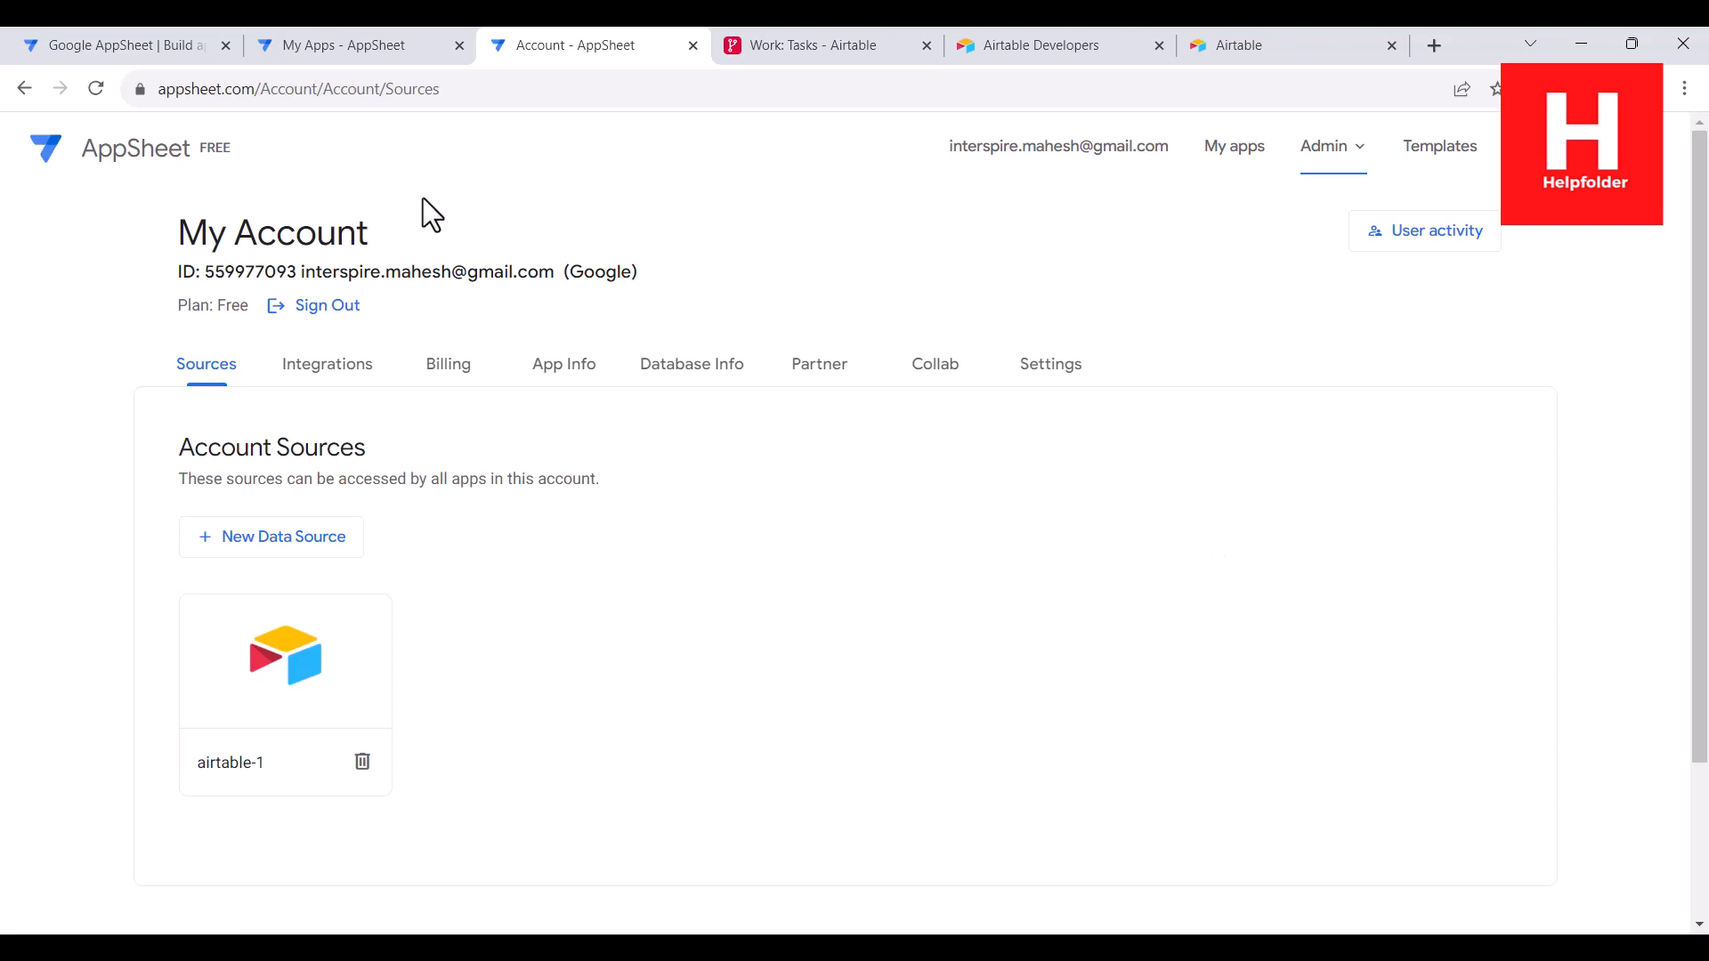
- Go to AppSheet's My Apps page and view the databases list and the options for creating something new
left_click(56, 153)
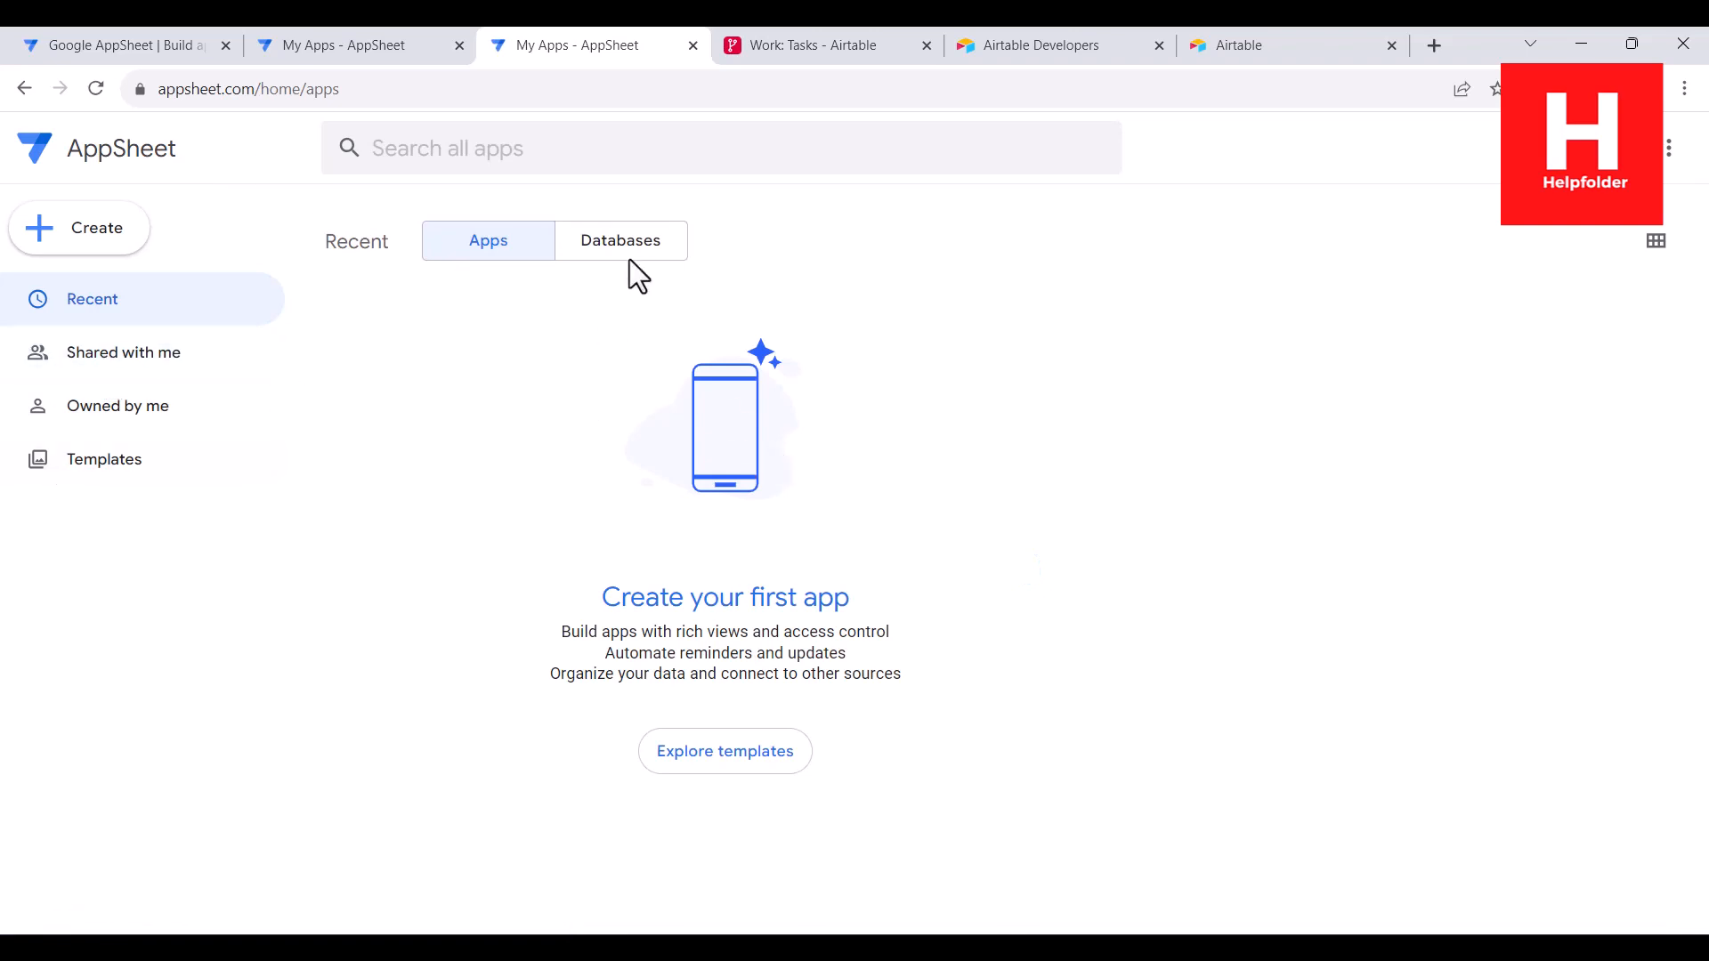
left_click(599, 255)
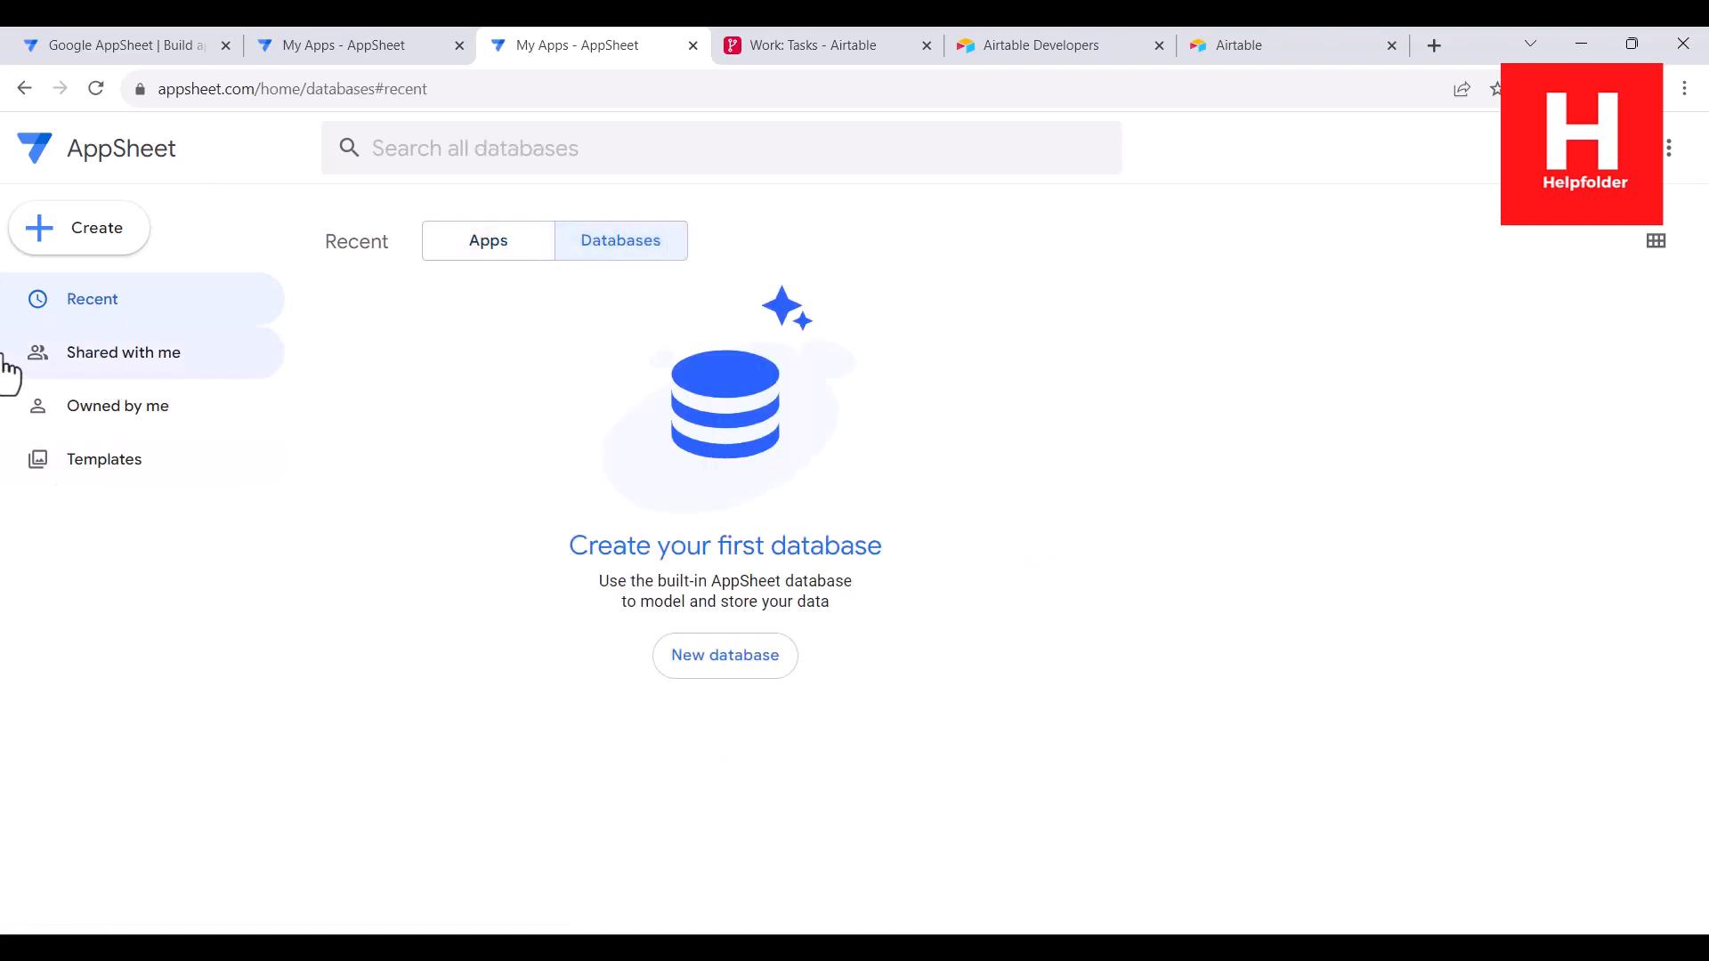
left_click(69, 233)
mouse_move(139, 370)
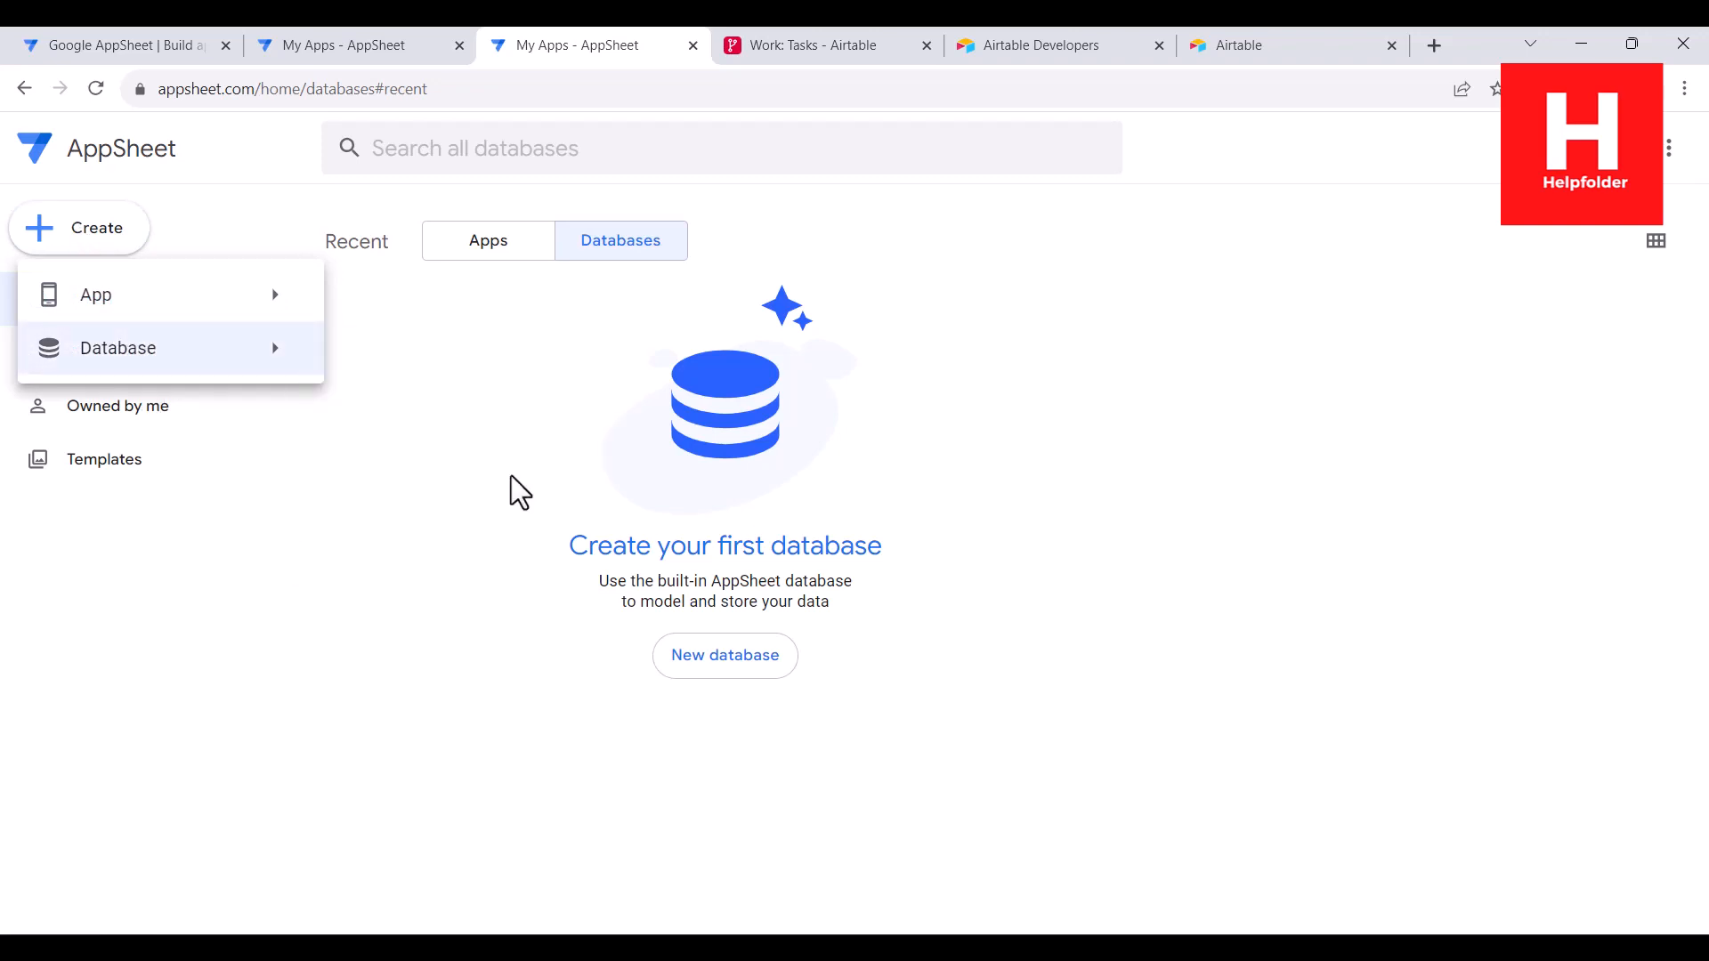
left_click(424, 579)
- Start a new app from existing data, naming it myTasks with the category Other
left_click(99, 233)
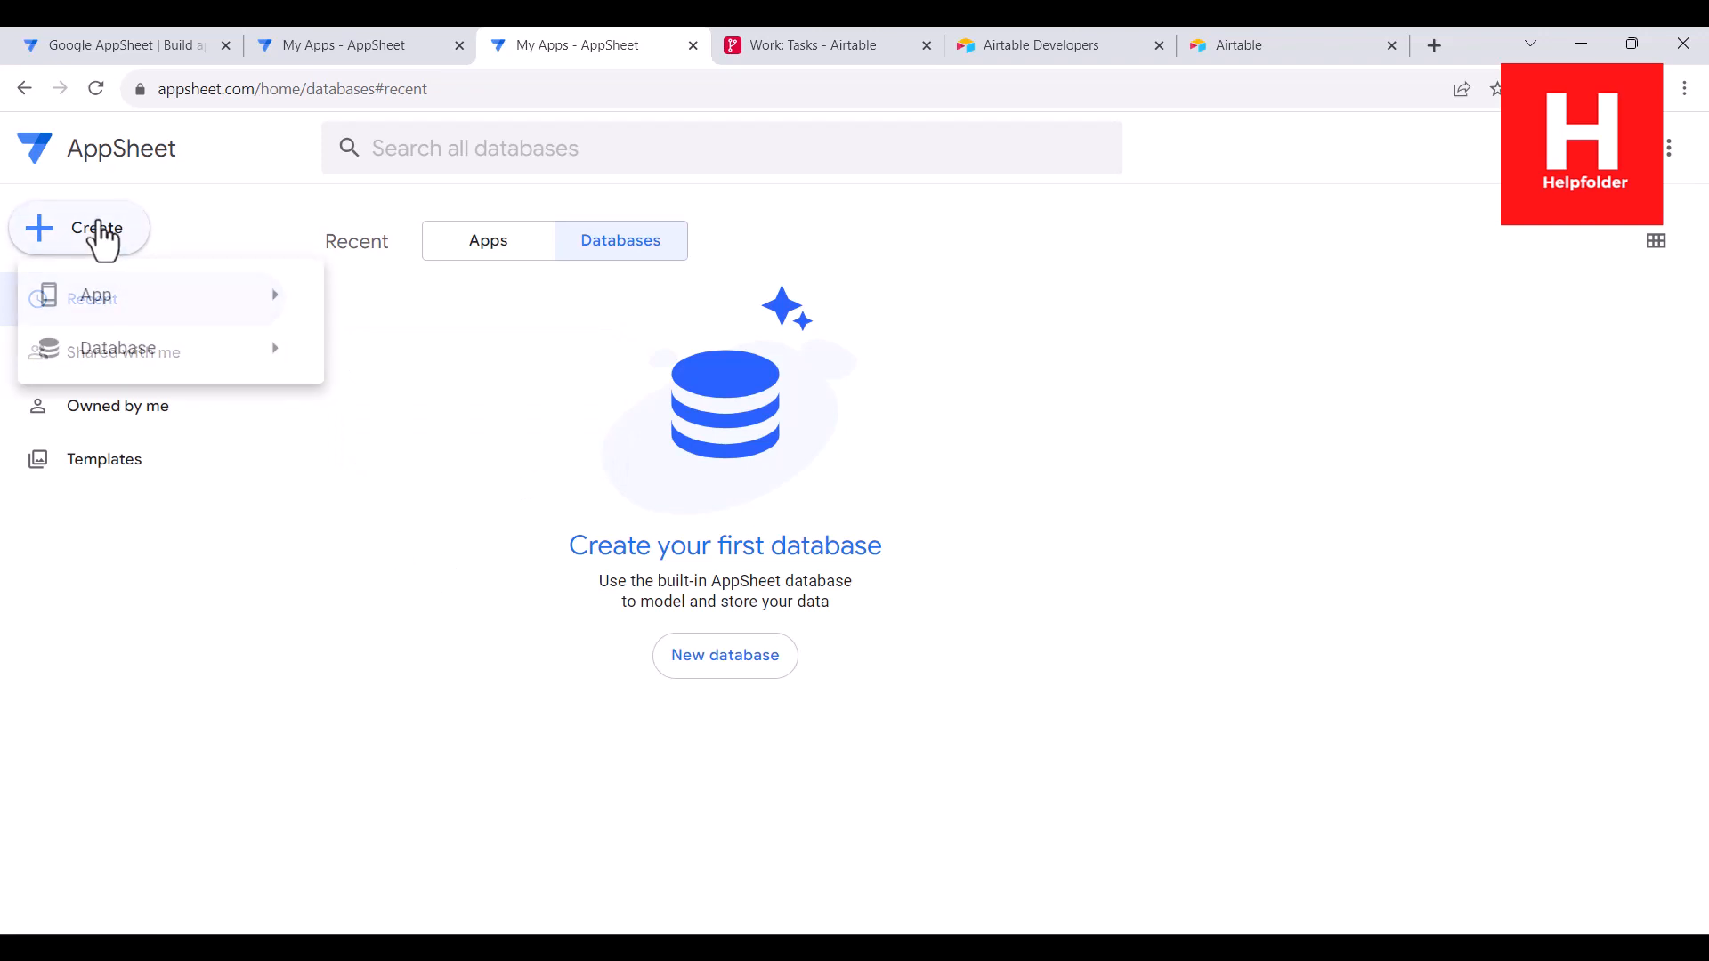
mouse_move(161, 301)
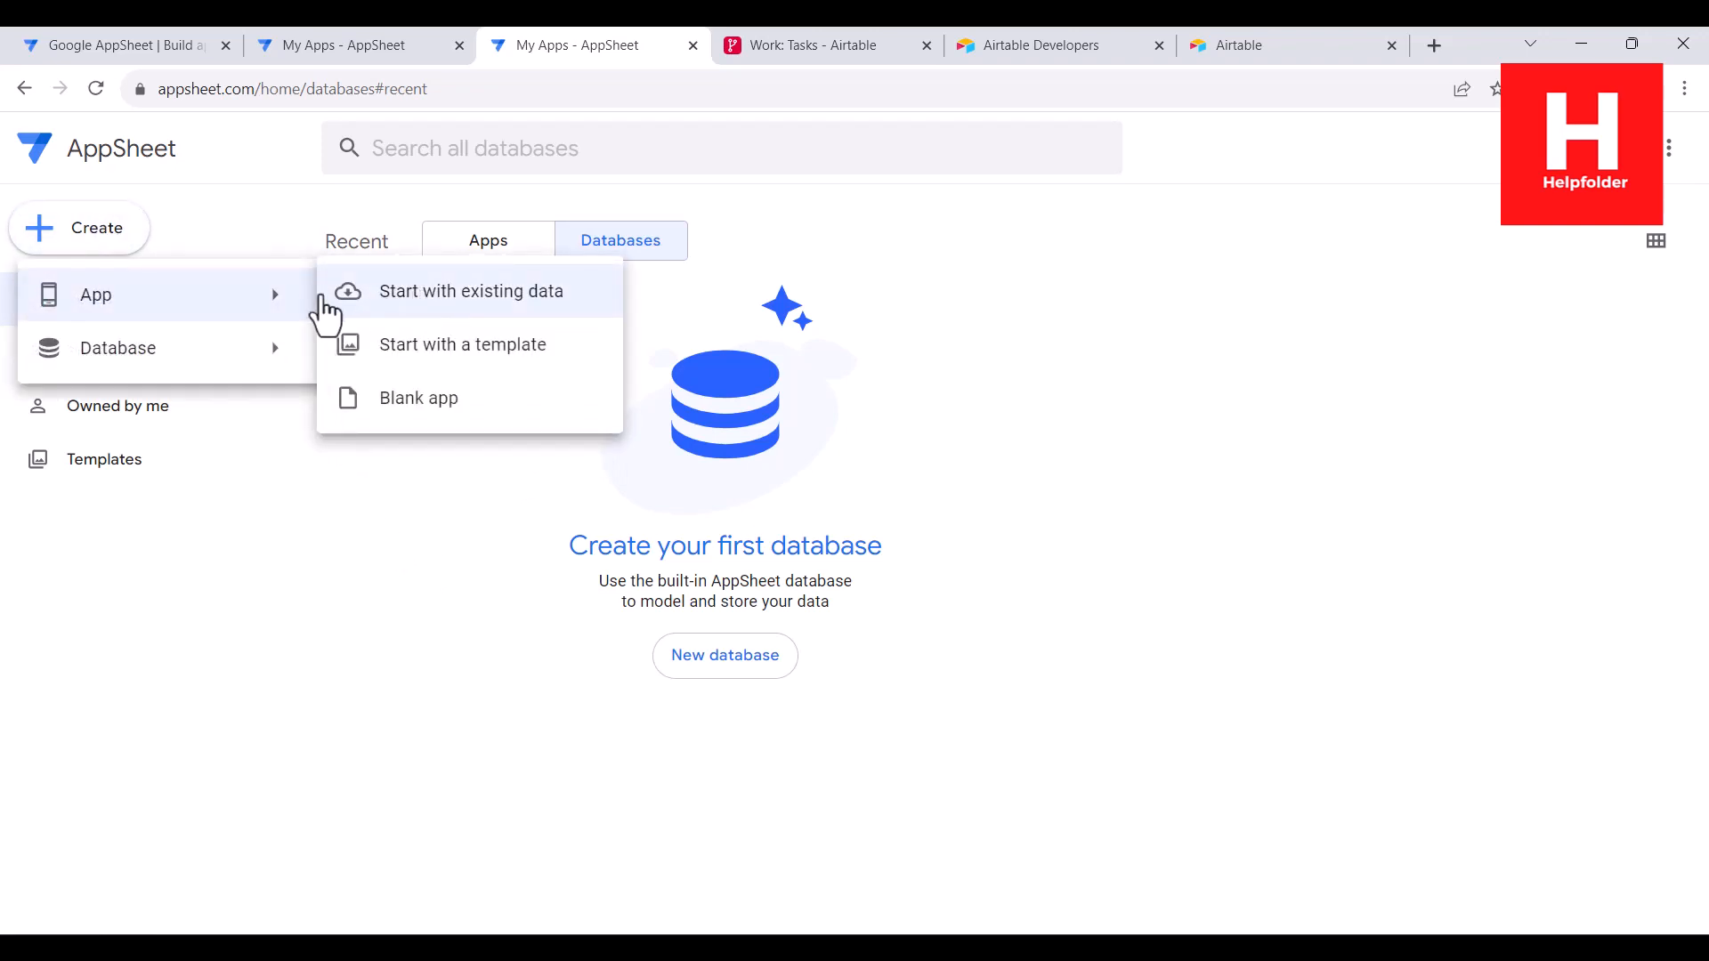
left_click(419, 297)
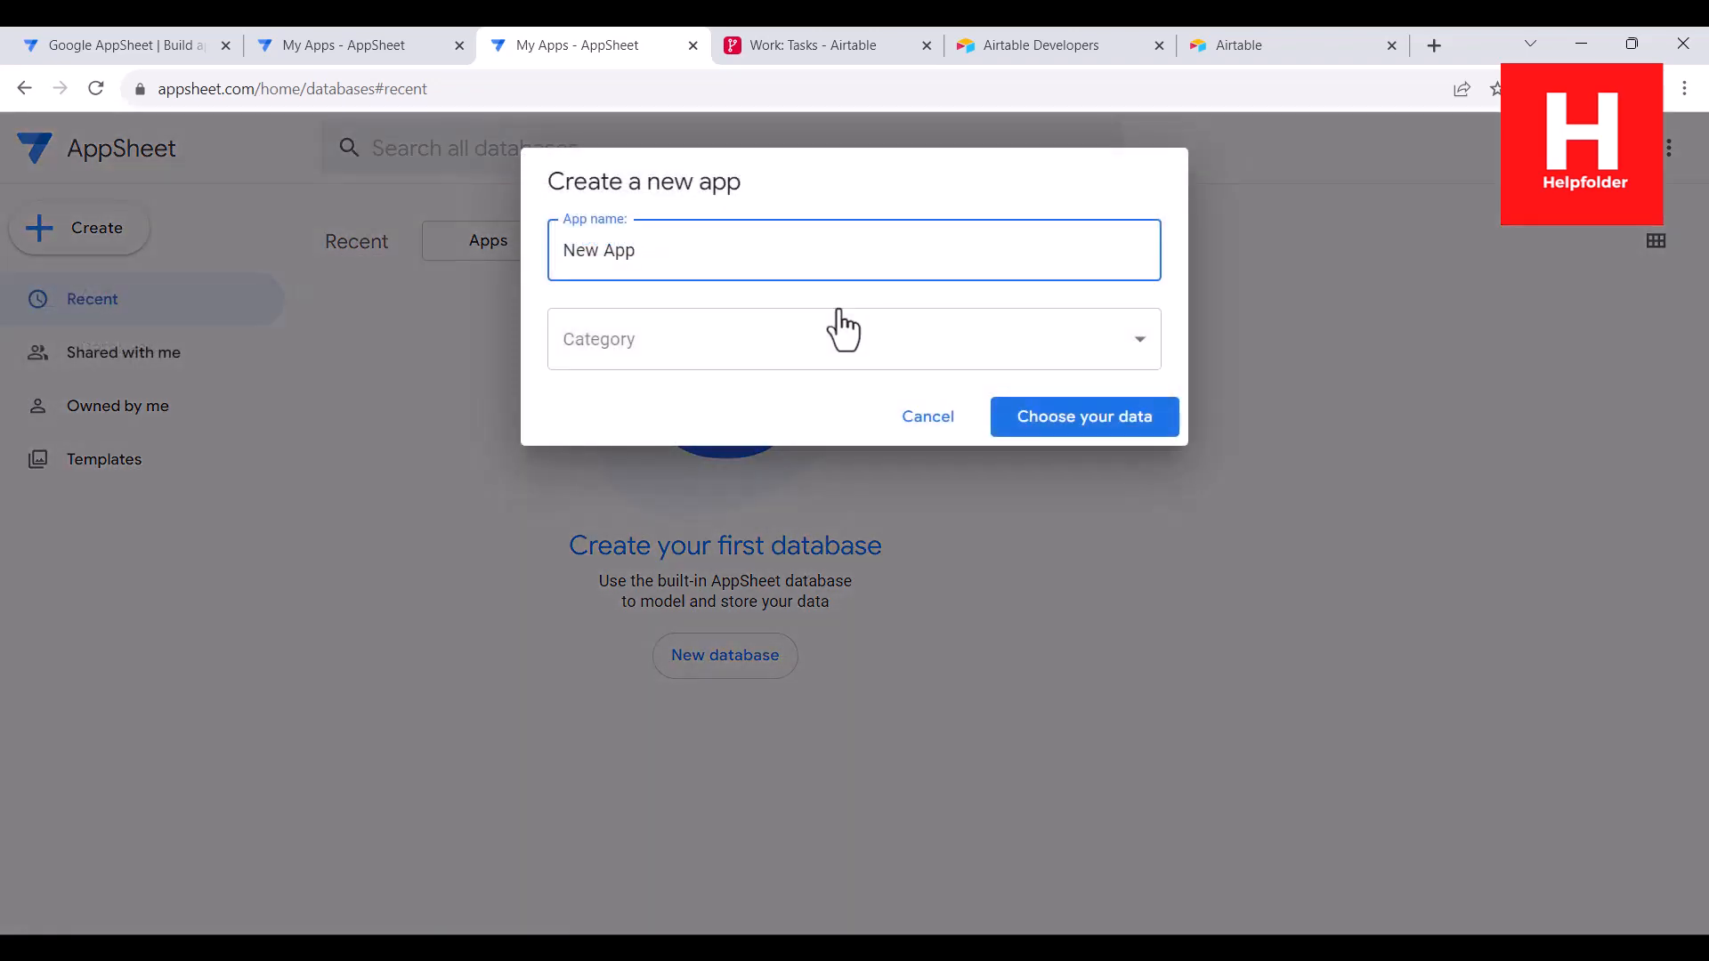
left_click_drag(659, 252, 537, 253)
type("myTasks")
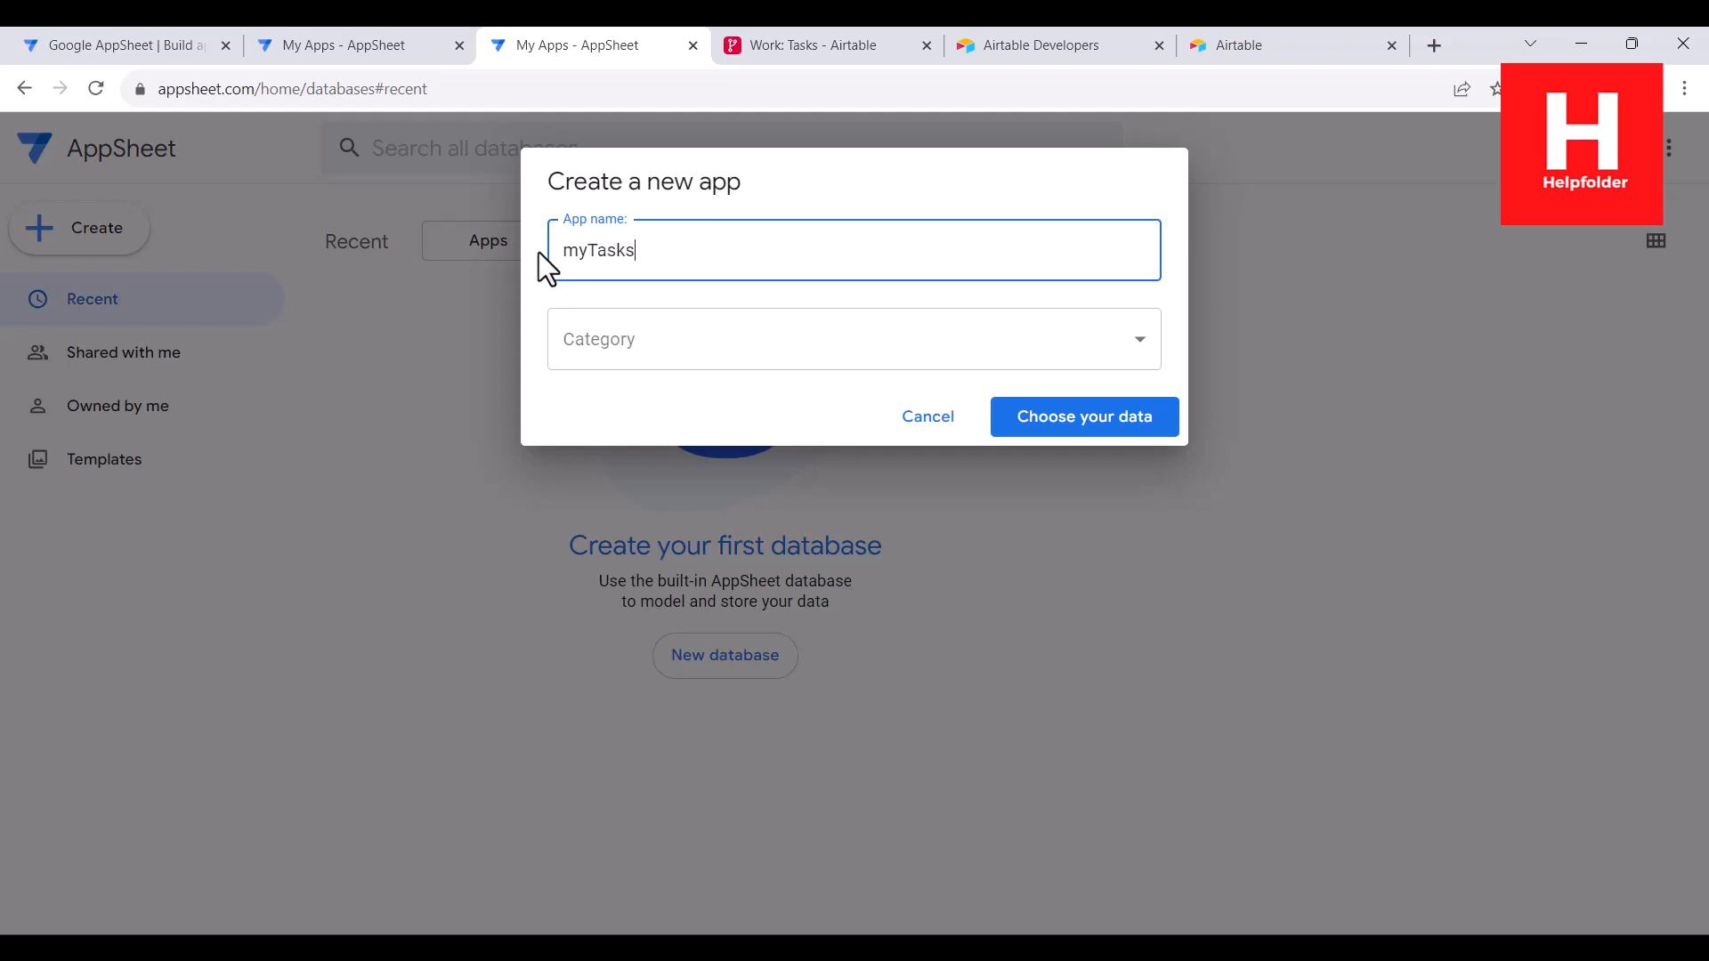
left_click(1139, 345)
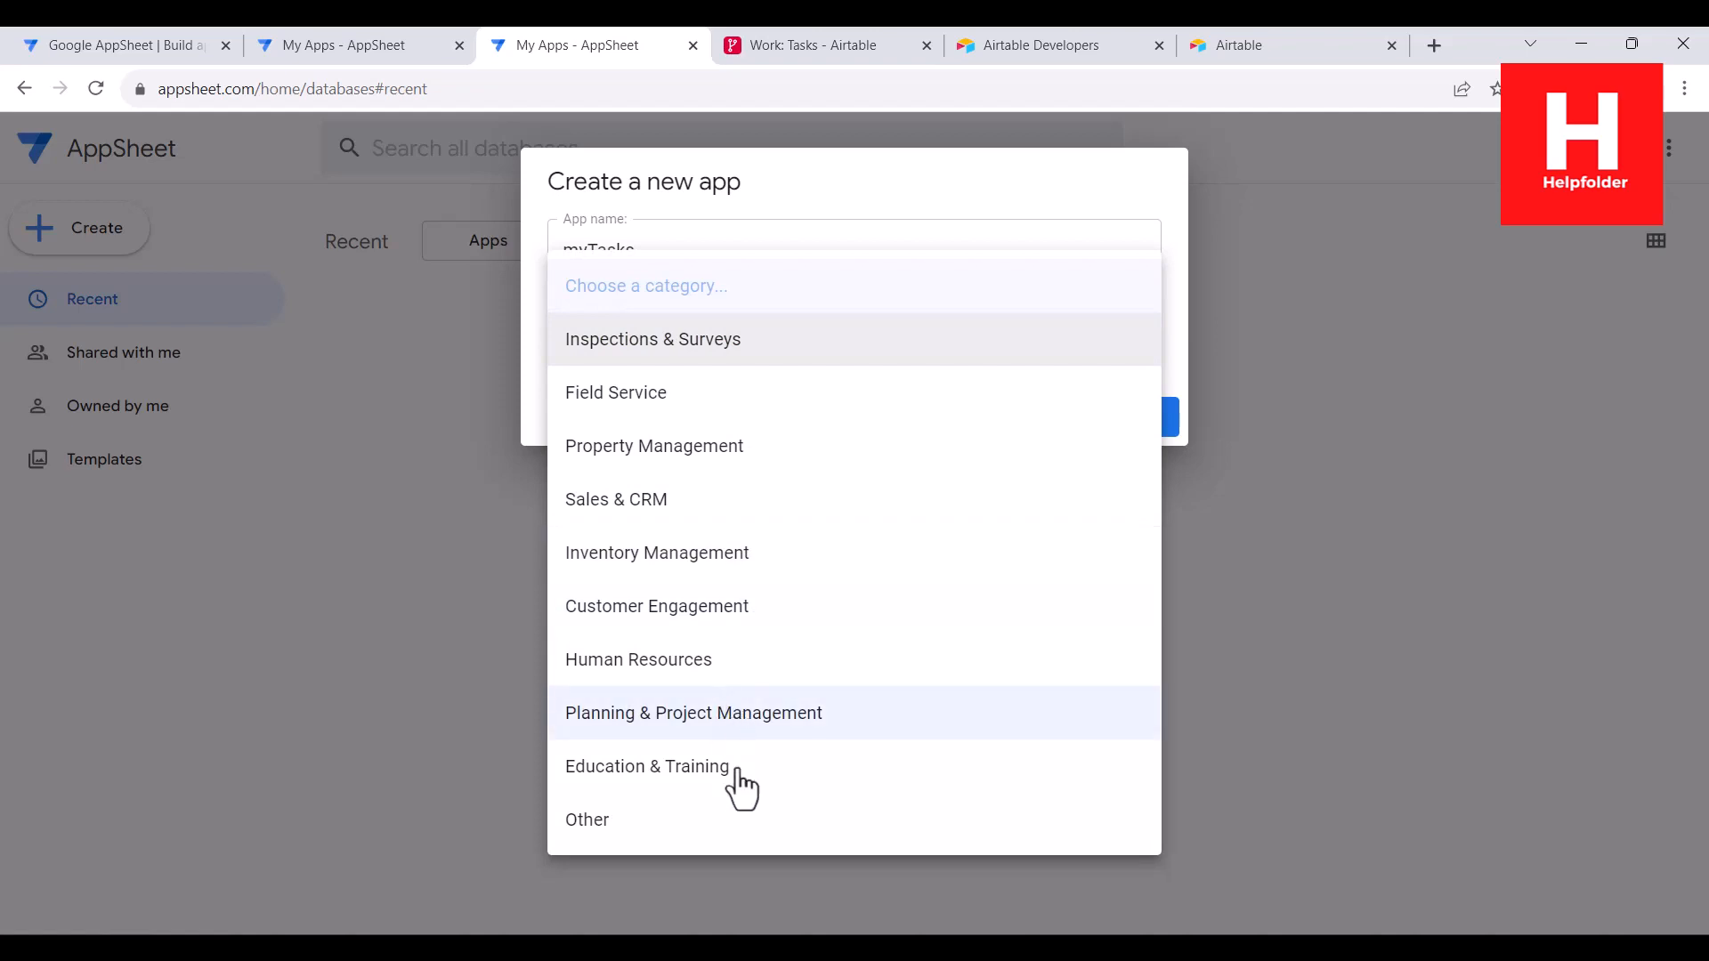
left_click(589, 841)
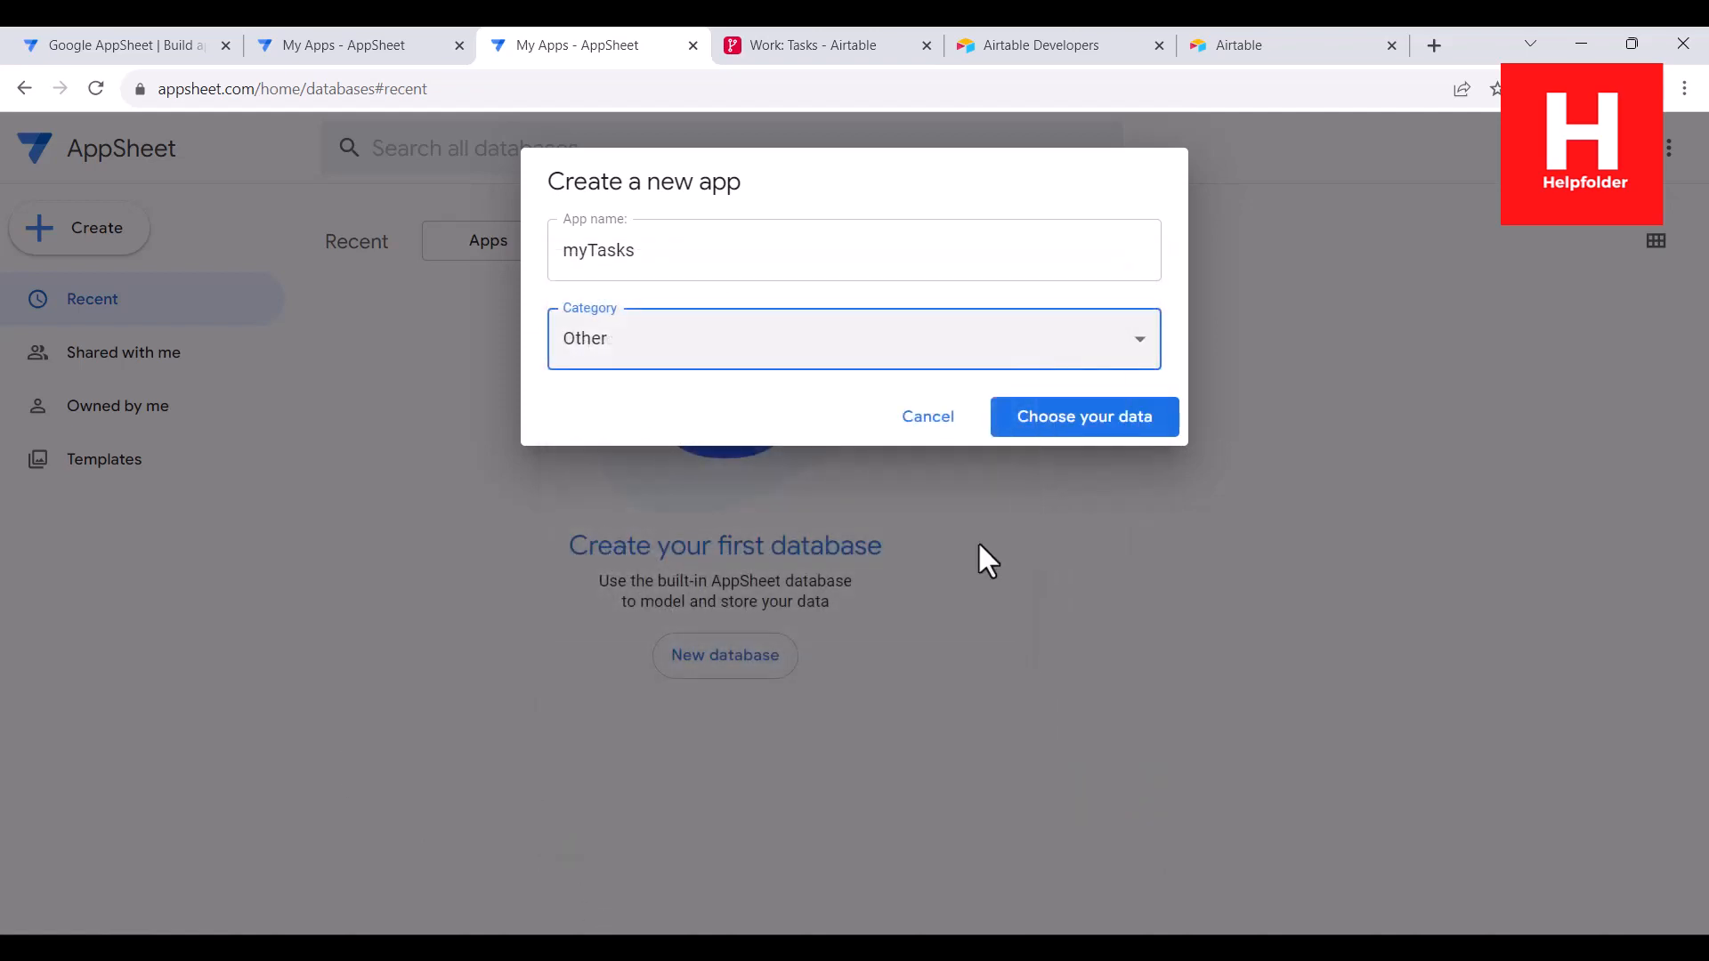
- Choose the Tasks table of the airtable-1 source as the app's data, and review the original records in Airtable's Work base
left_click(1047, 434)
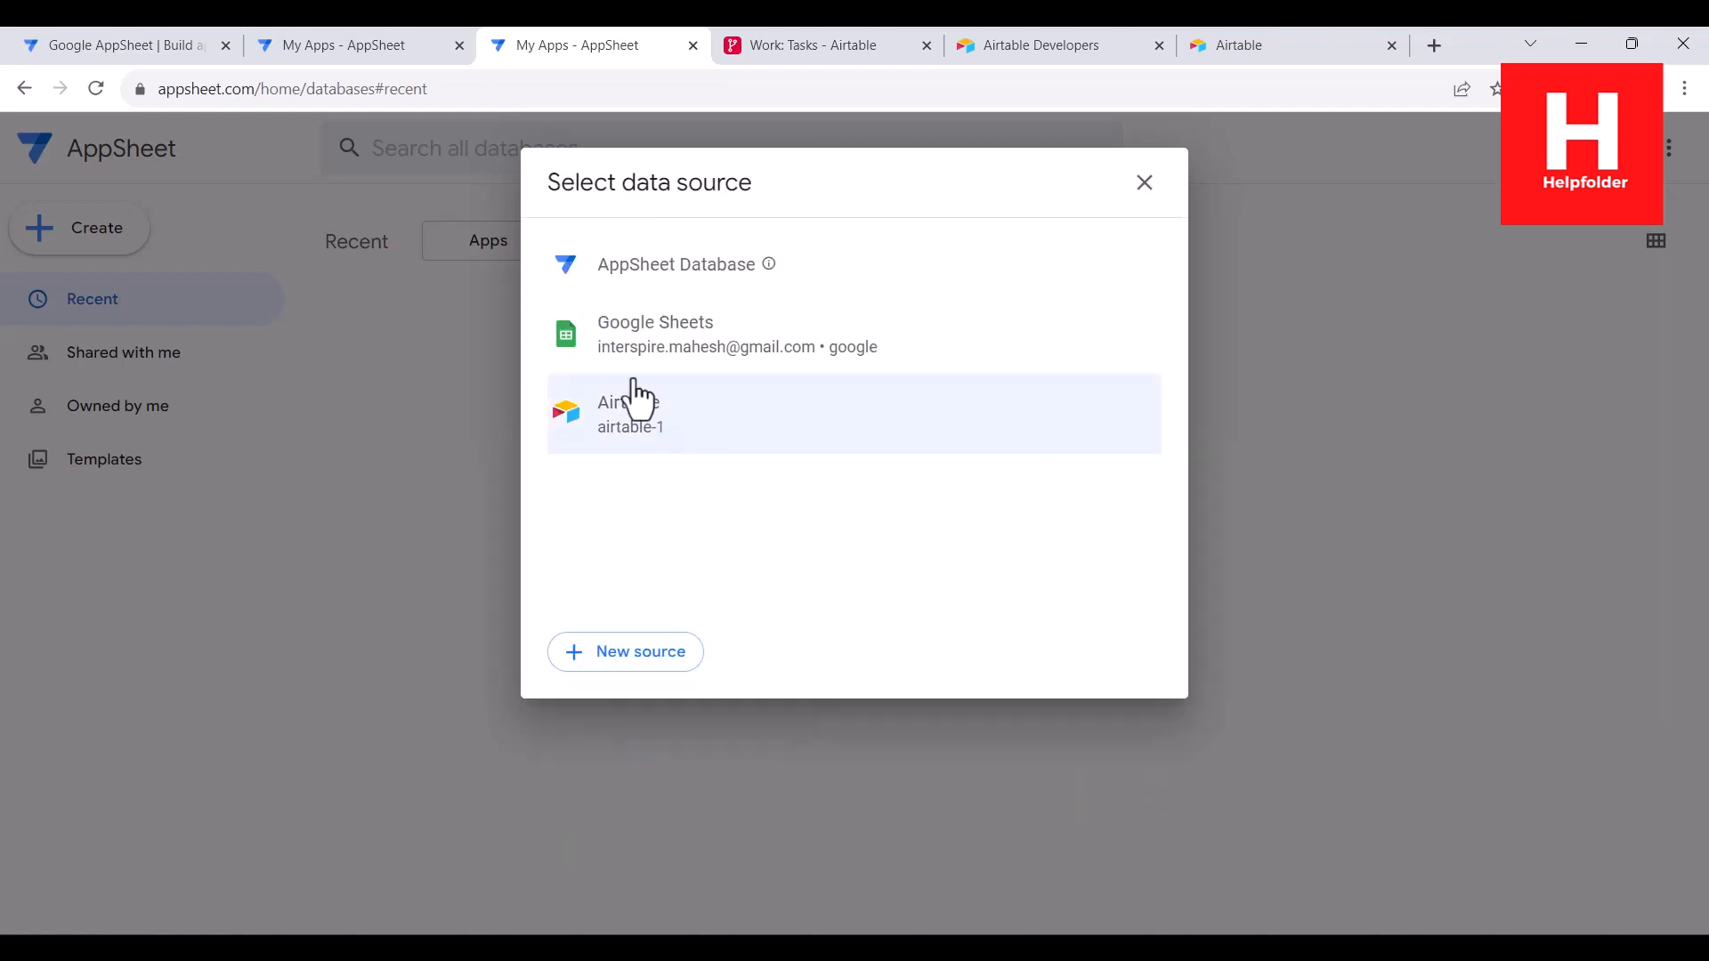
left_click(685, 442)
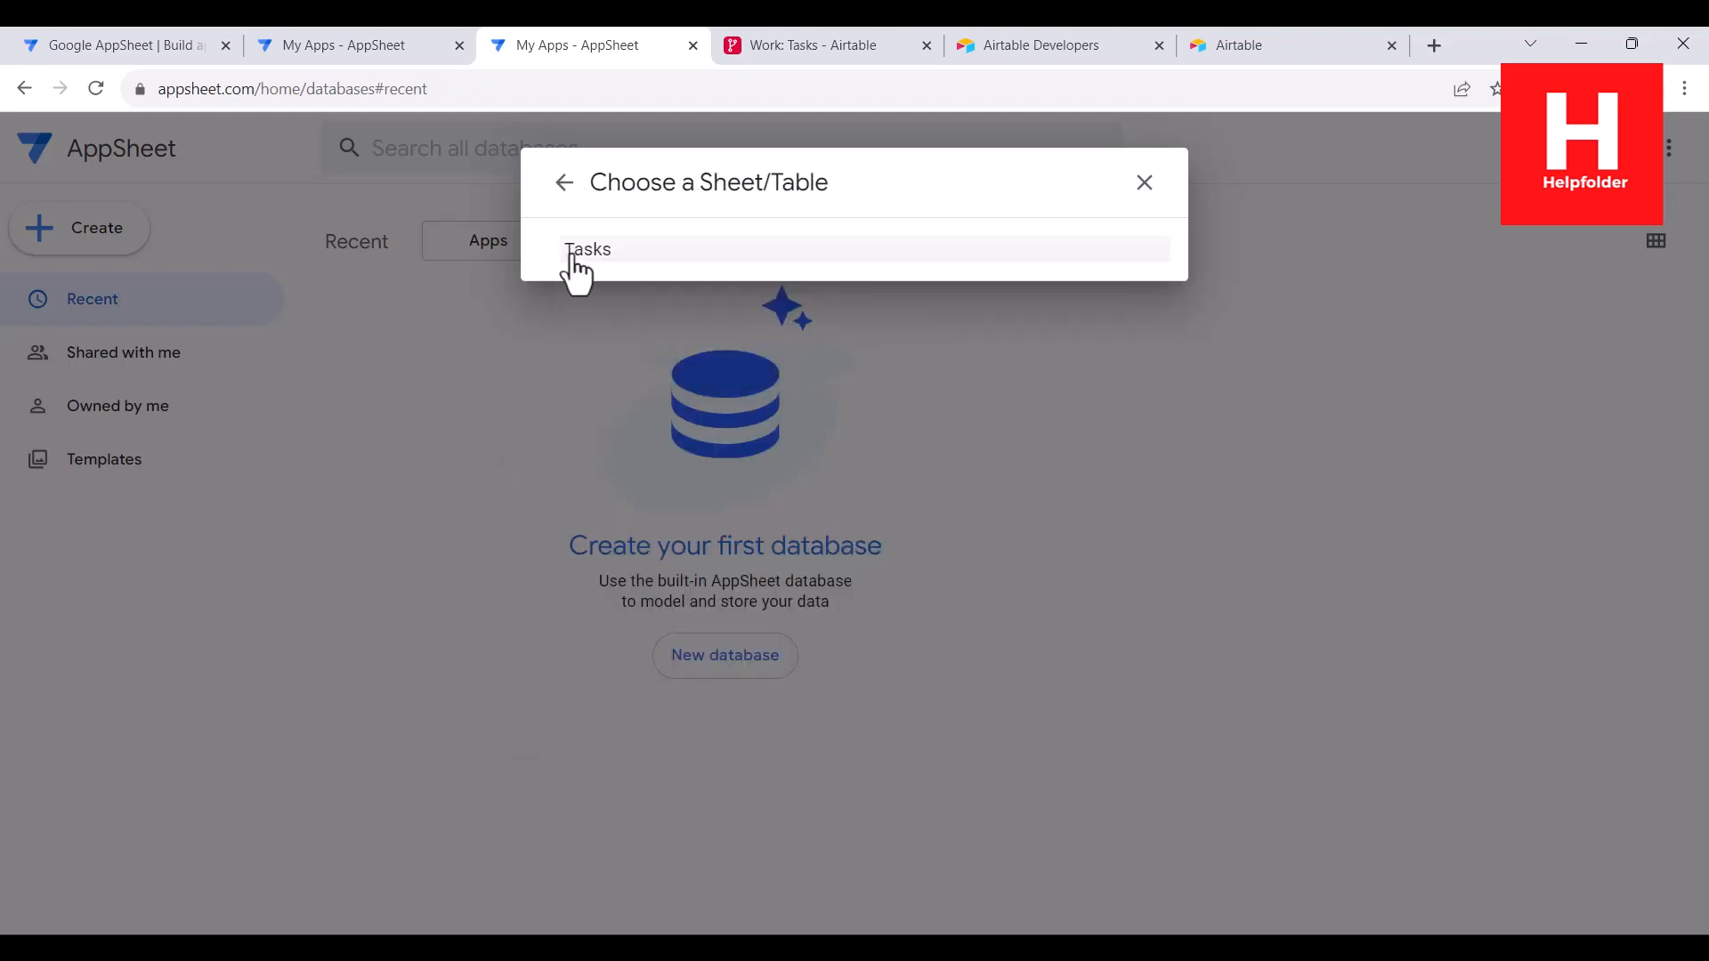
left_click(589, 252)
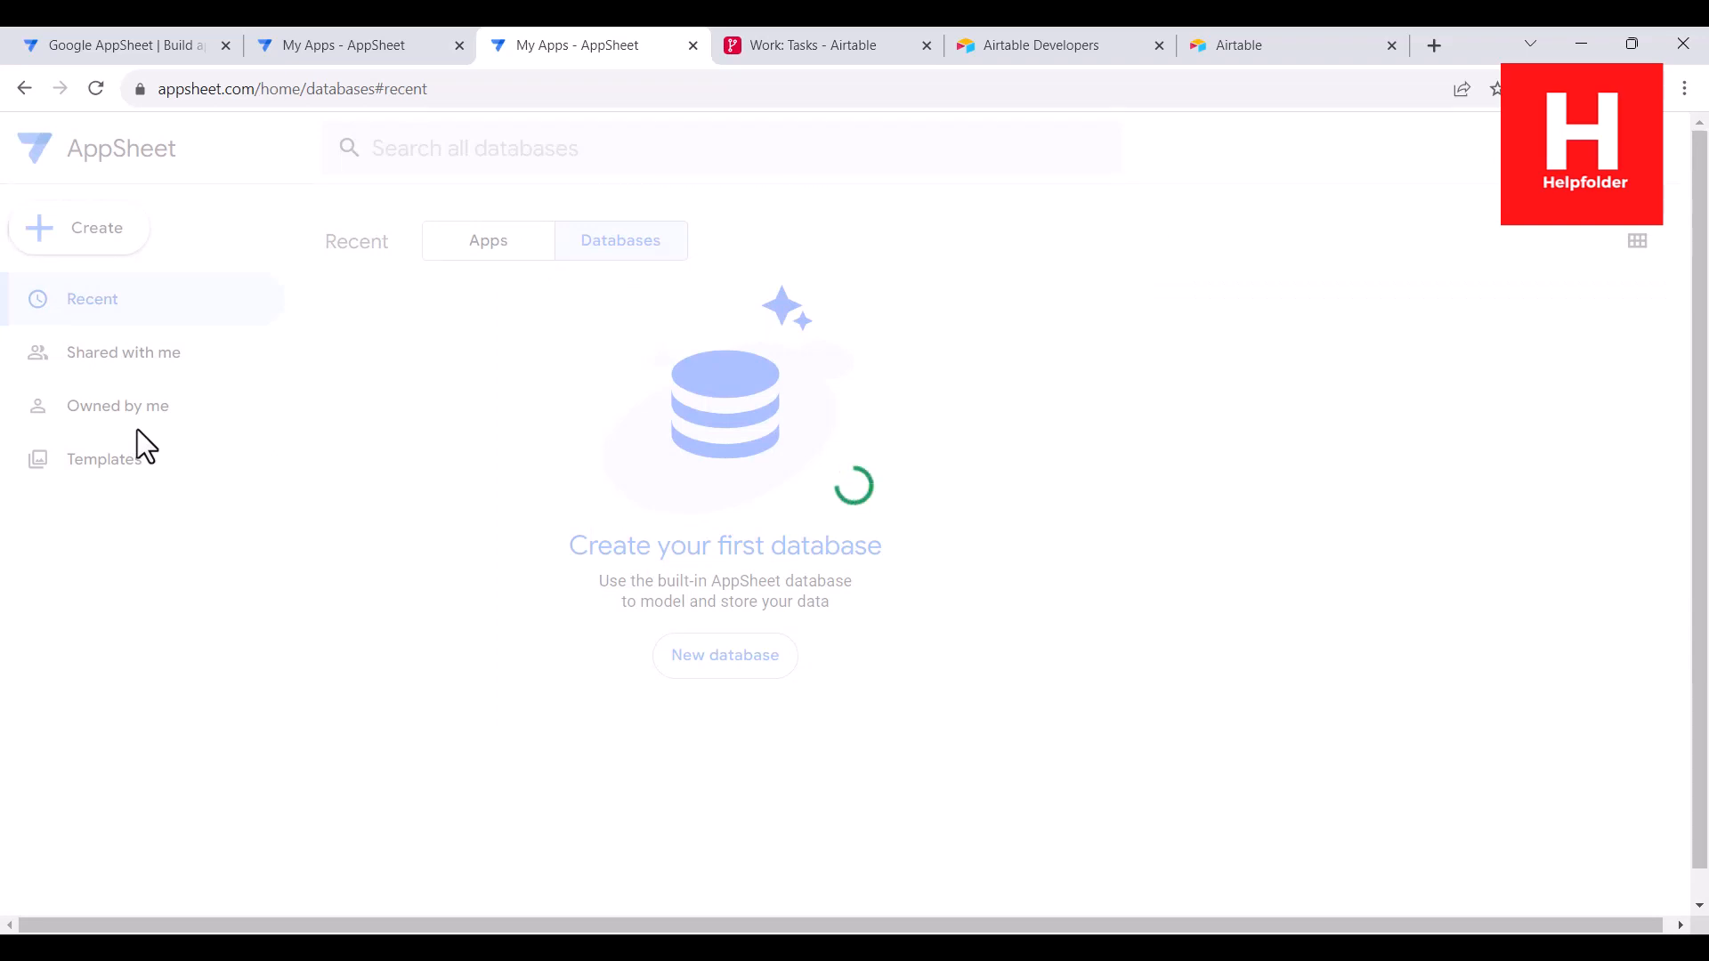
left_click(783, 47)
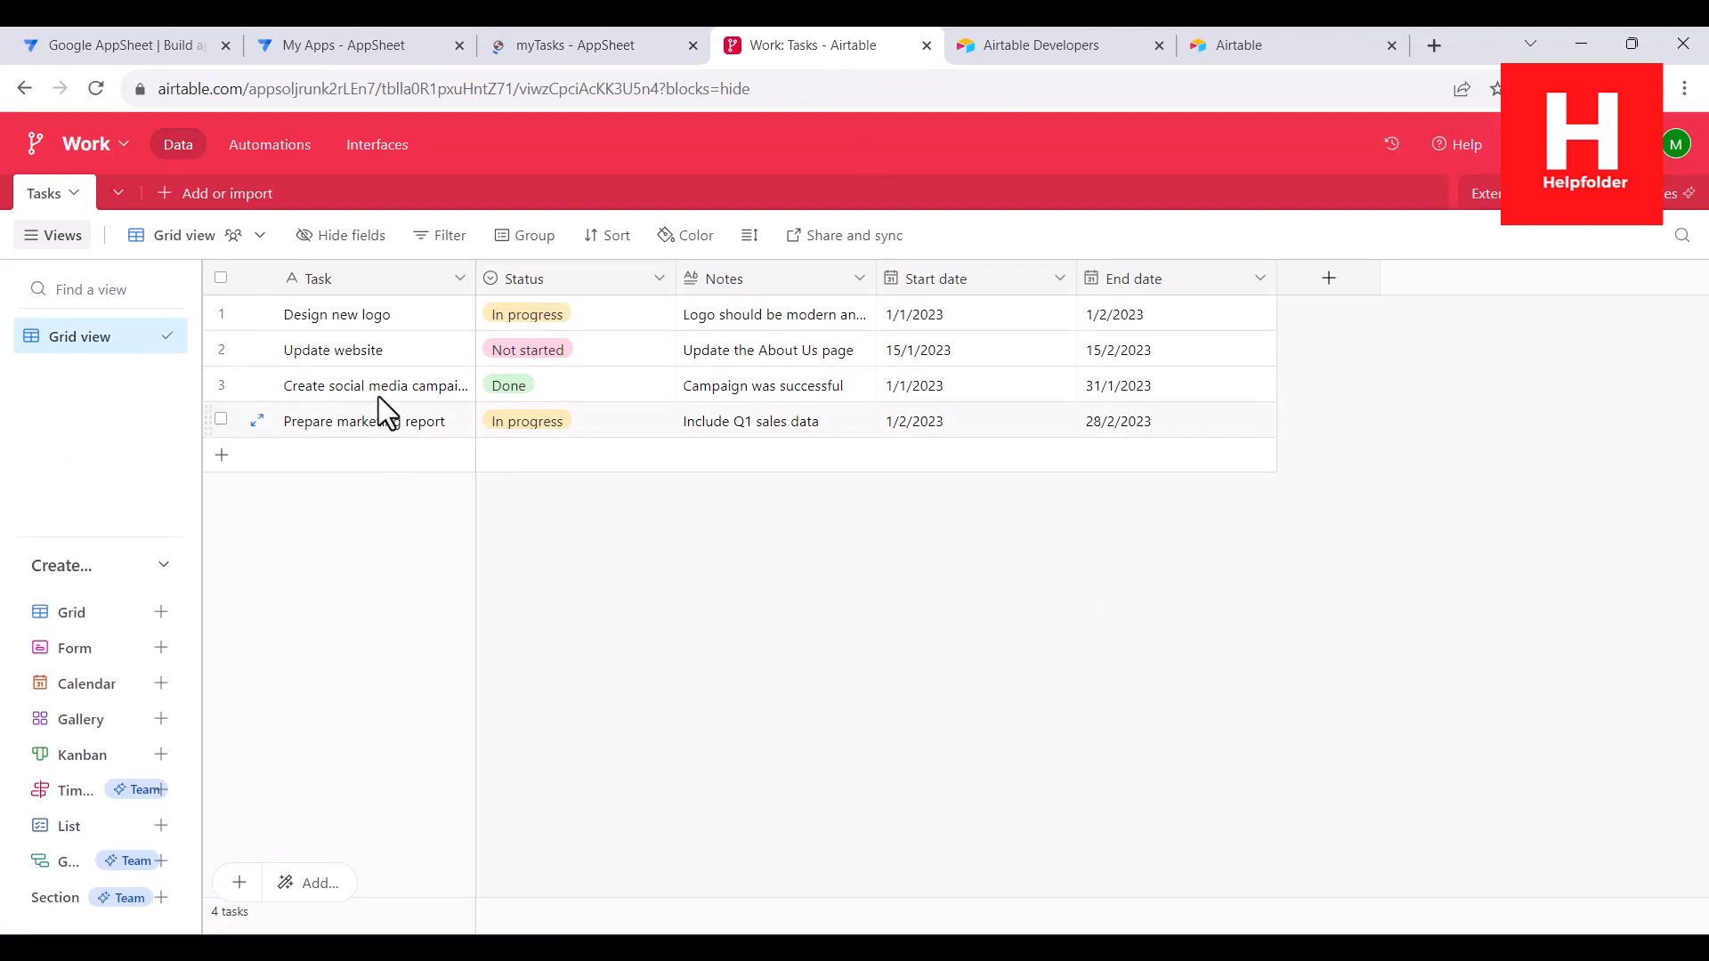
left_click(582, 43)
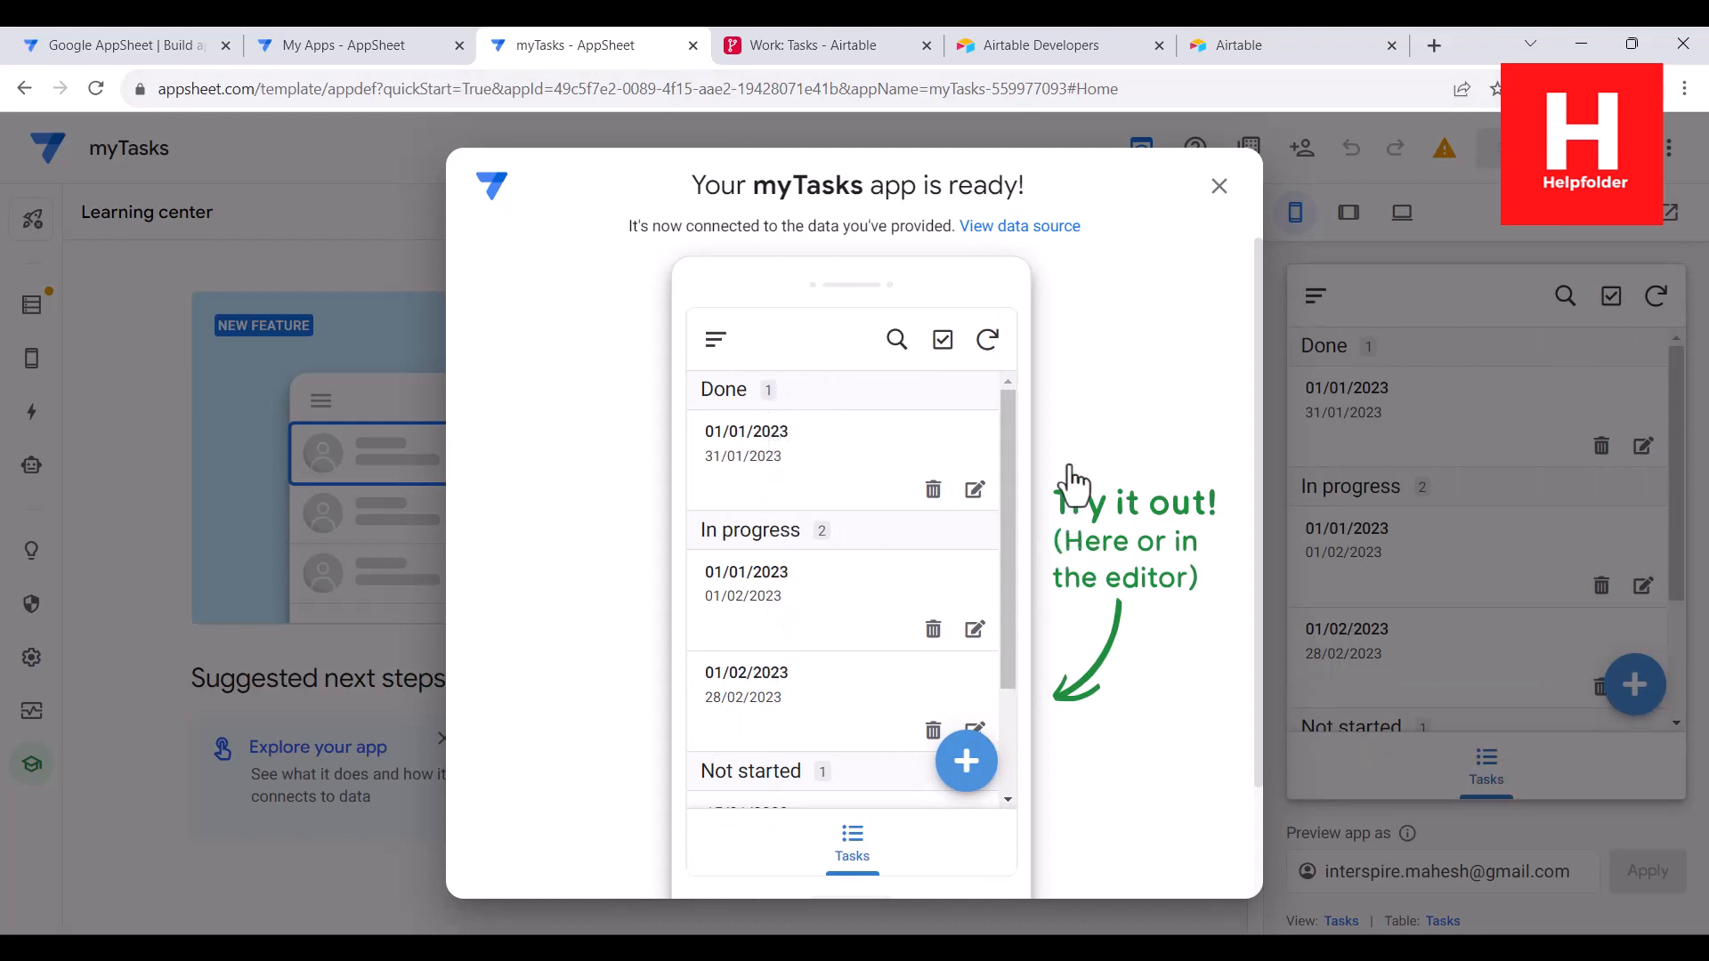
- Review and dismiss the myTasks app-ready message, and open the app's desktop preview
left_click_drag(1008, 449, 1008, 491)
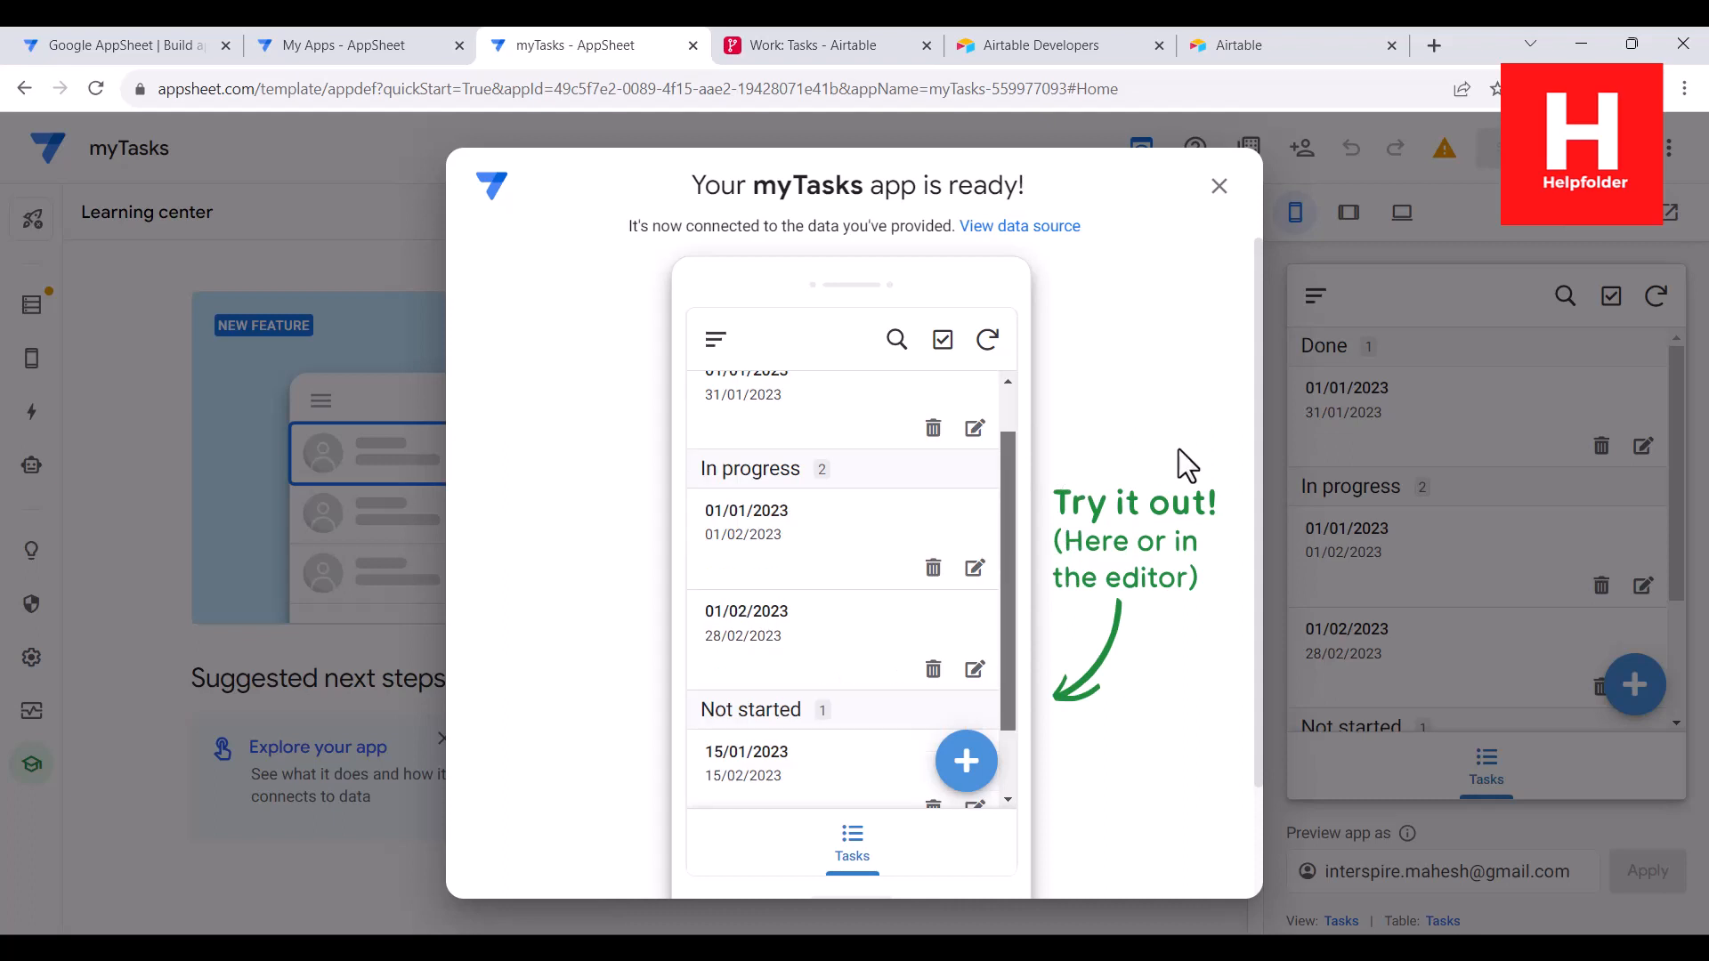
left_click(1220, 186)
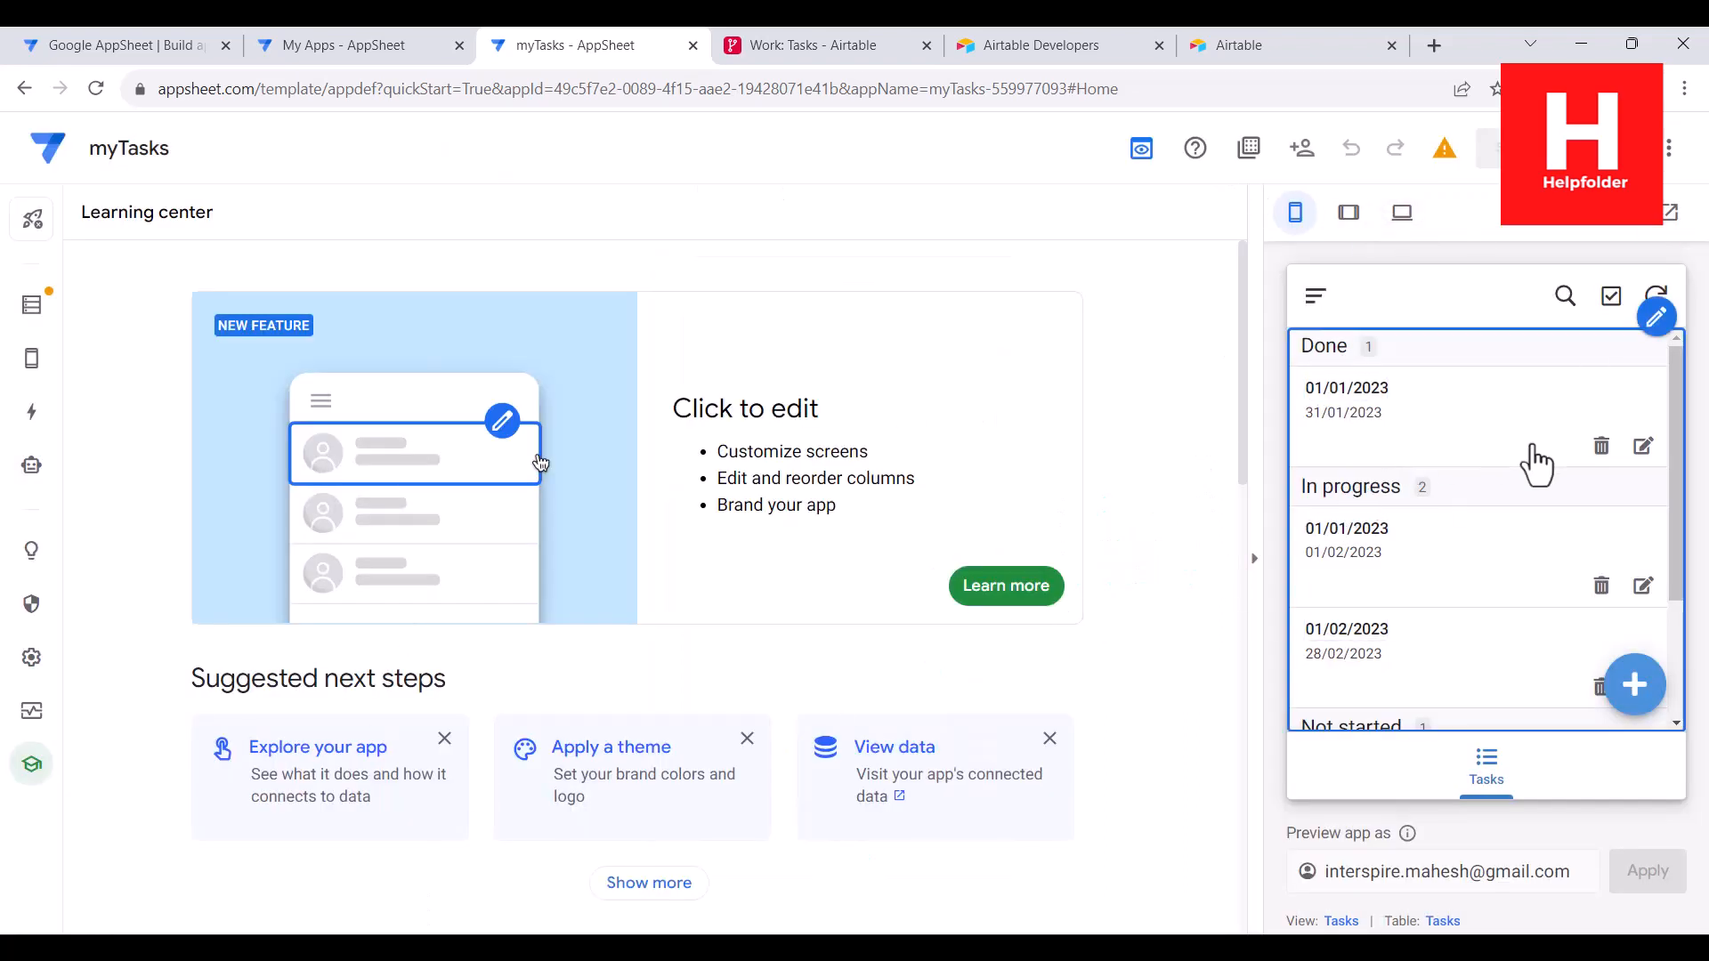
left_click(1402, 214)
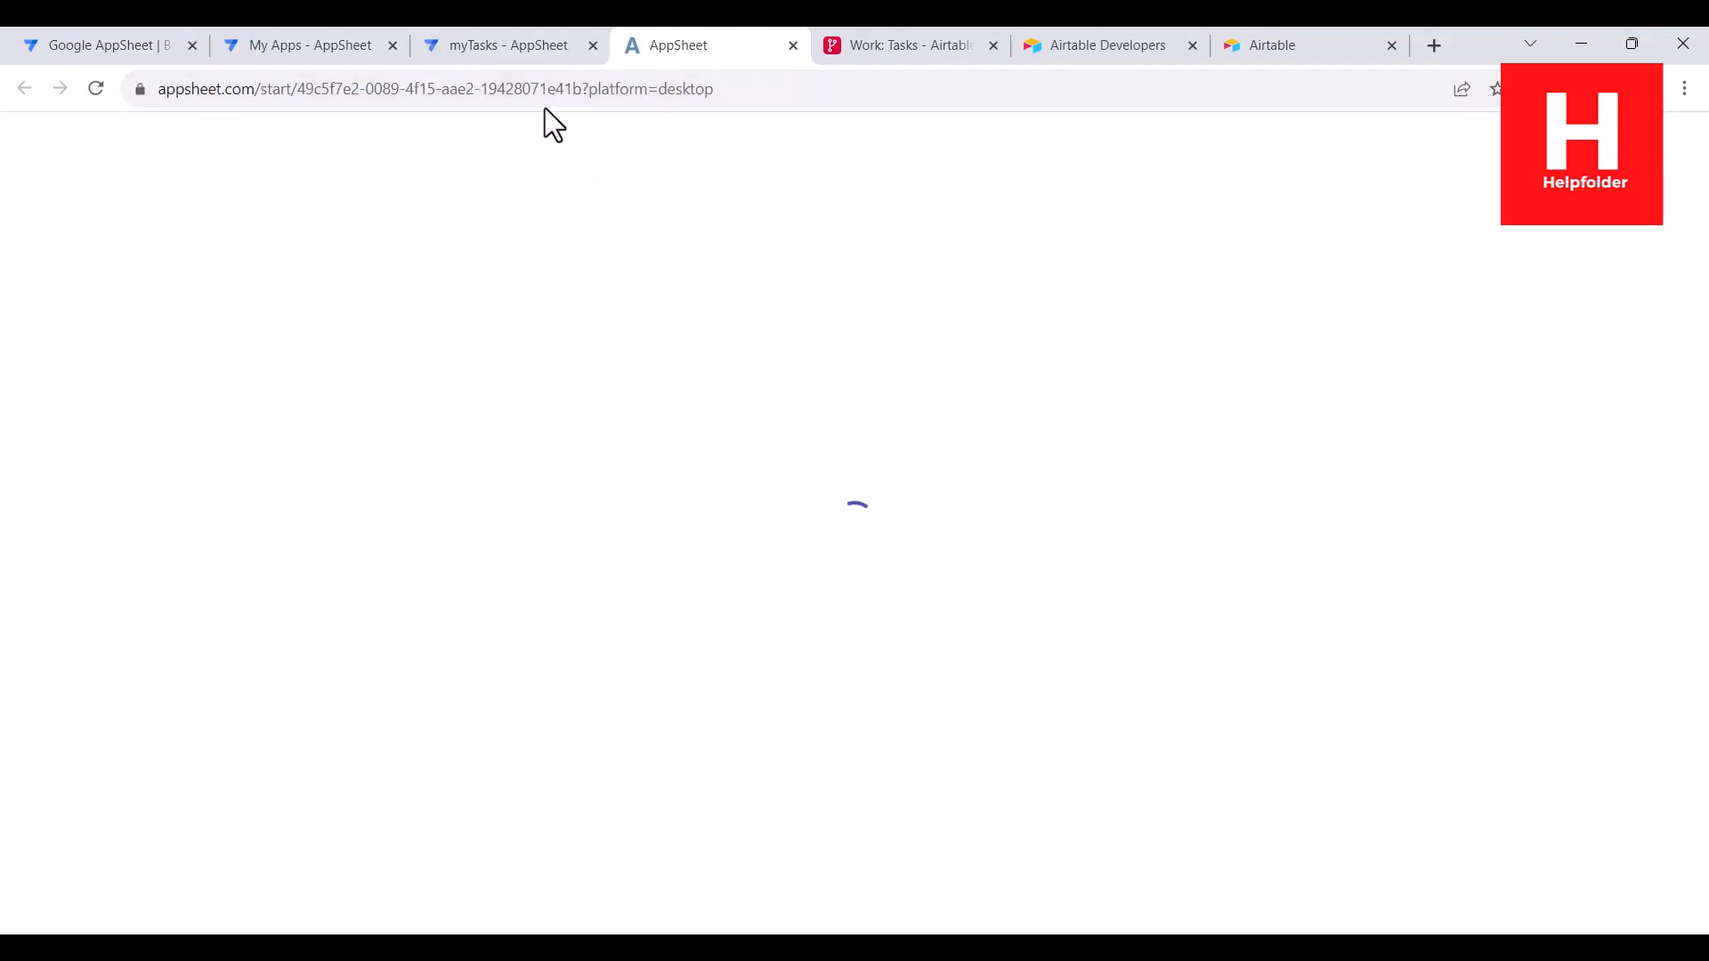
left_click(515, 43)
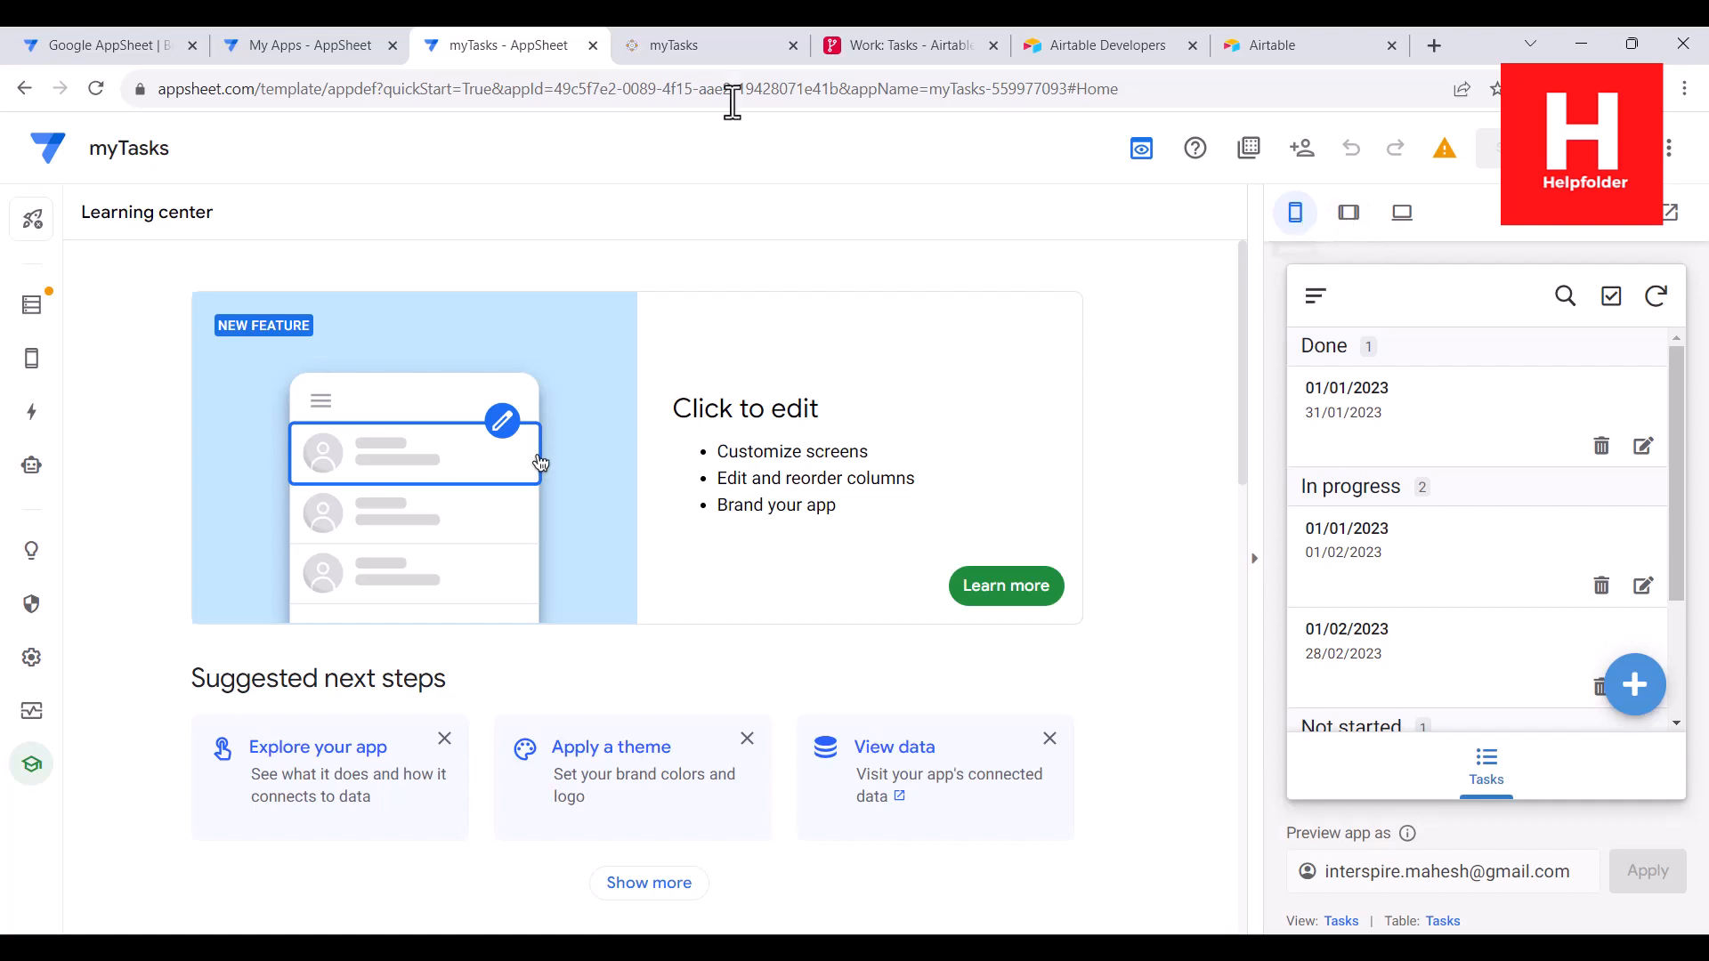
left_click(671, 48)
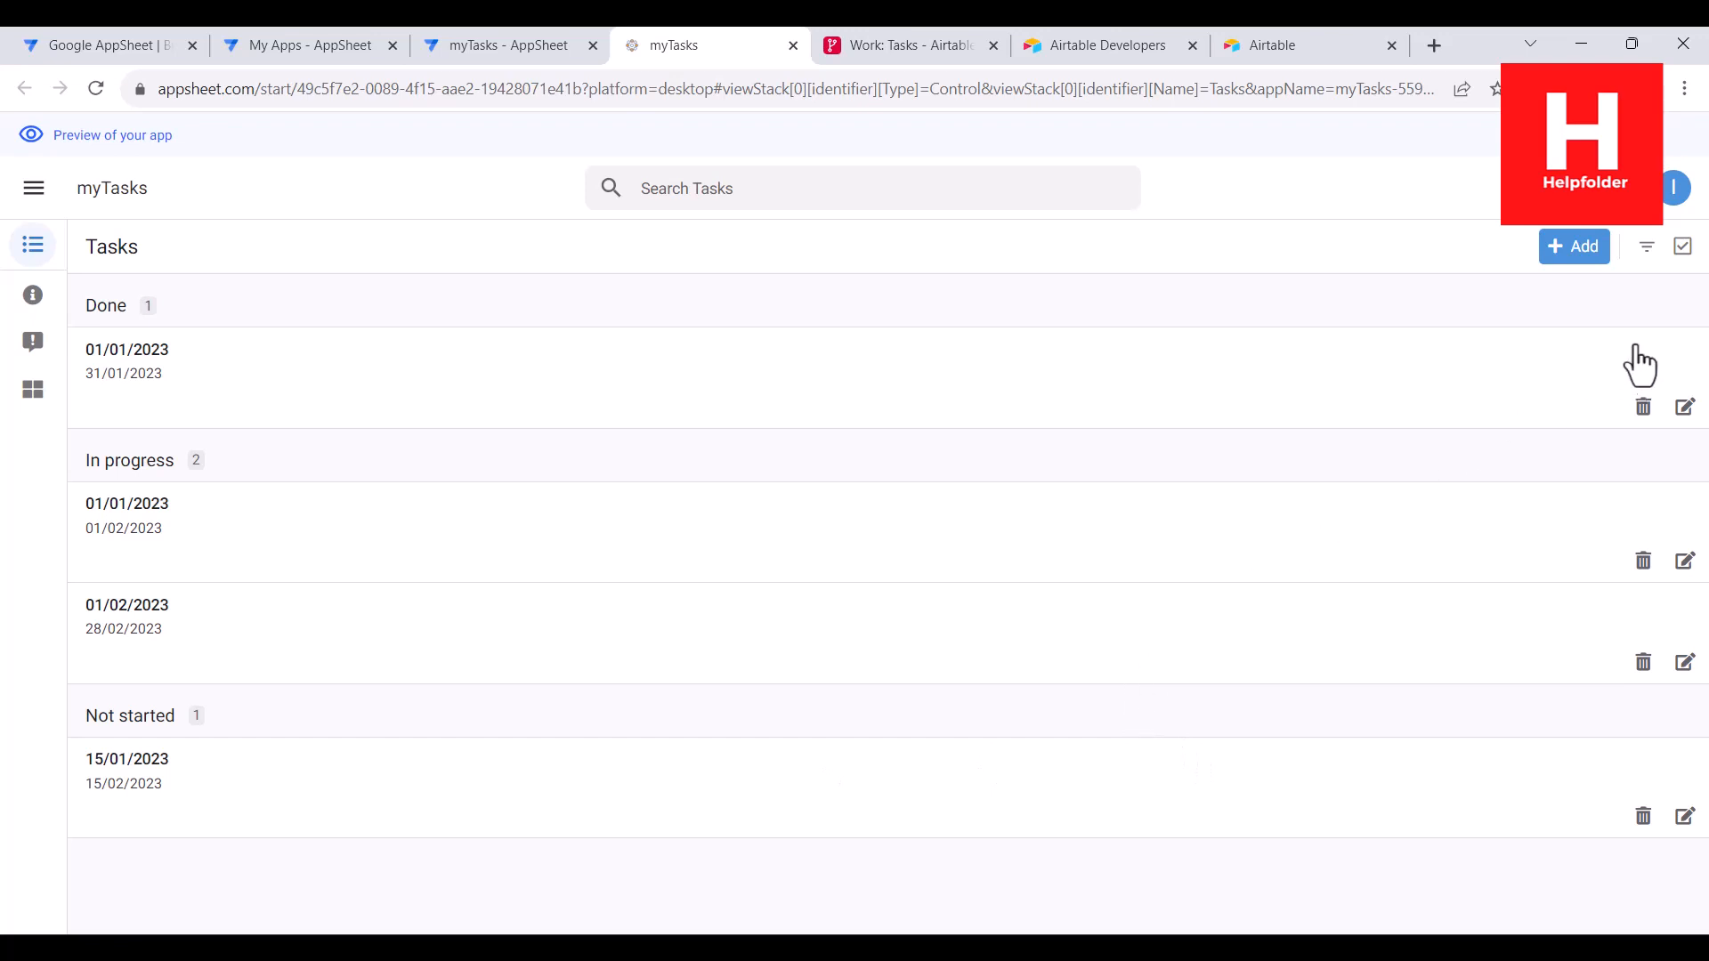
- Open a blank Tasks form in the desktop preview, check its Task, Status and Notes fields, and close it without saving
left_click(1570, 253)
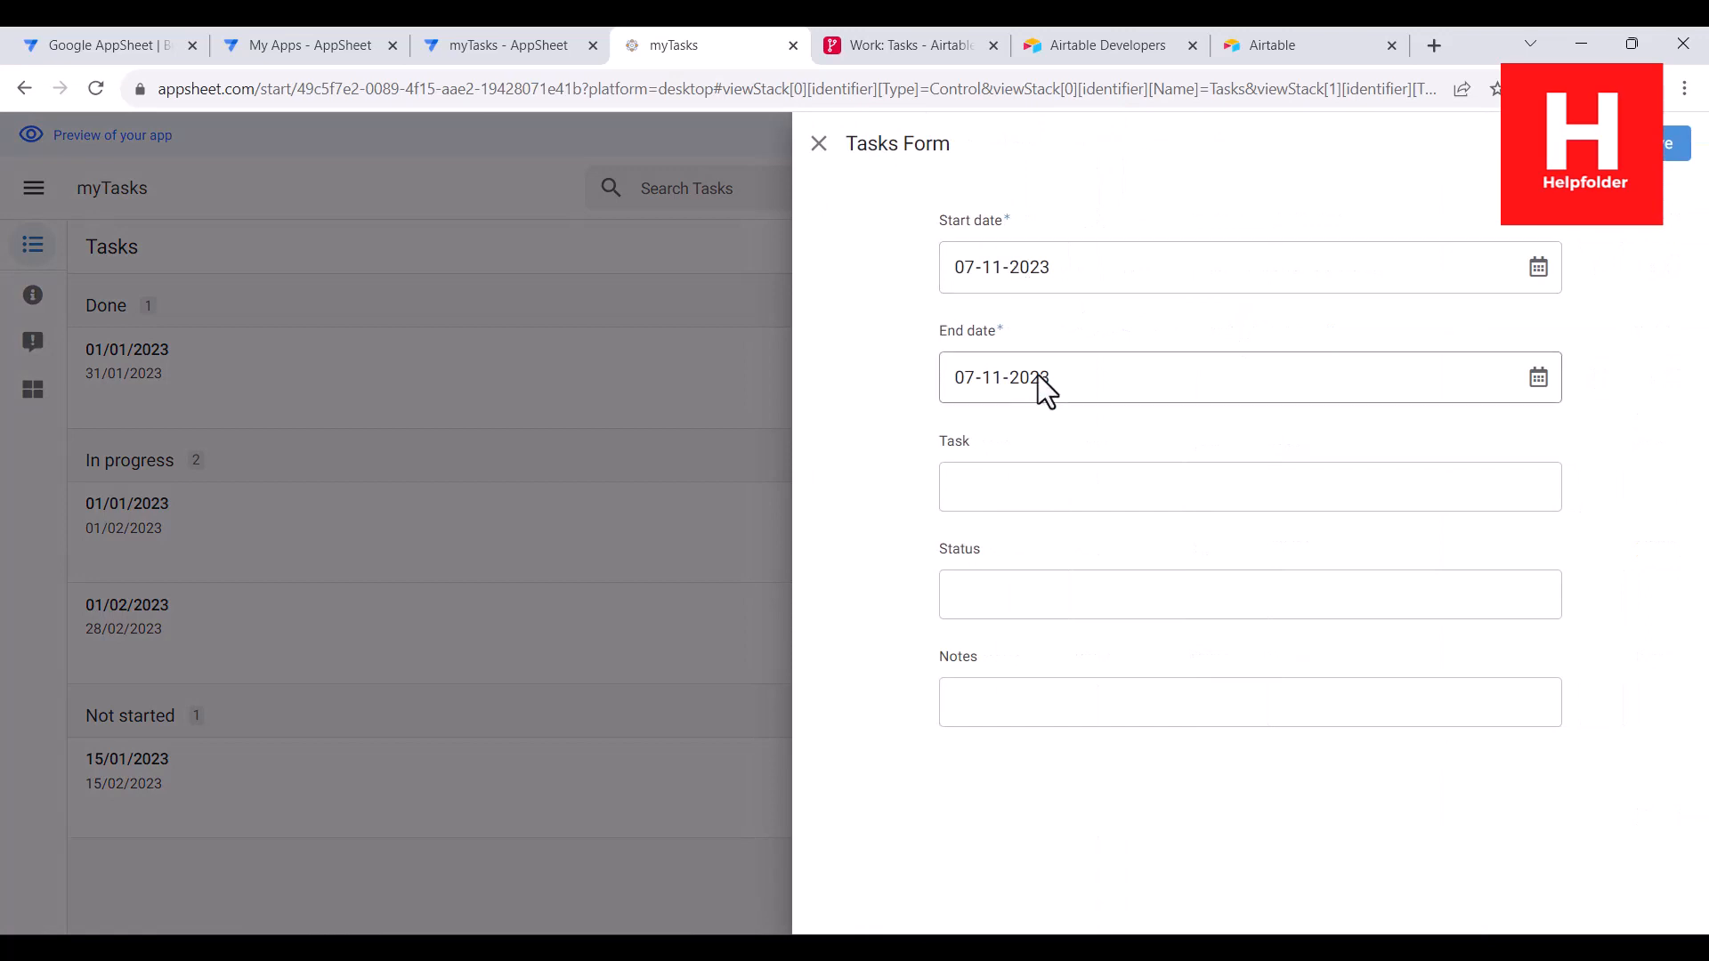
left_click(1003, 488)
left_click(993, 586)
left_click(996, 686)
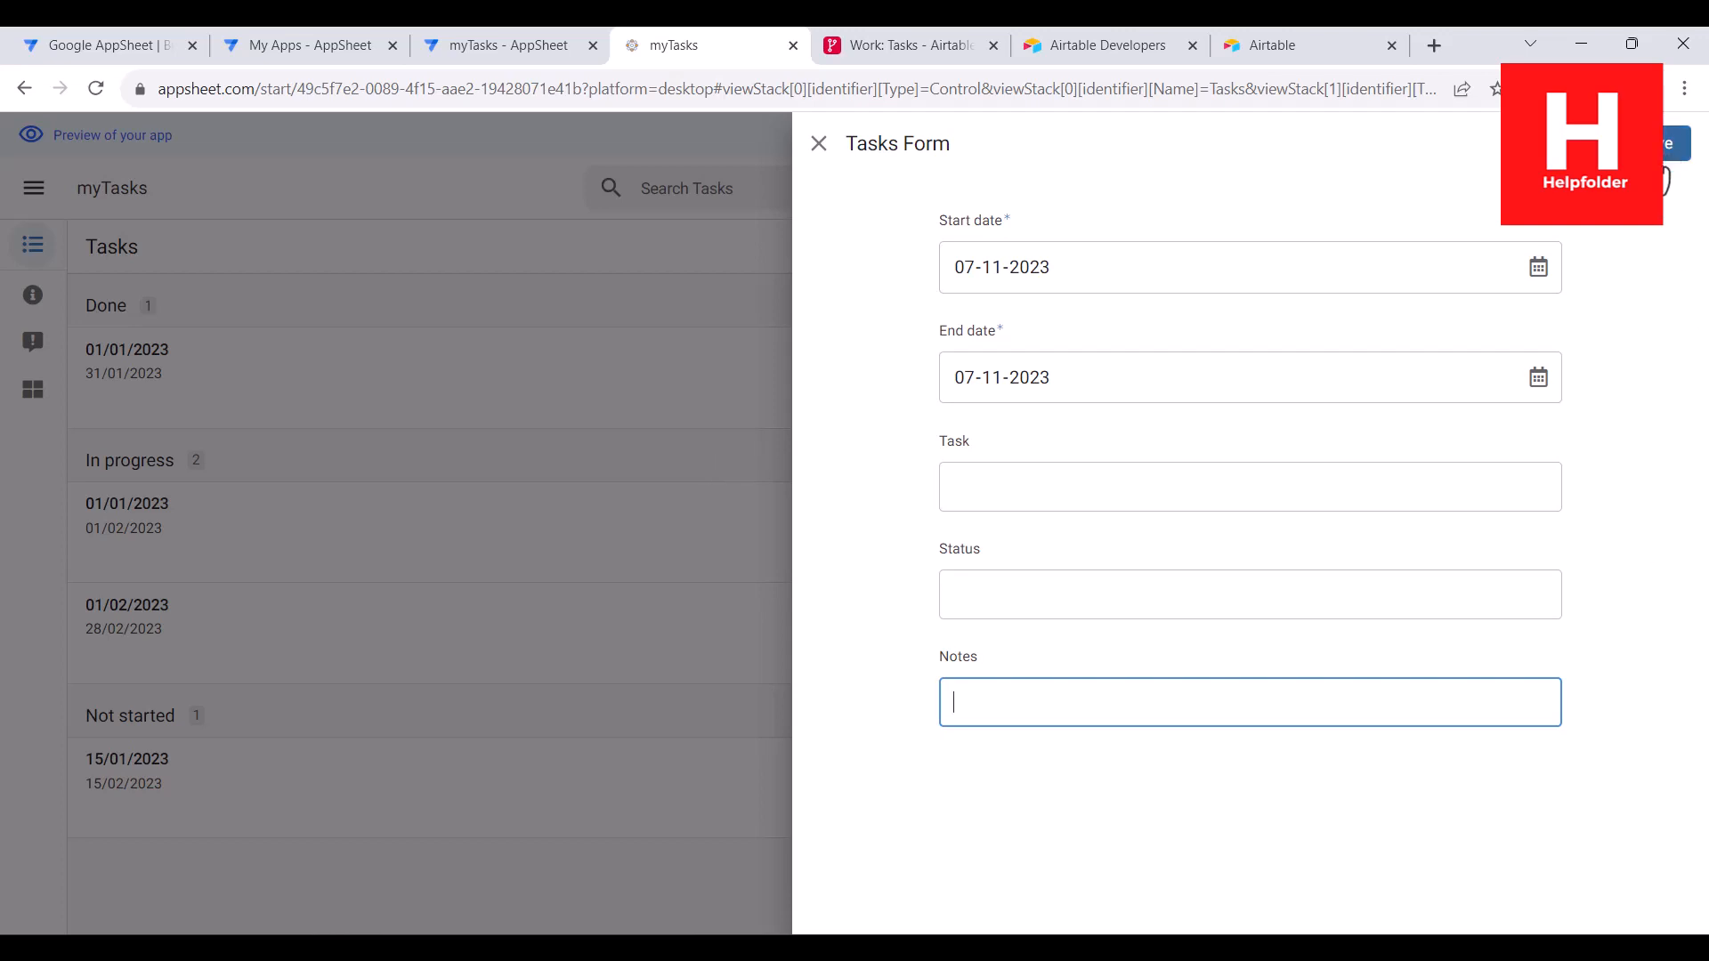
left_click(819, 144)
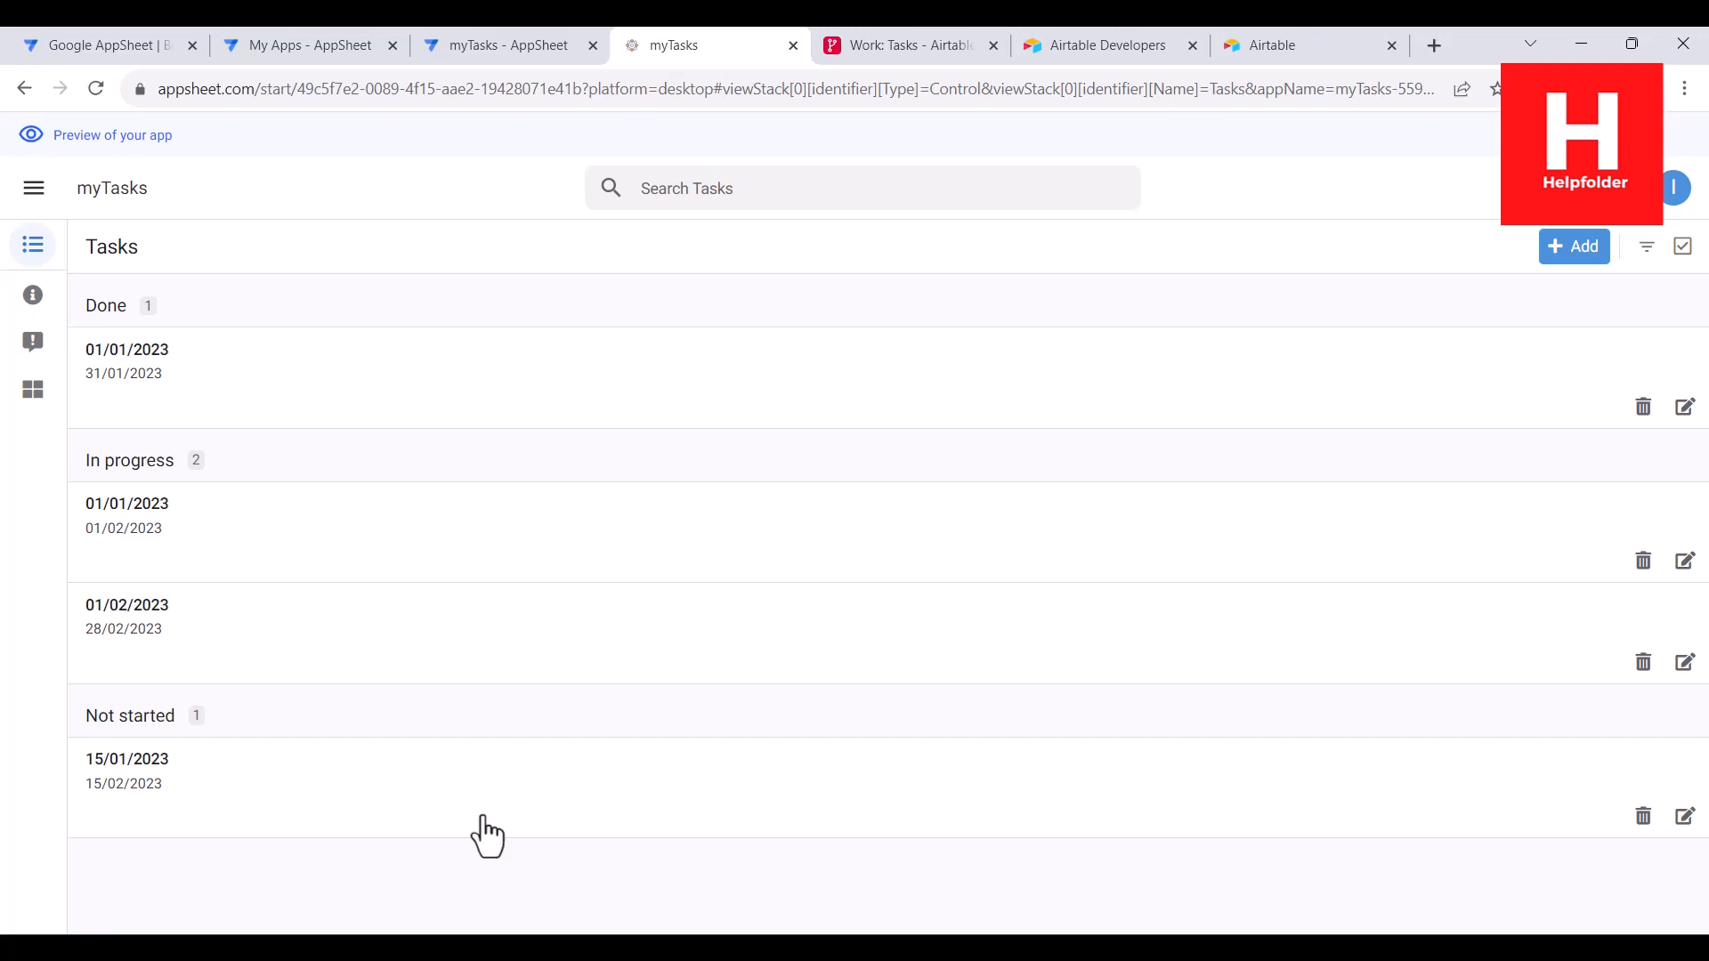
- Explore the desktop preview's task search and its expandable navigation menu, leaving the menu collapsed
left_click(659, 189)
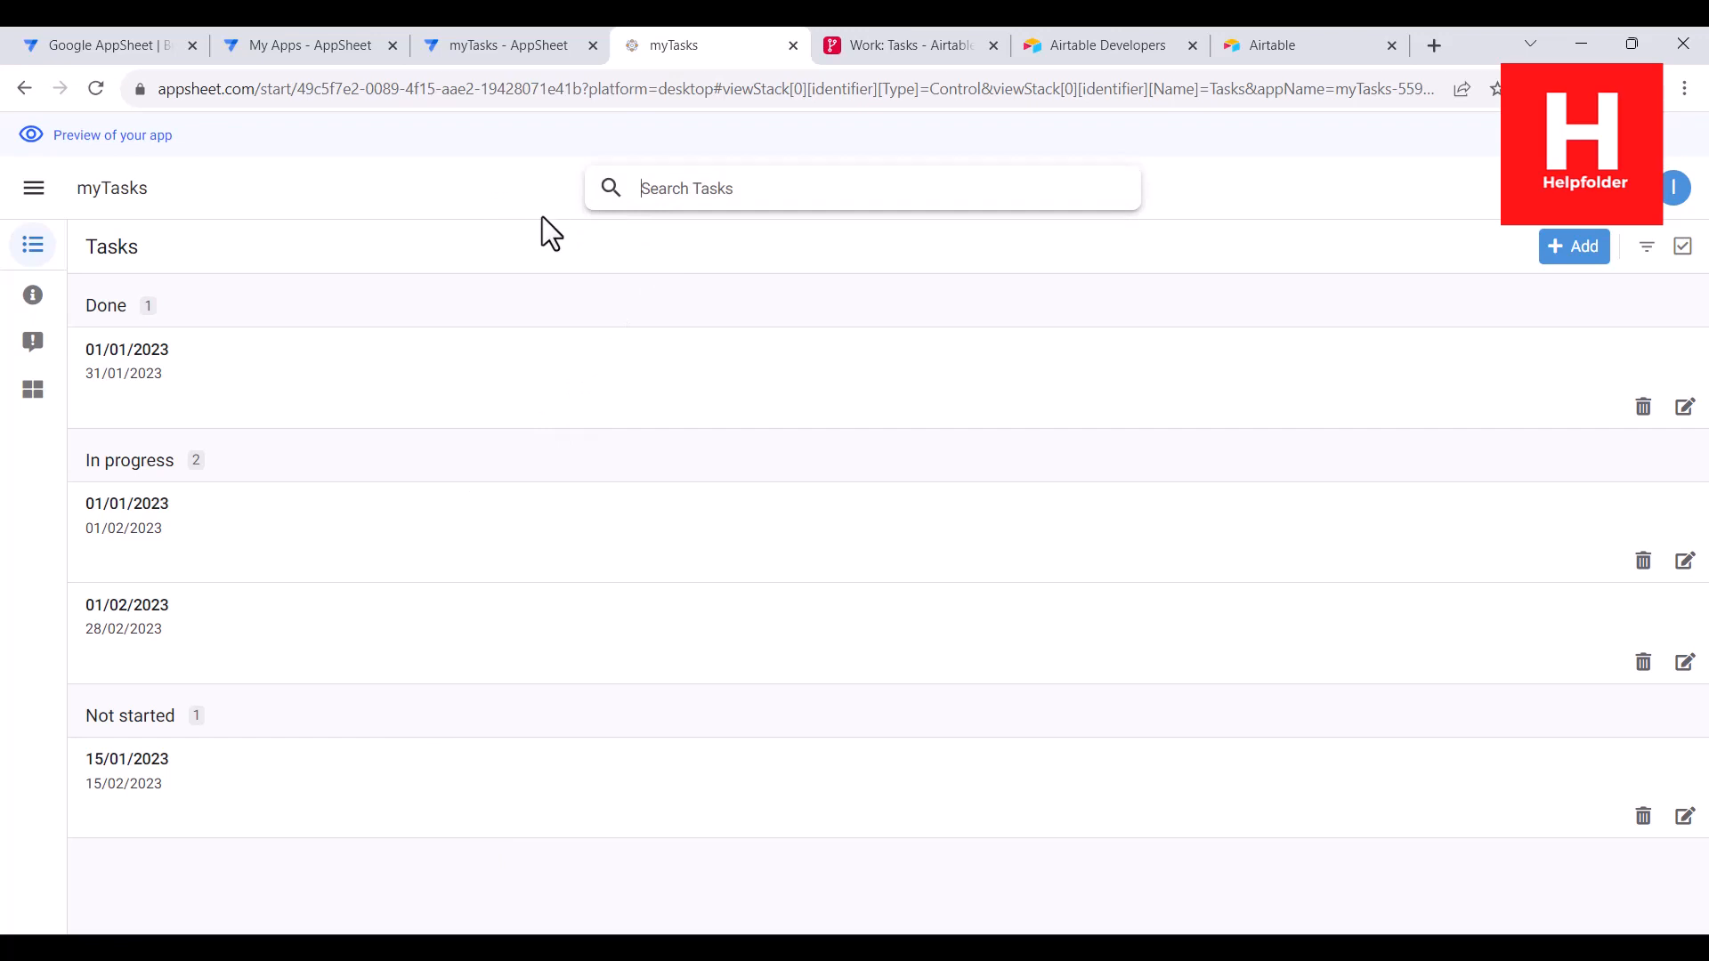
left_click(34, 189)
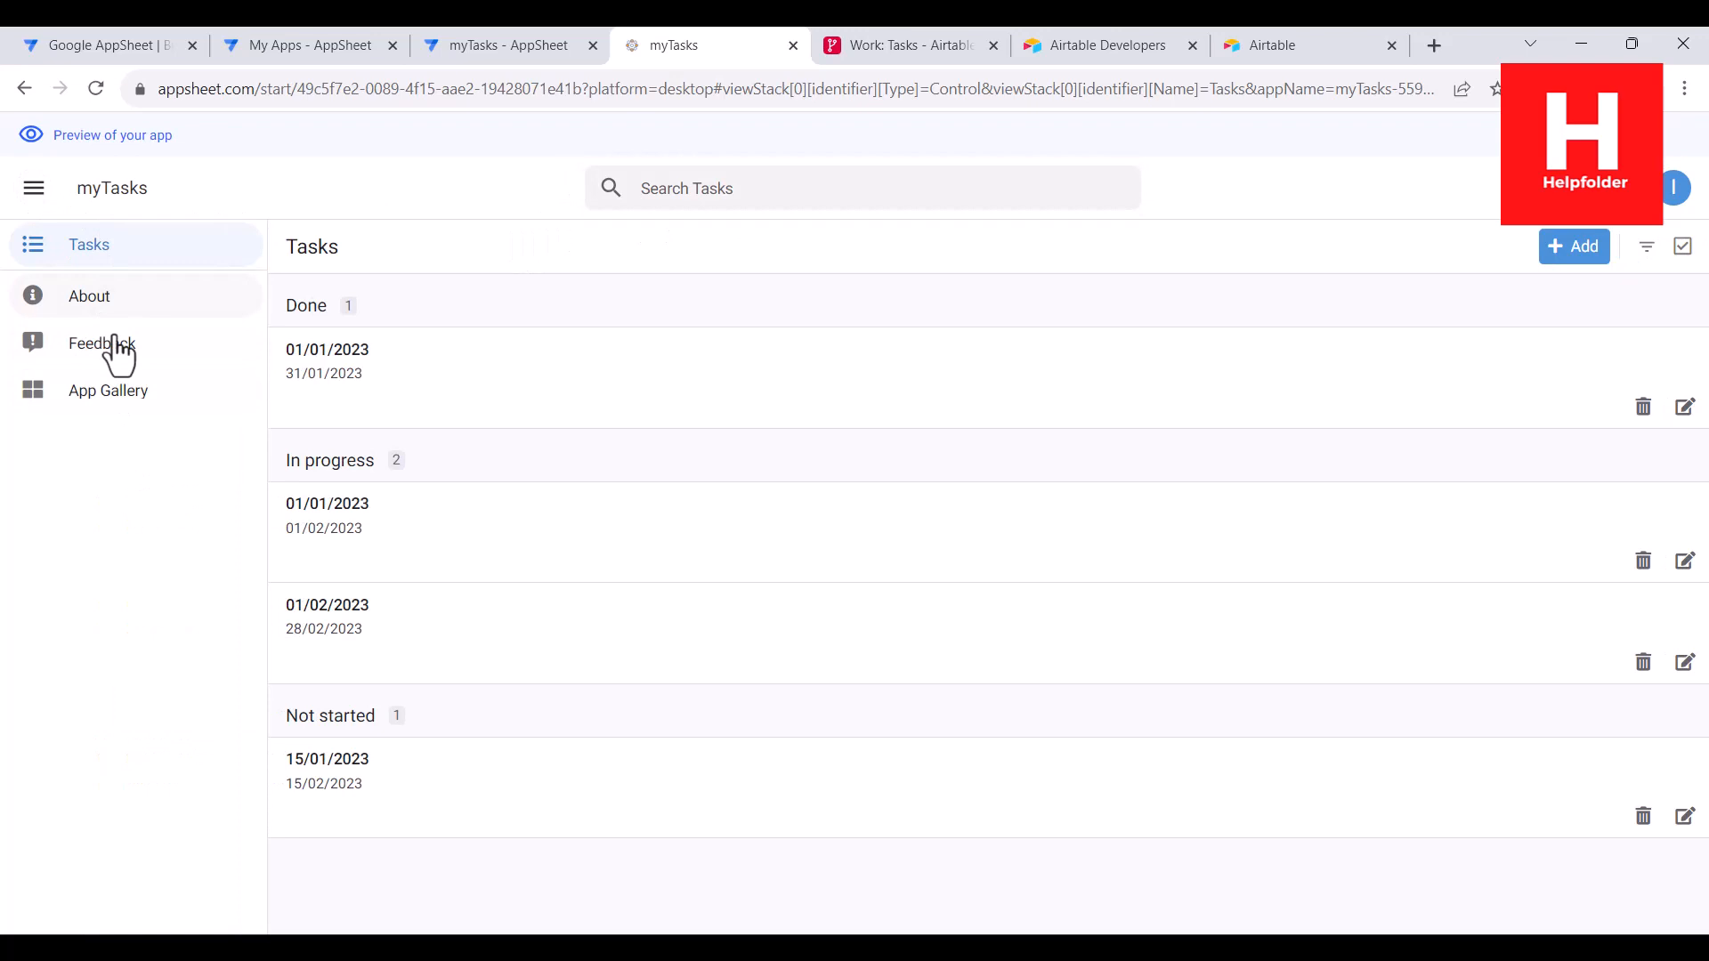
left_click(34, 189)
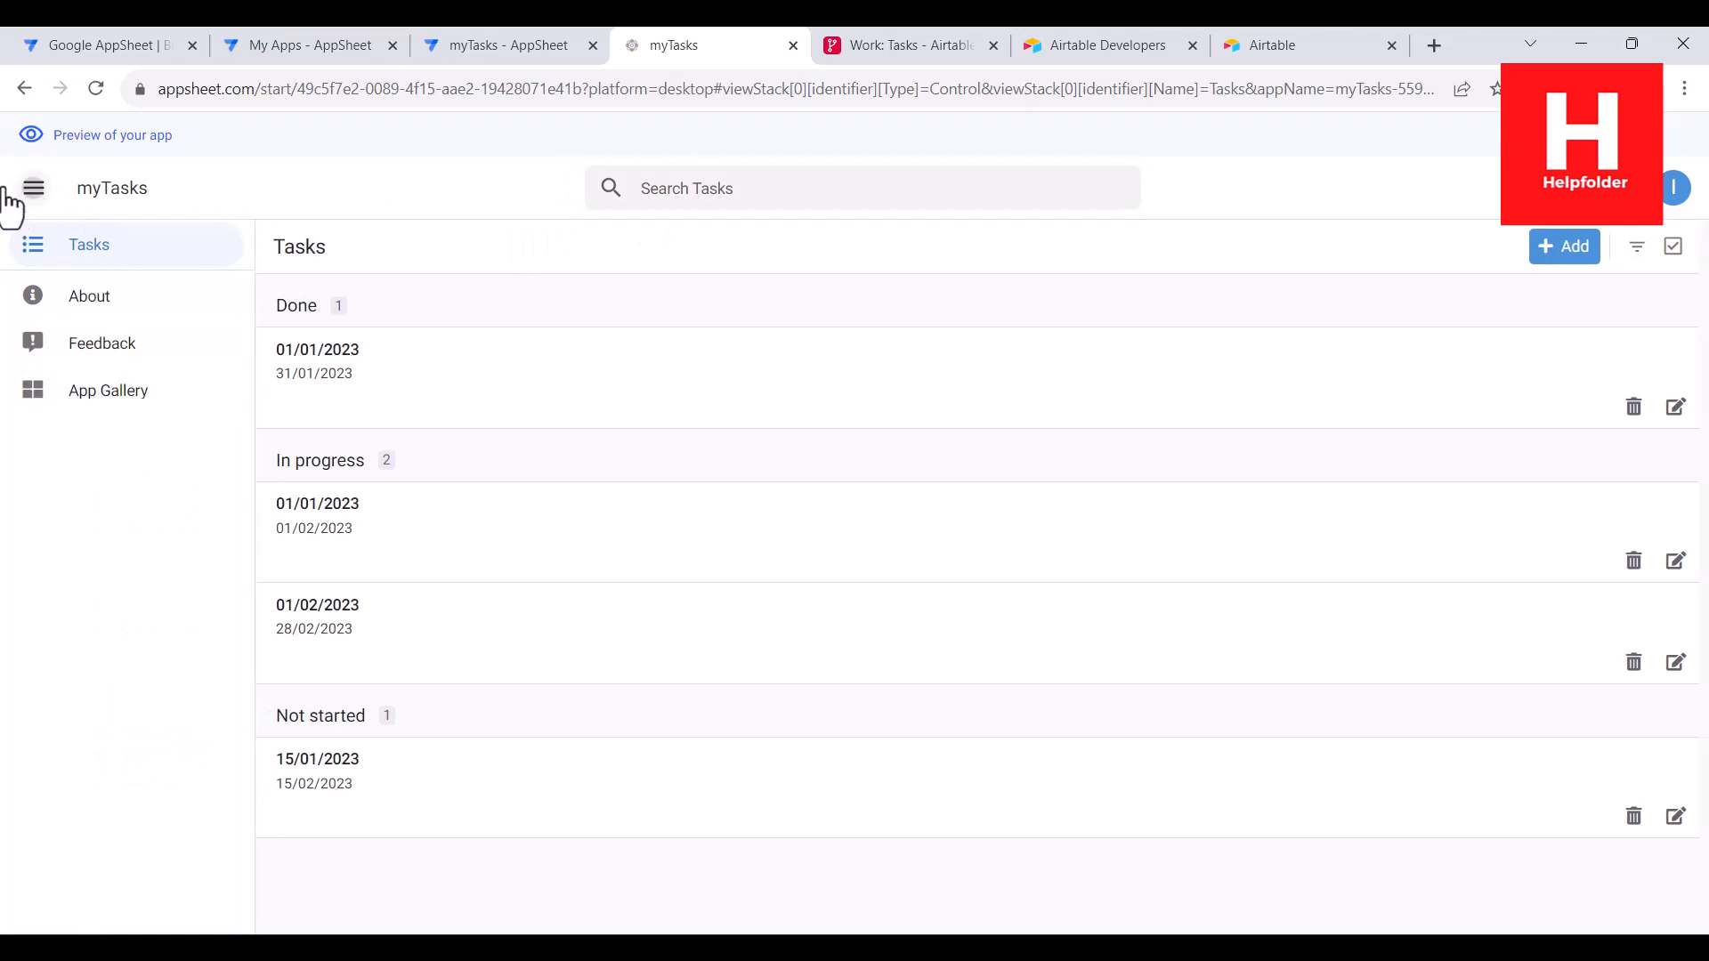
left_click(730, 187)
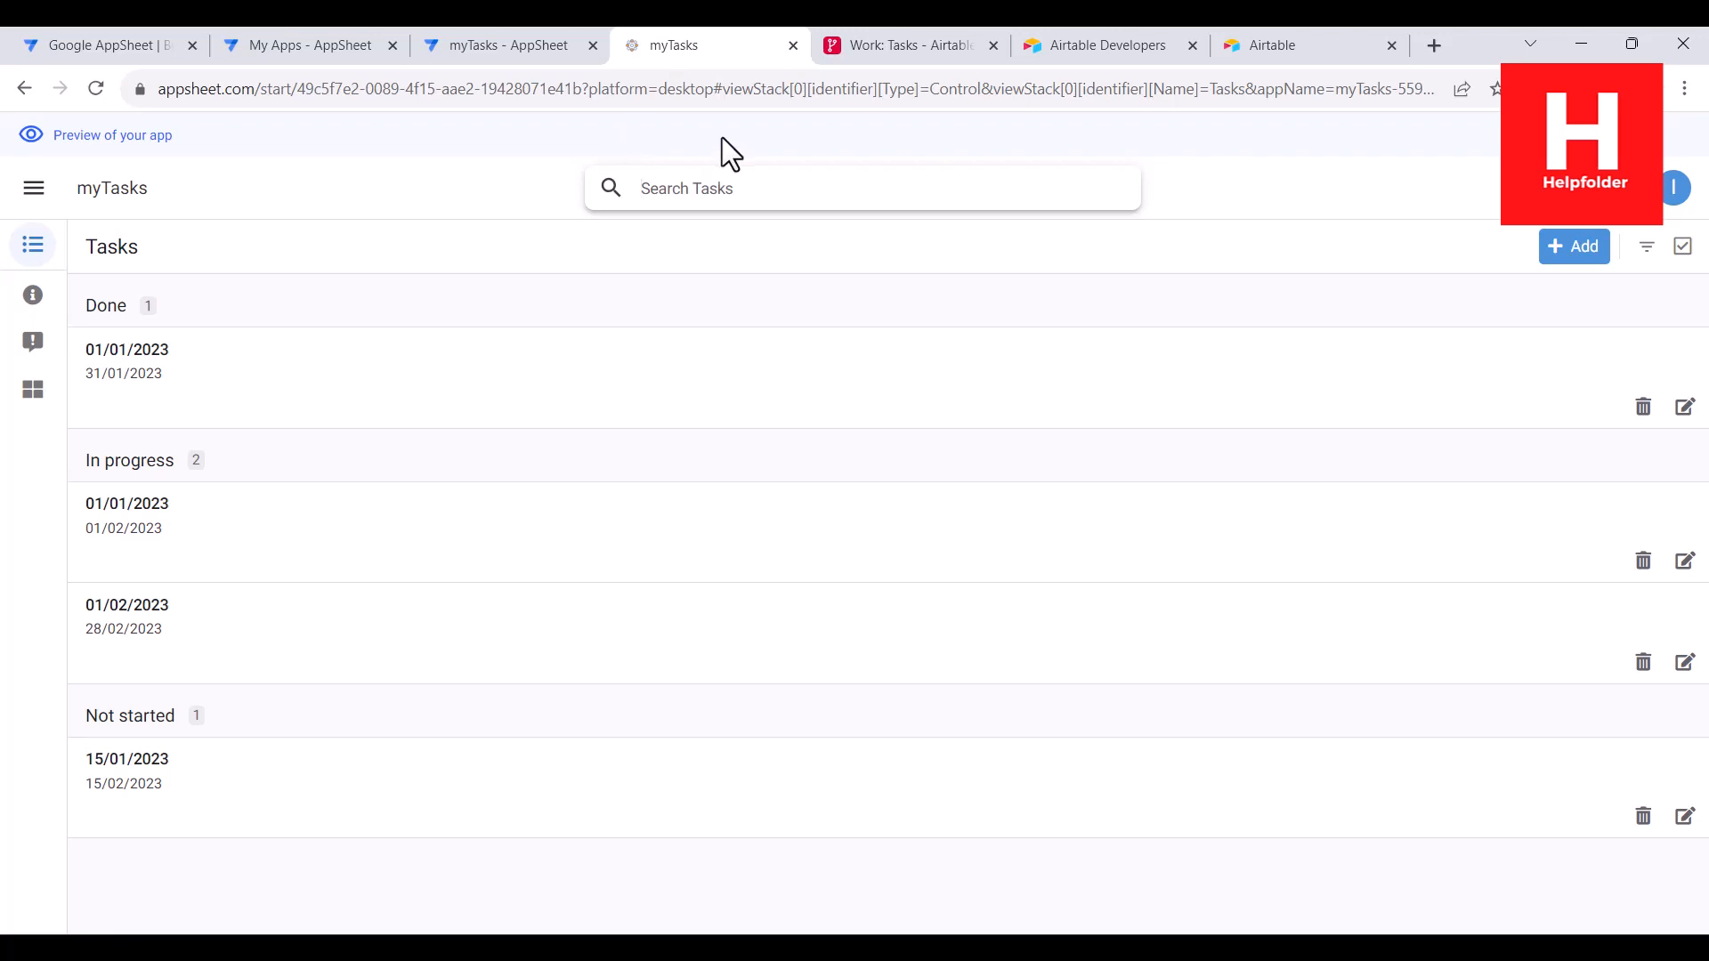
- View the source Tasks table in Airtable's Work base, return to the myTasks editor in AppSheet, and close the desktop preview
left_click(903, 43)
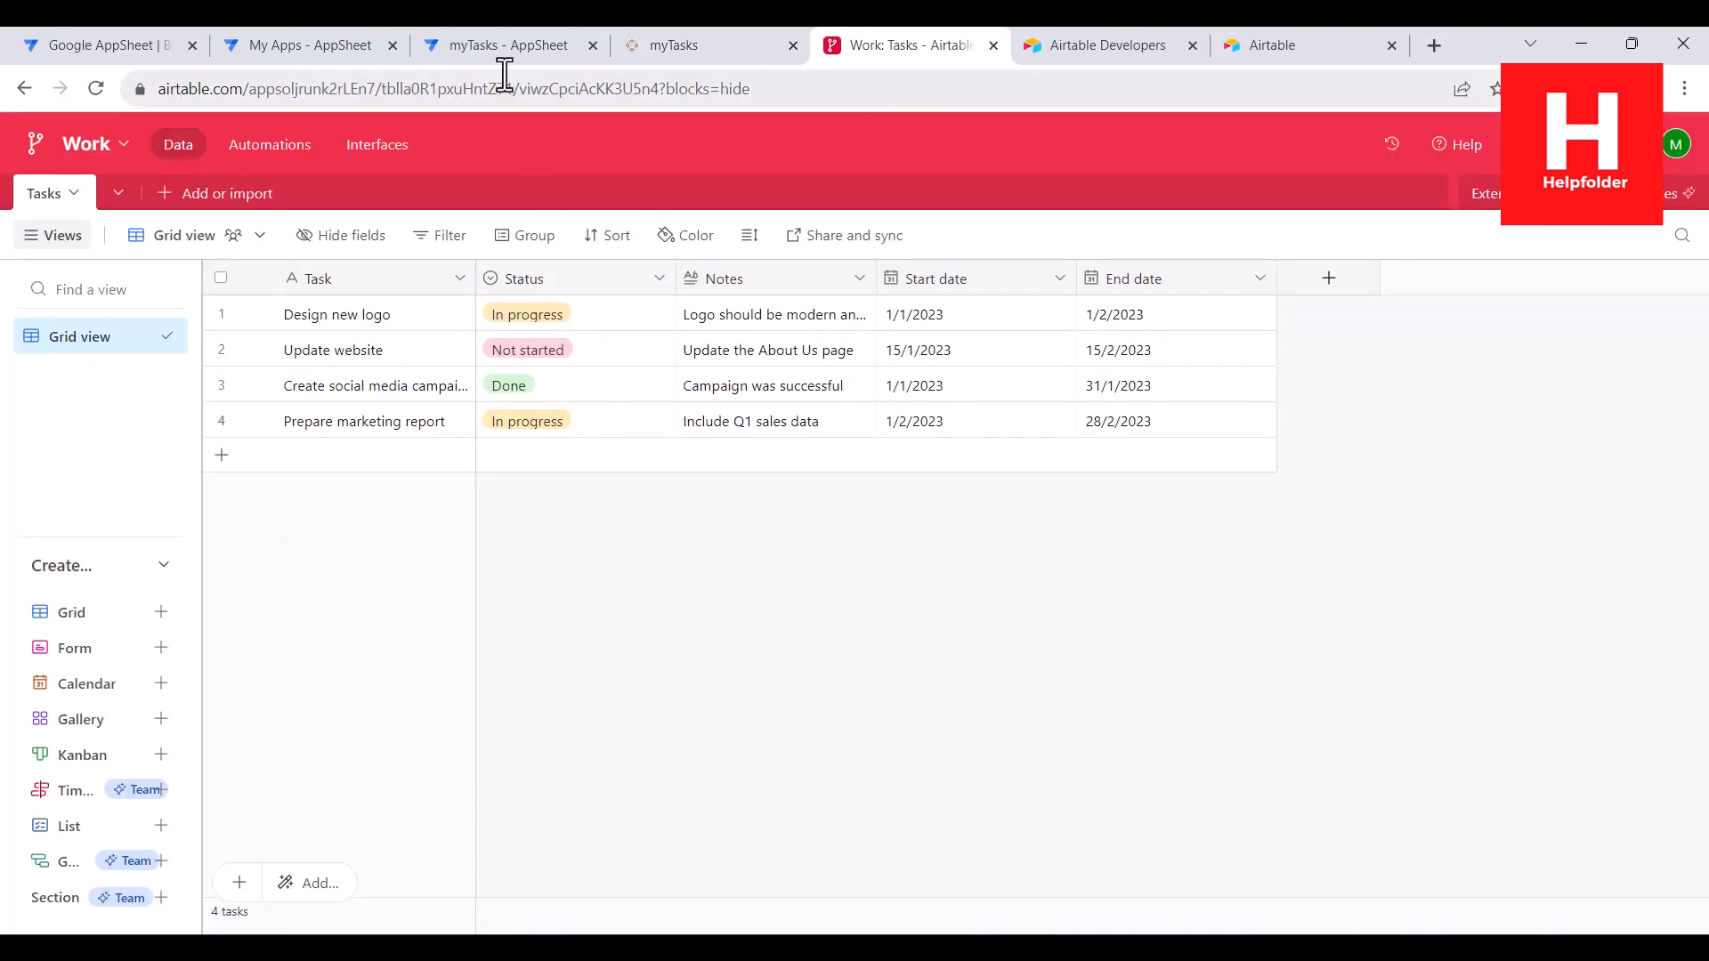
left_click(534, 47)
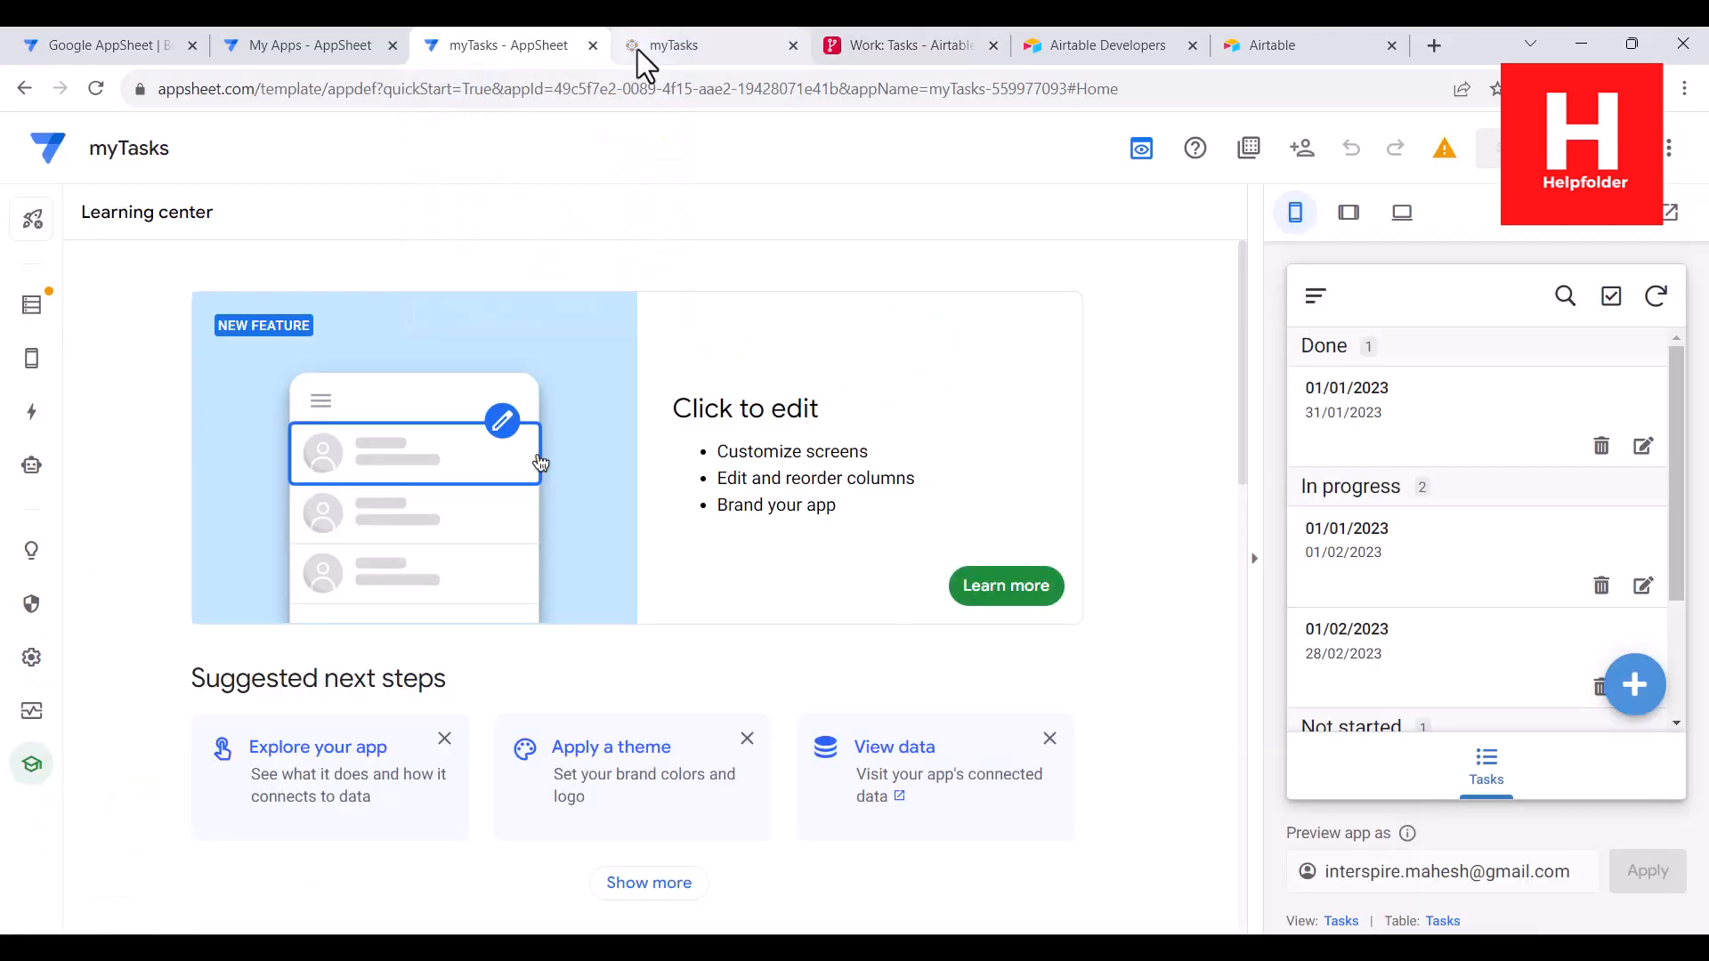
left_click(793, 45)
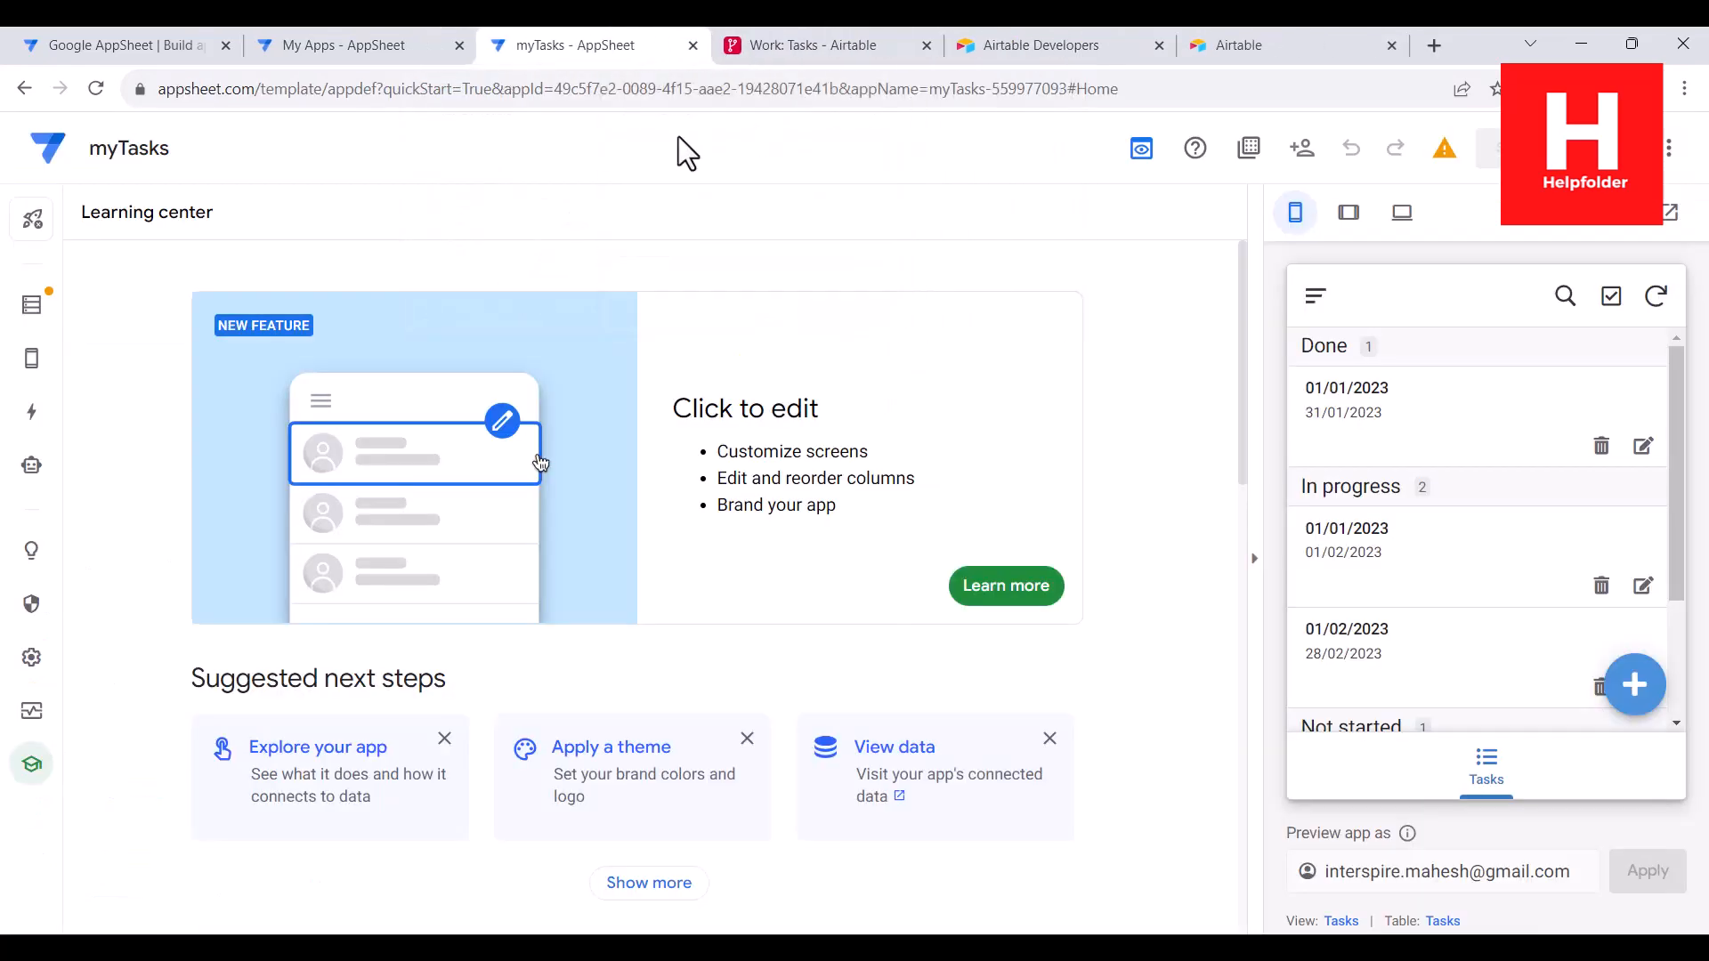